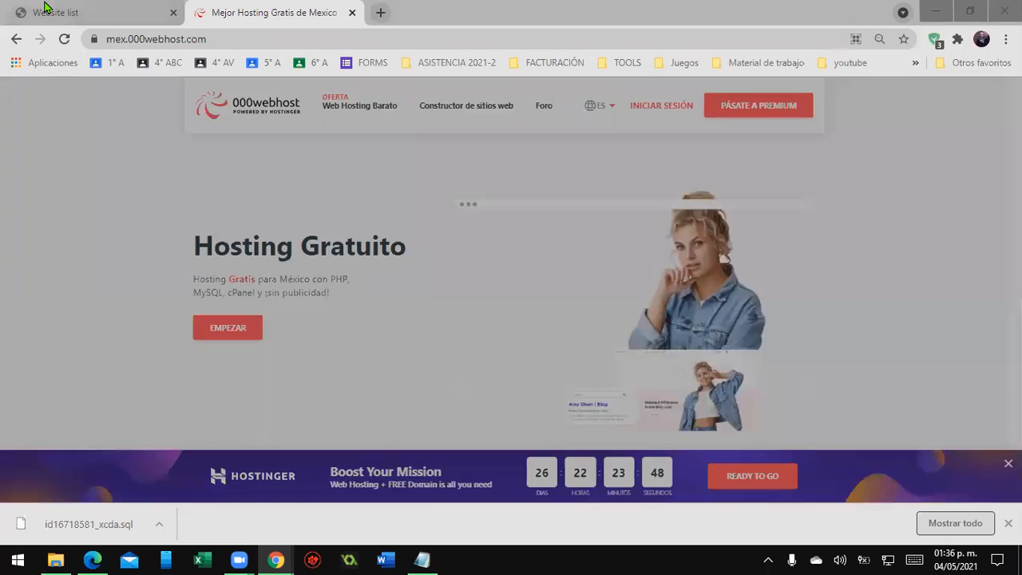
- Close the extra tab, dismiss the Hostinger promotion and show the 000webhost page in full screen
middle_click(44, 5)
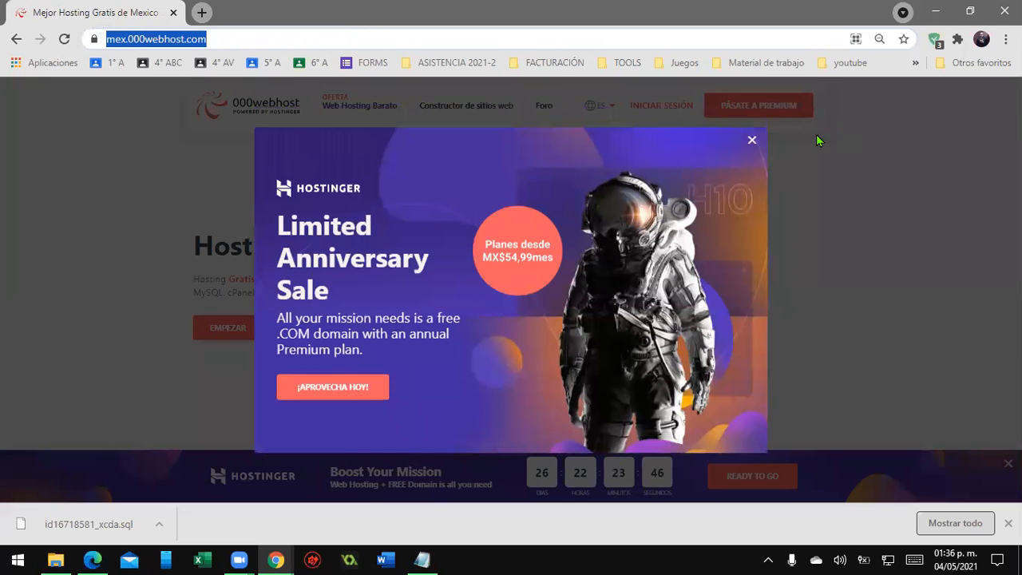
left_click(751, 140)
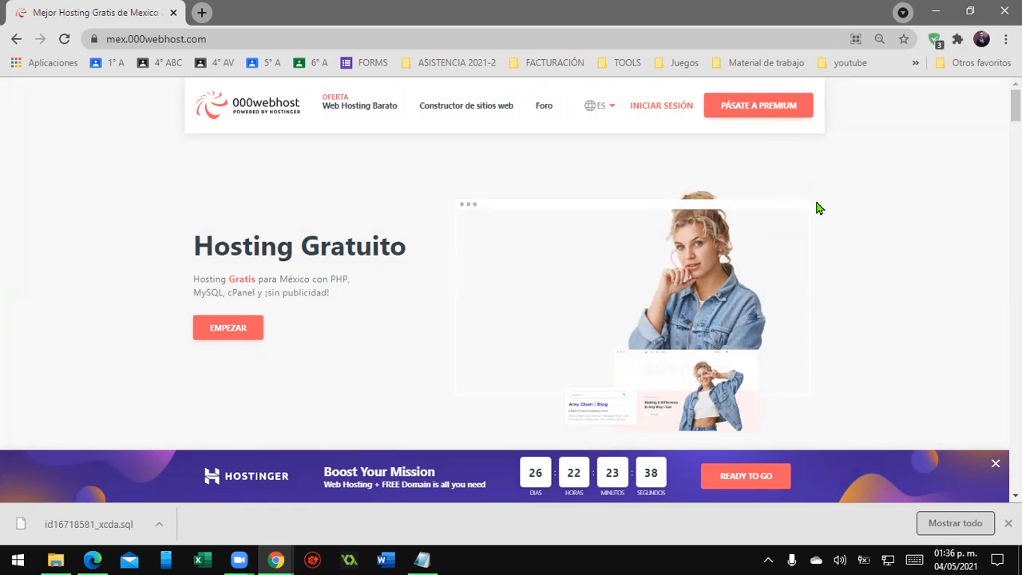
key("F11")
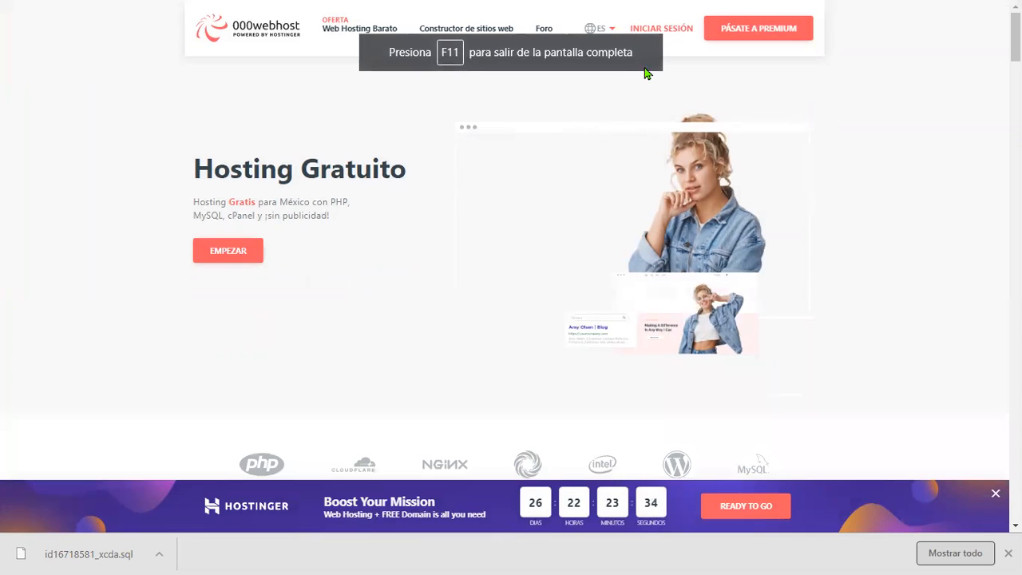
- Sign in and open the management panel of the oomc2001-isima2 website
left_click(667, 30)
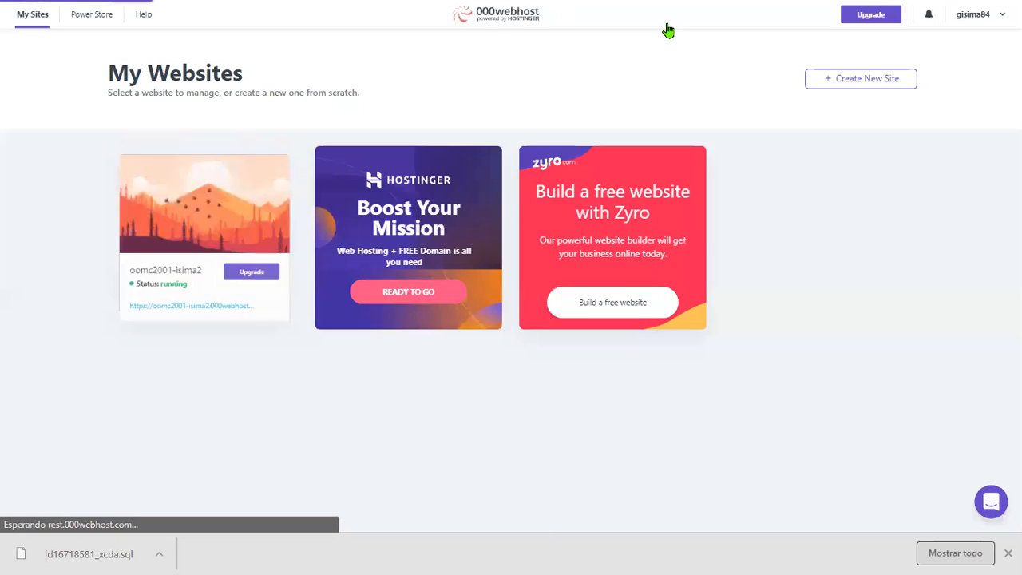
mouse_move(160, 249)
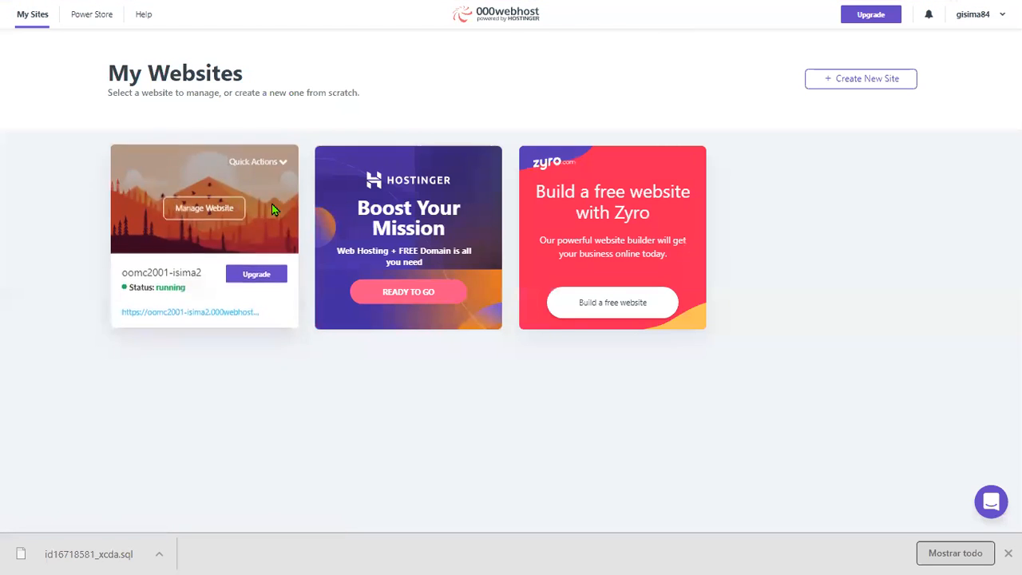
left_click(206, 208)
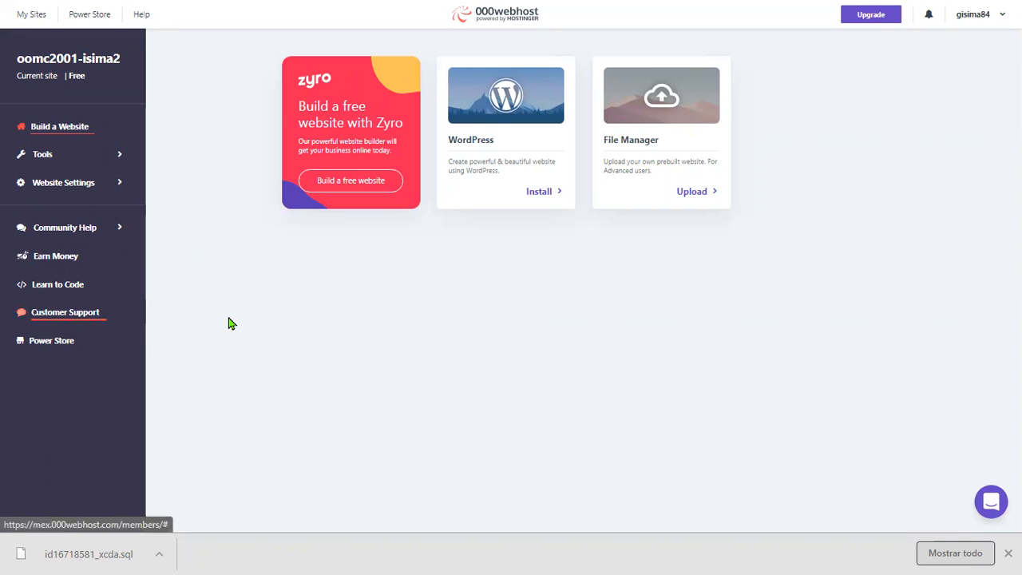
- Open the Database Manager from the site's Tools
left_click(47, 160)
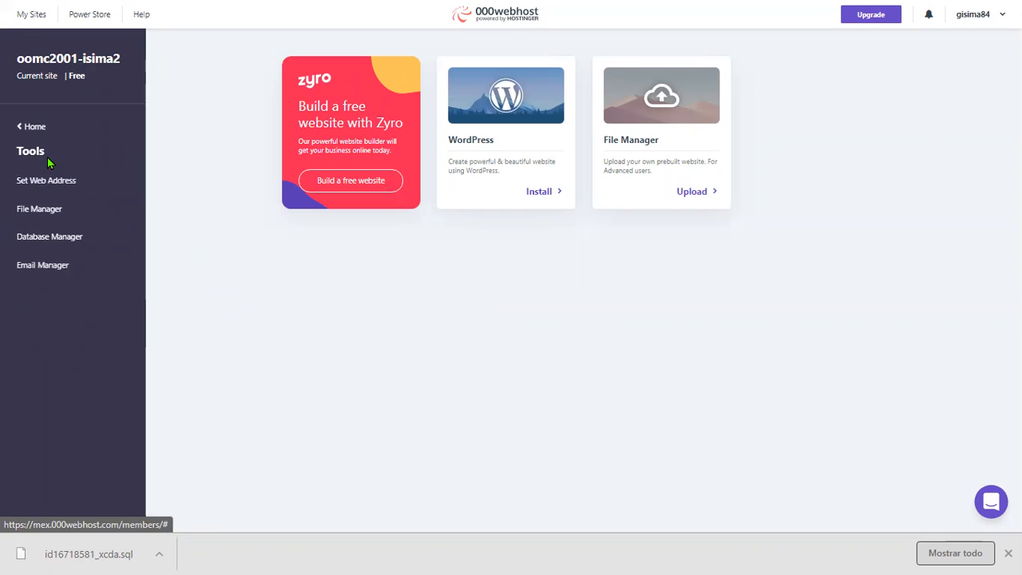
left_click(48, 240)
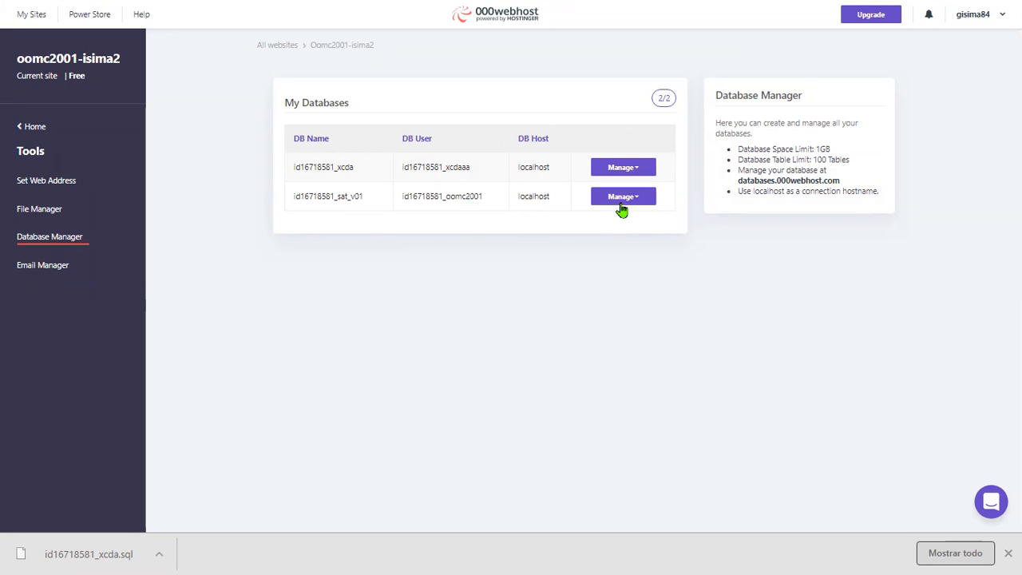
- Open phpMyAdmin for the id16718581_sat_v01 database, noting its database user name
left_click(647, 201)
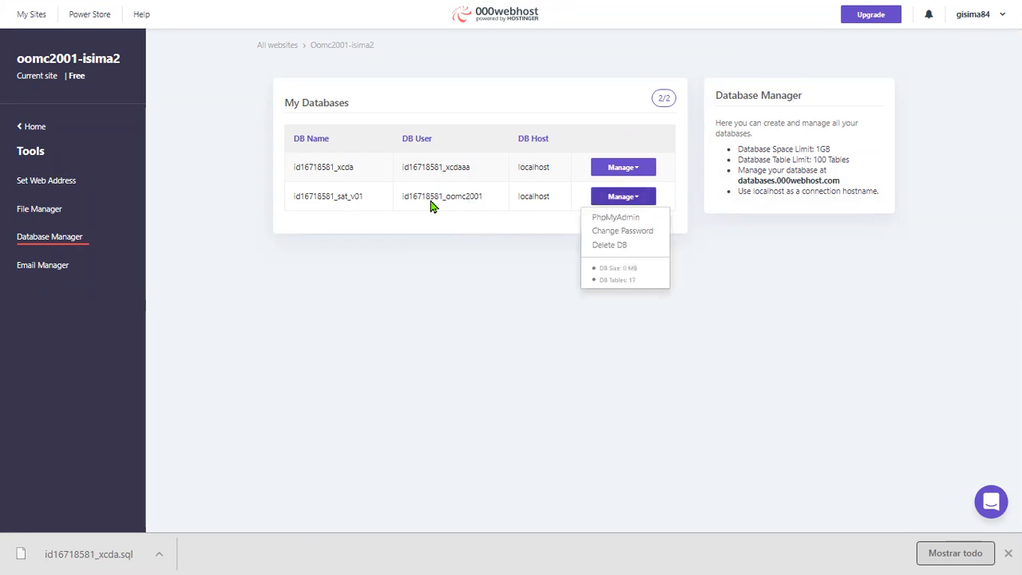
left_click(457, 199)
left_click_drag(446, 198, 483, 201)
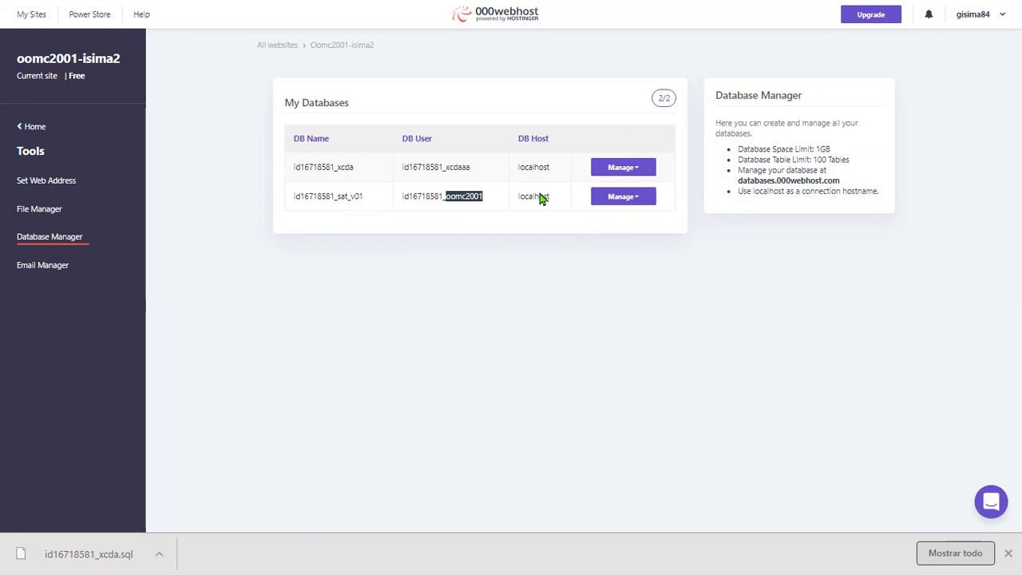
left_click(606, 204)
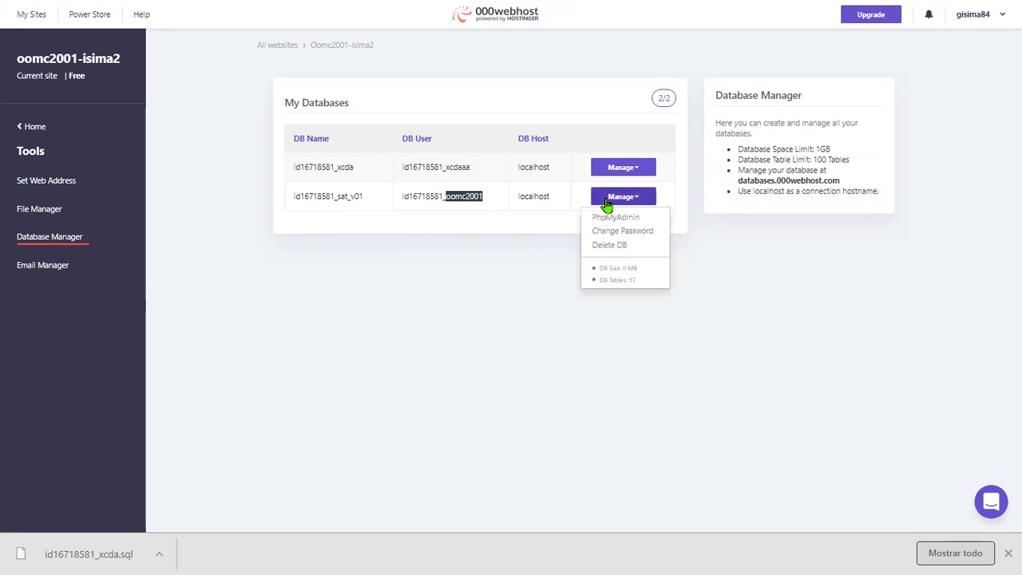
left_click(645, 219)
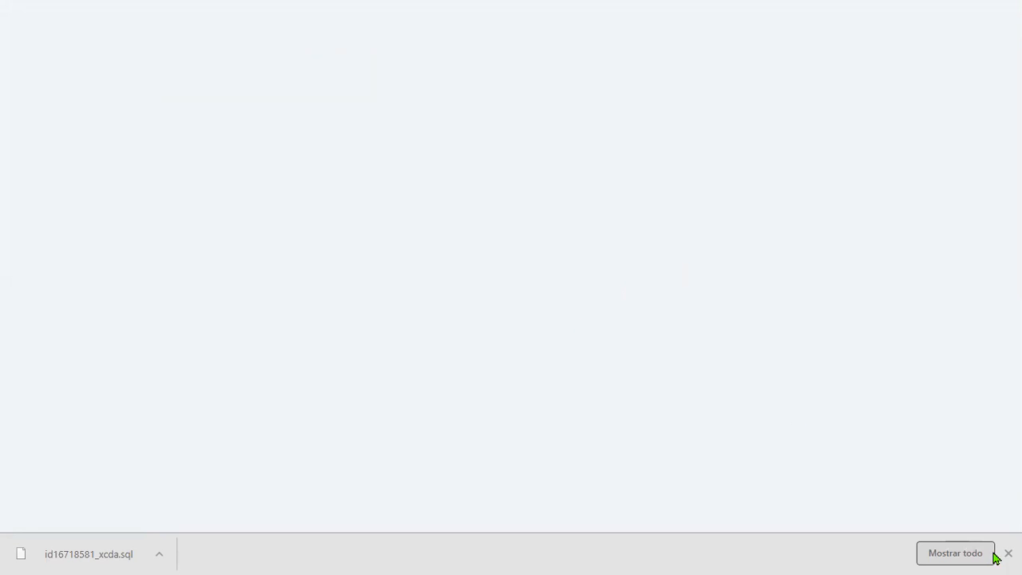
- Switch to full screen and open the id16718581_sat_v01 database's table list
mouse_move(479, 68)
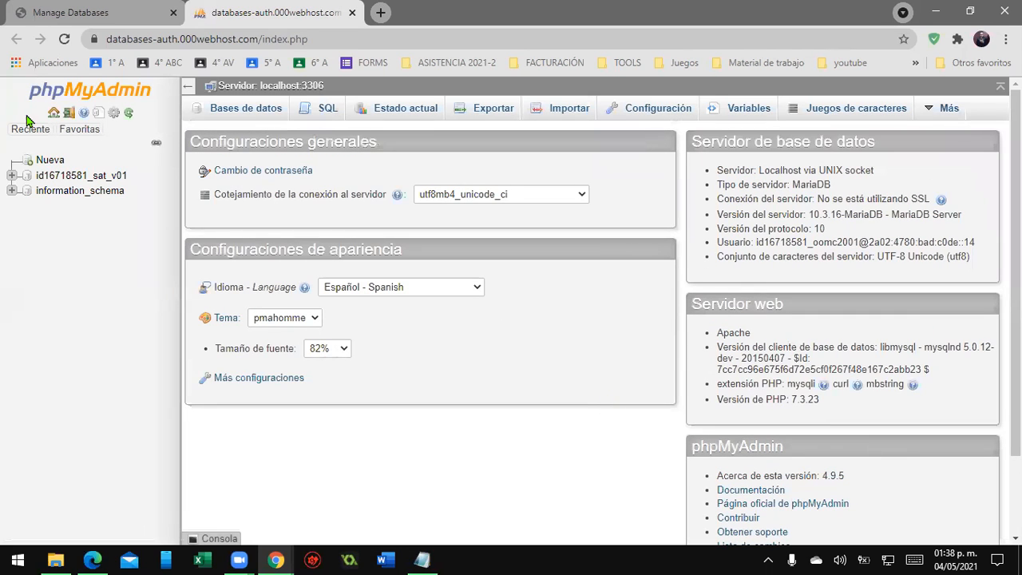
key("F11")
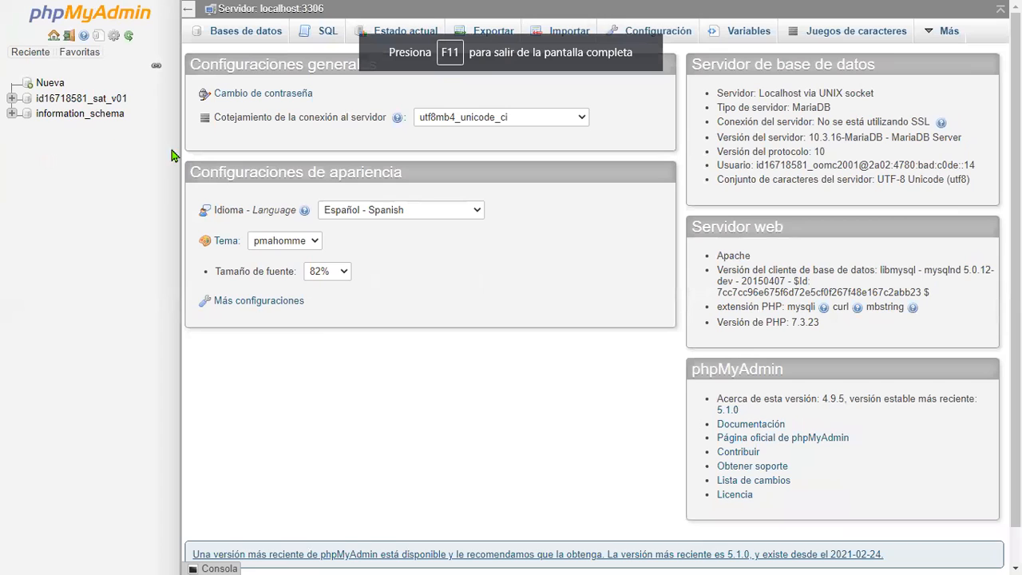
left_click(94, 101)
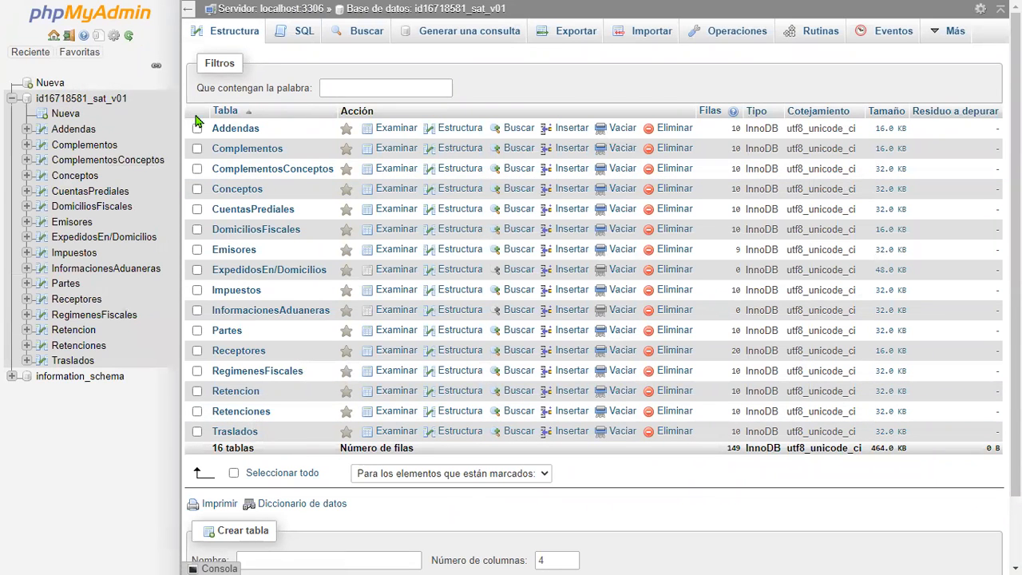
scroll(343, 303, "down", 1)
scroll(302, 323, "up", 1)
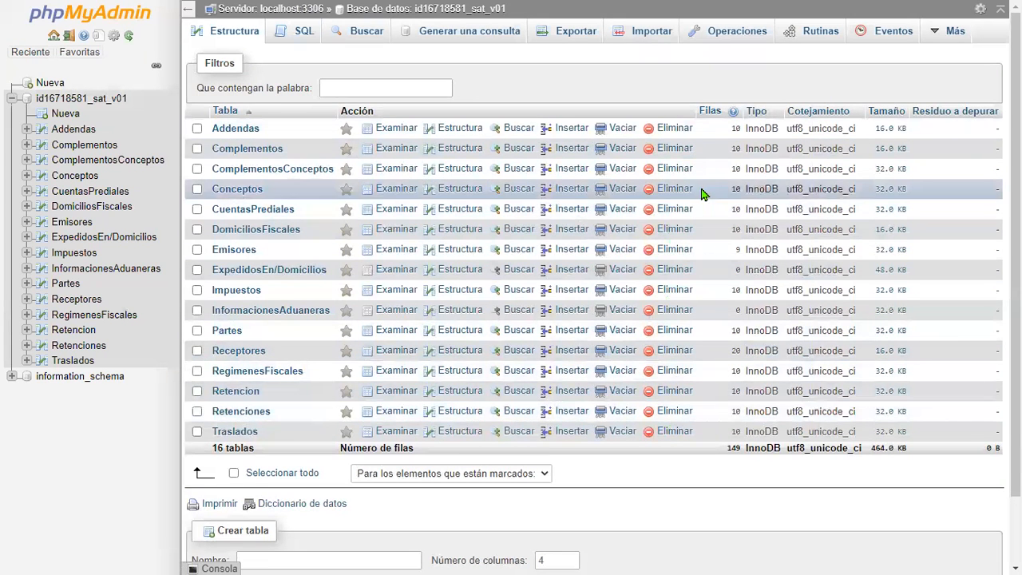
scroll(319, 171, "down", 2)
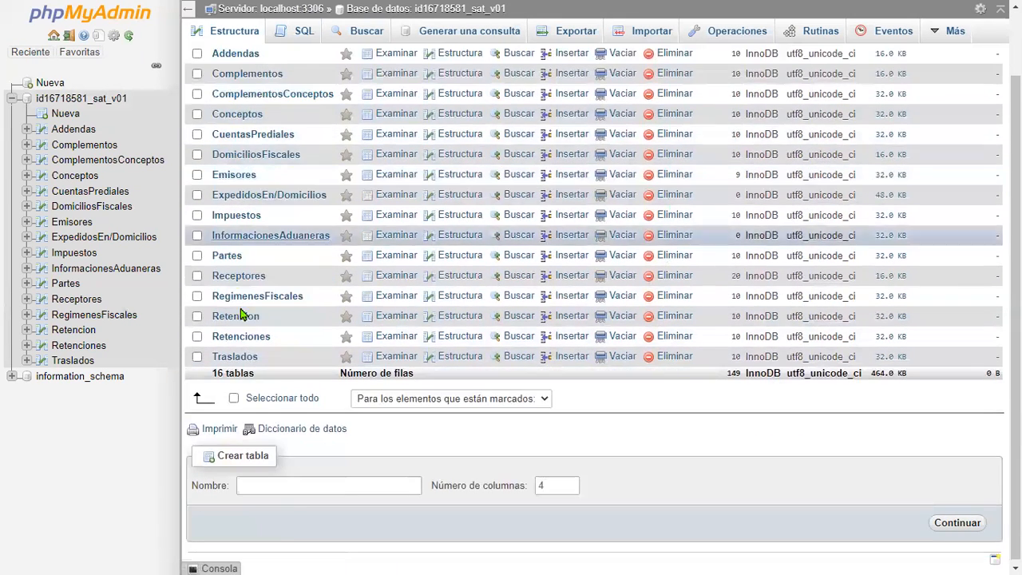
left_click(262, 407)
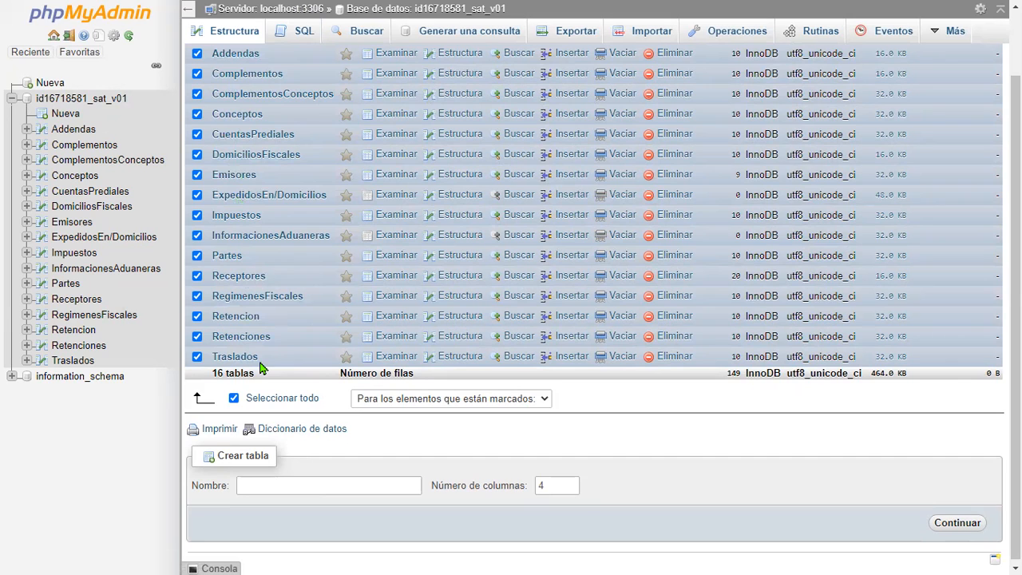
left_click(542, 403)
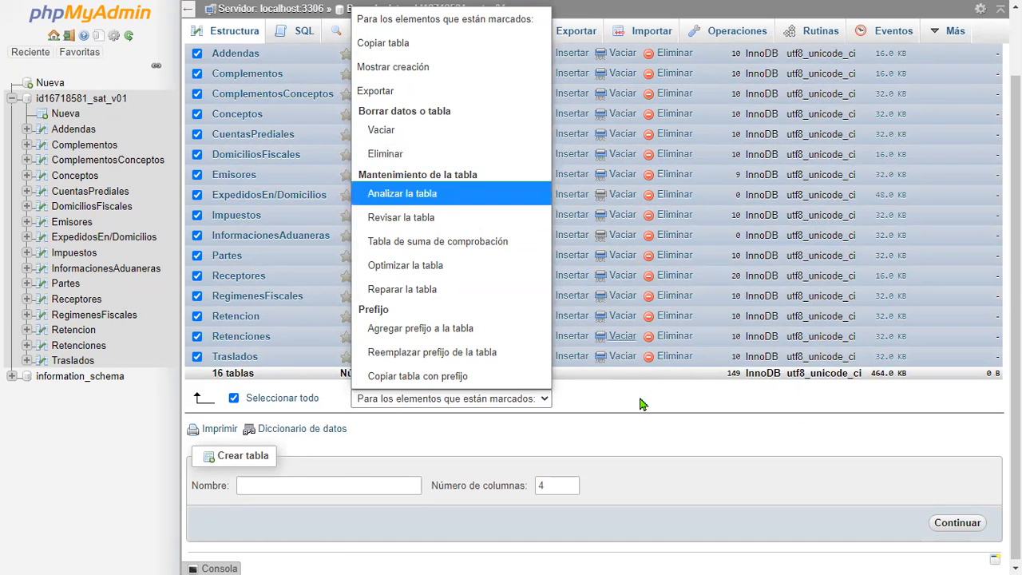
left_click(664, 395)
left_click(264, 402)
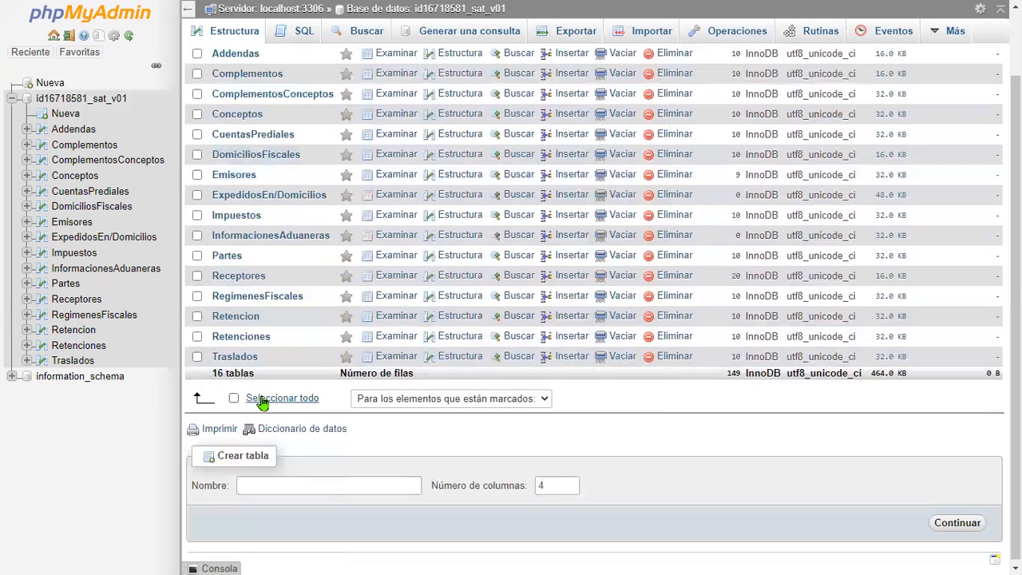
- Select all tables in id16718581_sat_v01 and choose to drop the marked tables
left_click(90, 106)
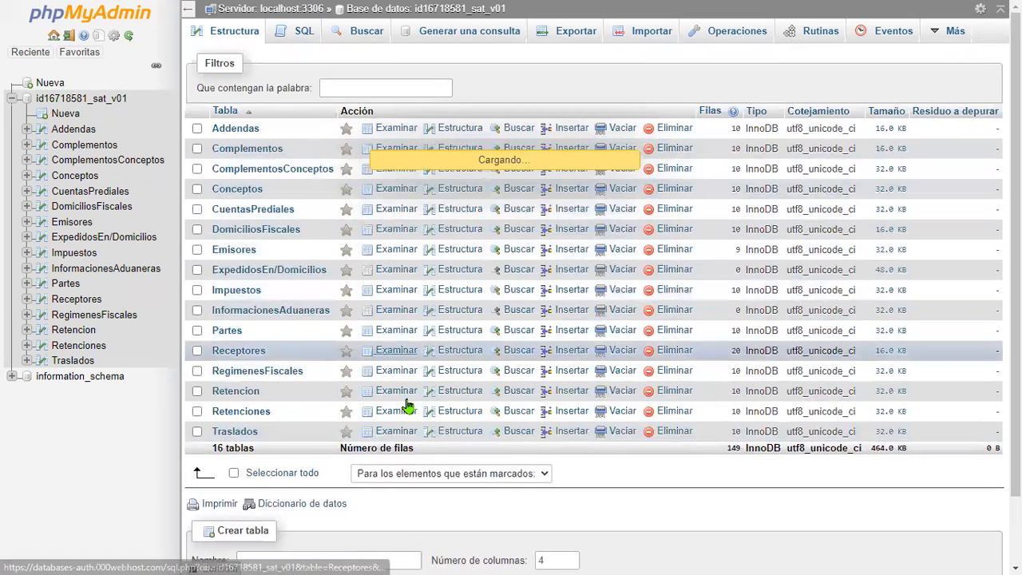
scroll(234, 214, "down", 2)
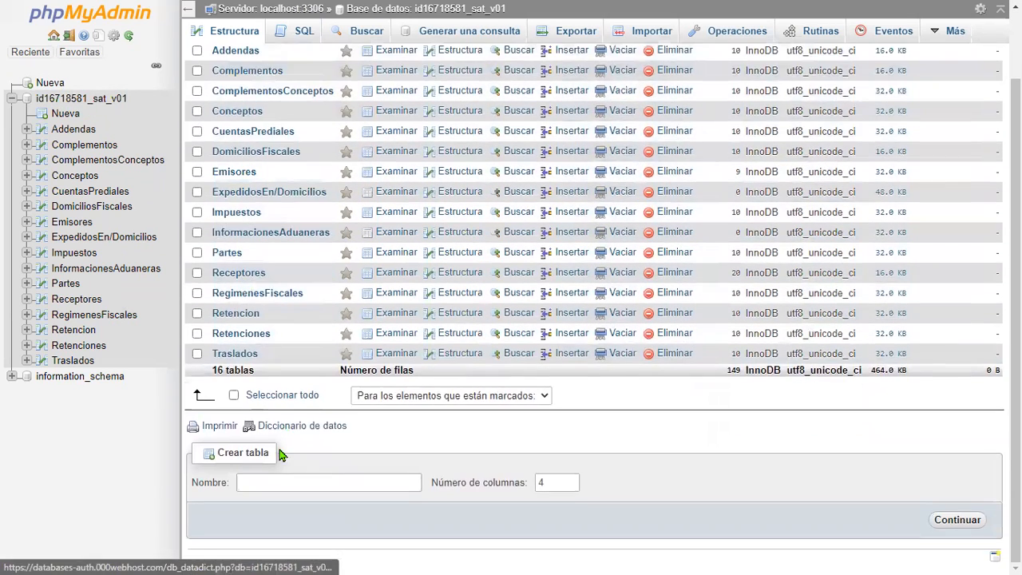
left_click(291, 399)
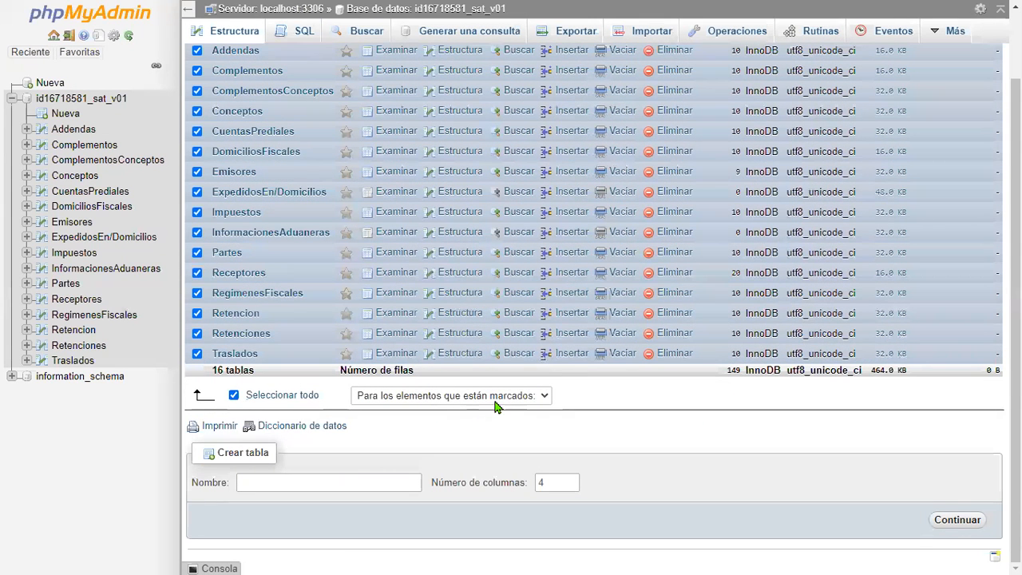
left_click(433, 395)
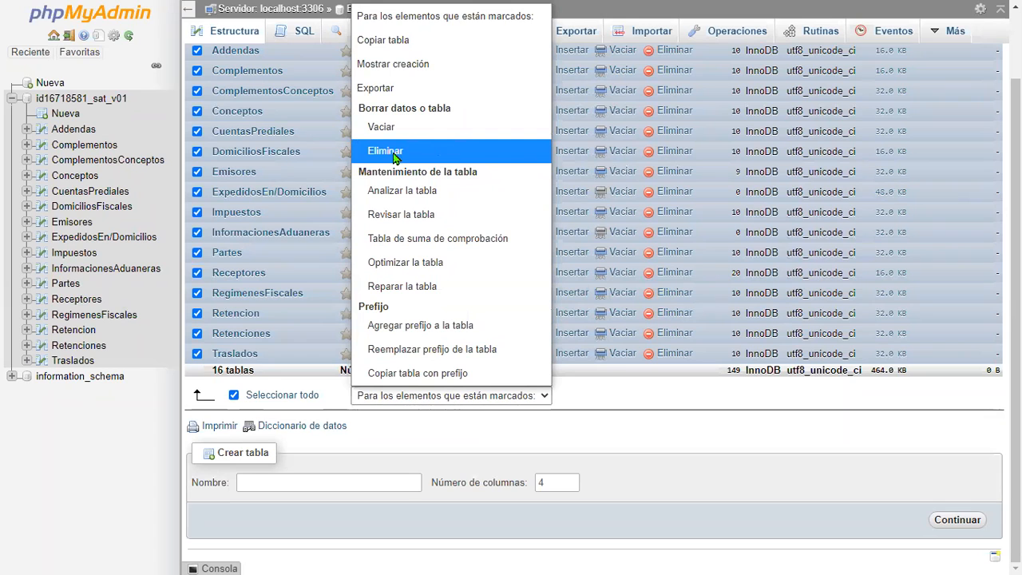
left_click(512, 157)
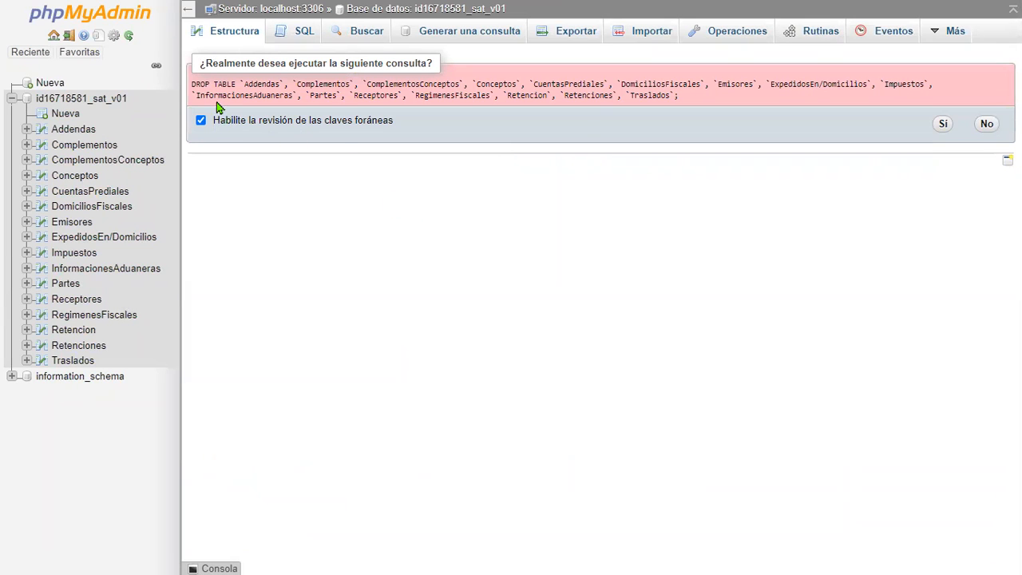
- Examine the DROP TABLE query shown in the confirmation prompt
left_click_drag(193, 83, 534, 79)
left_click(580, 82)
triple_click(588, 80)
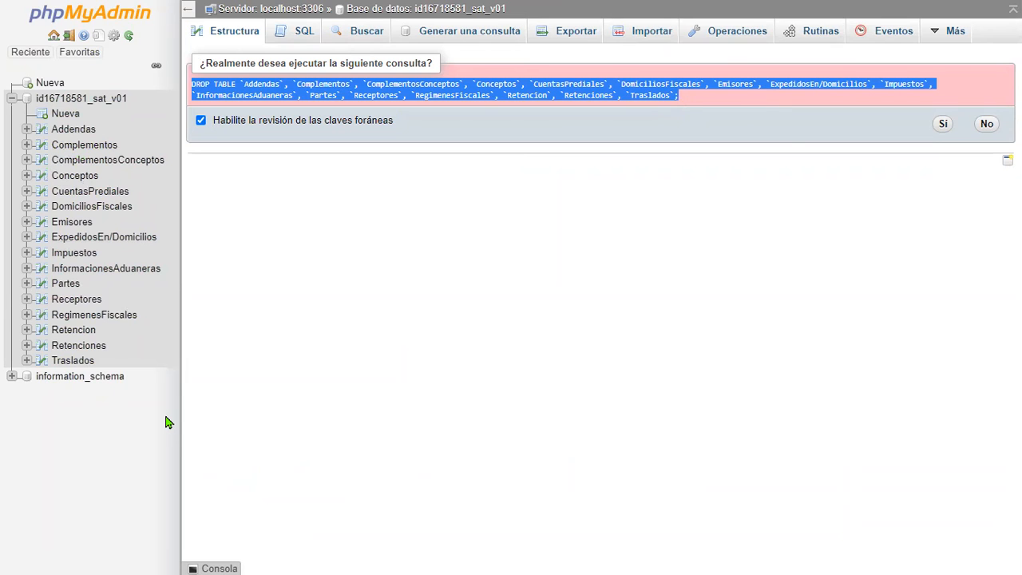
left_click(805, 101)
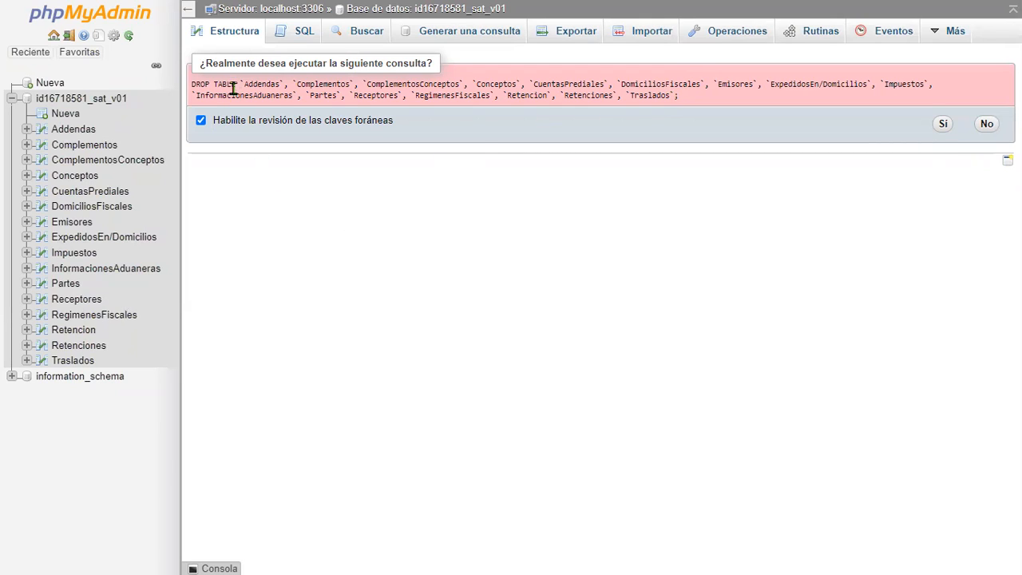
left_click_drag(192, 83, 232, 85)
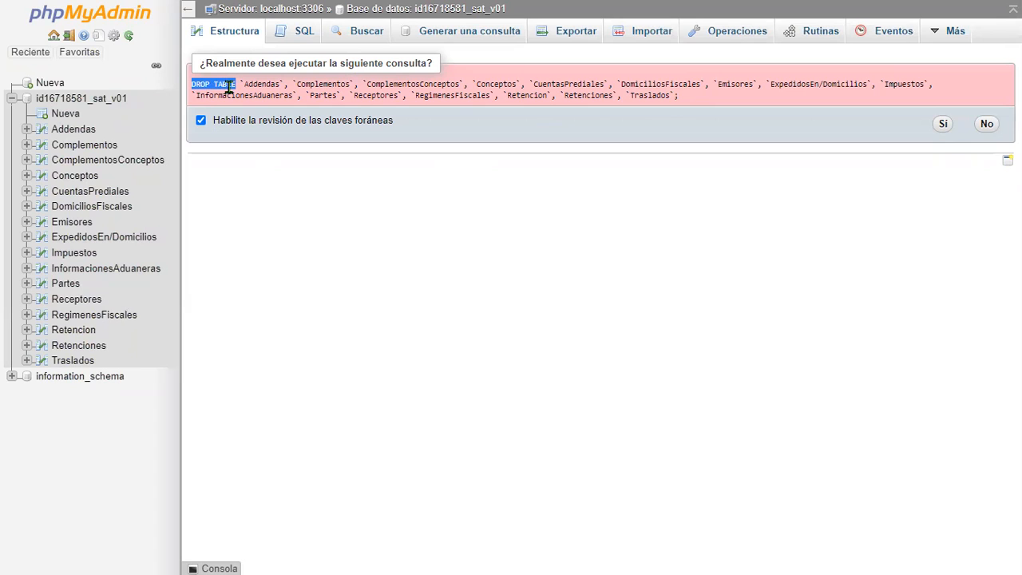
left_click(244, 82)
left_click_drag(245, 82, 728, 108)
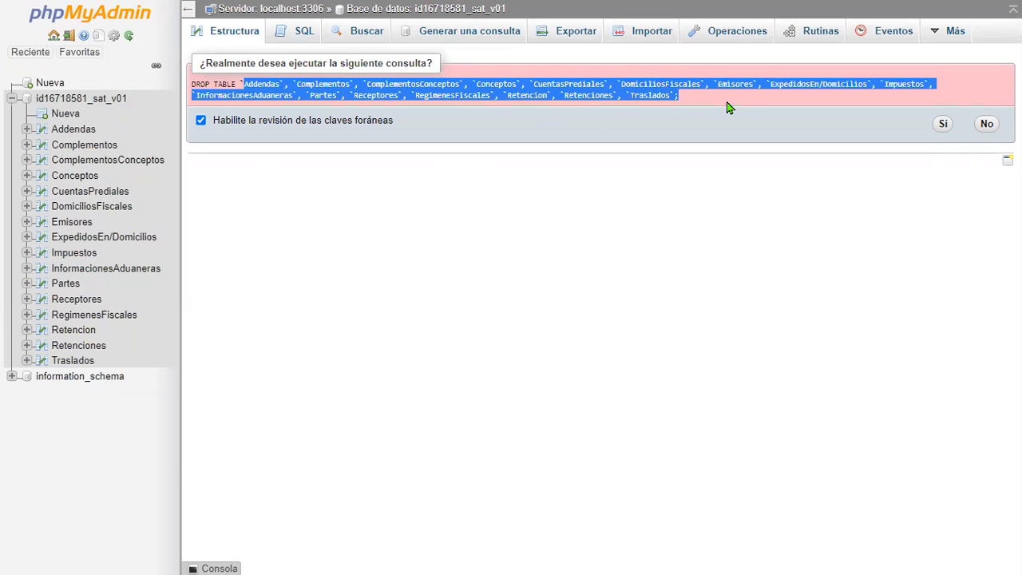
left_click_drag(244, 82, 706, 106)
left_click(474, 209)
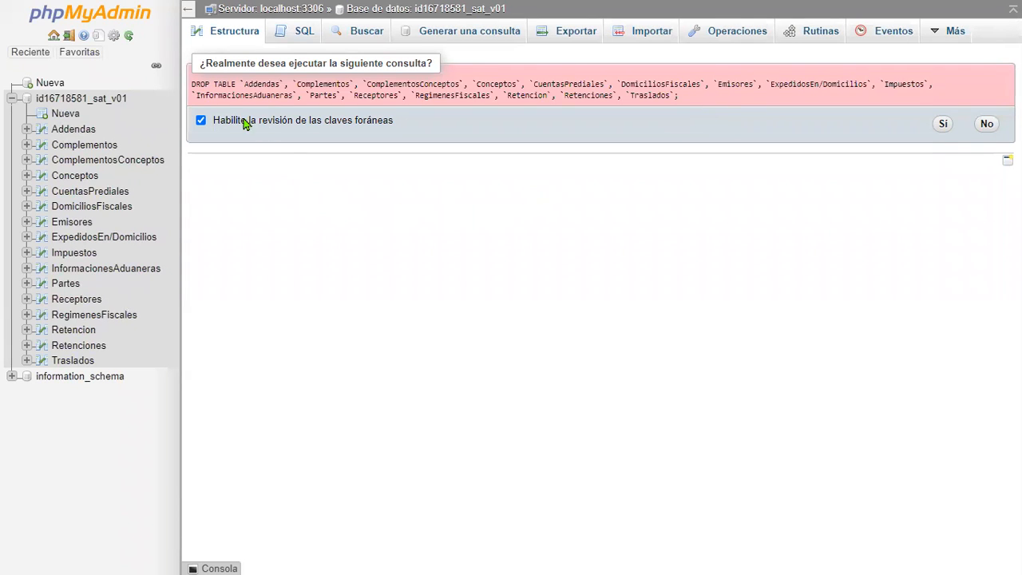
triple_click(194, 85)
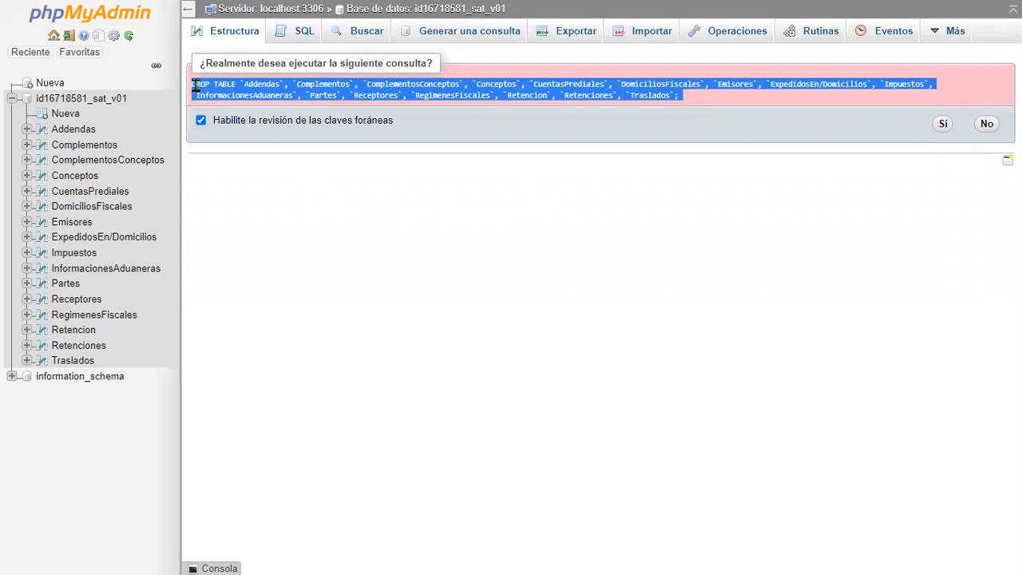
double_click(194, 85)
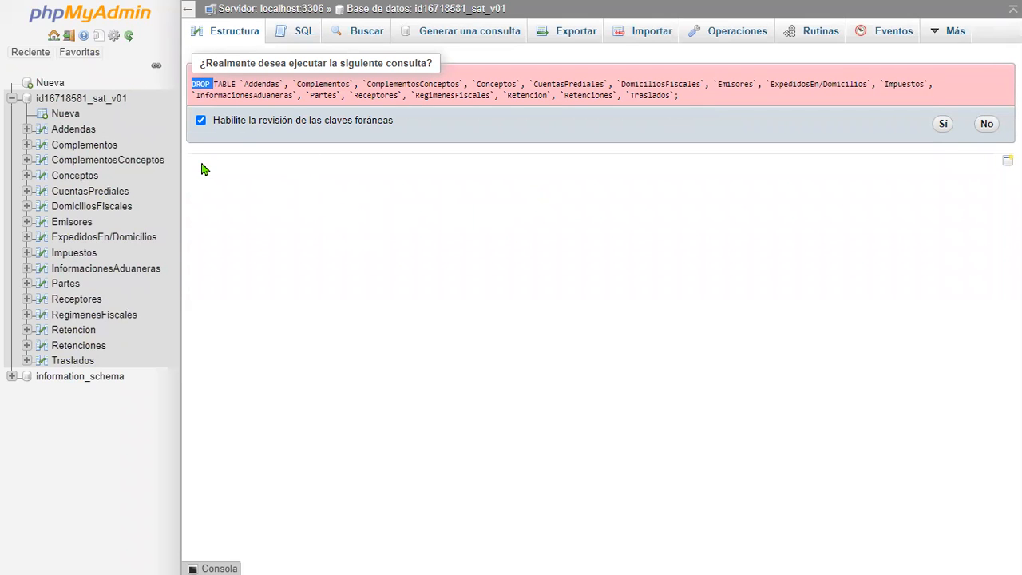
left_click(289, 90)
left_click_drag(271, 84, 820, 88)
left_click(789, 94)
left_click_drag(206, 63, 438, 62)
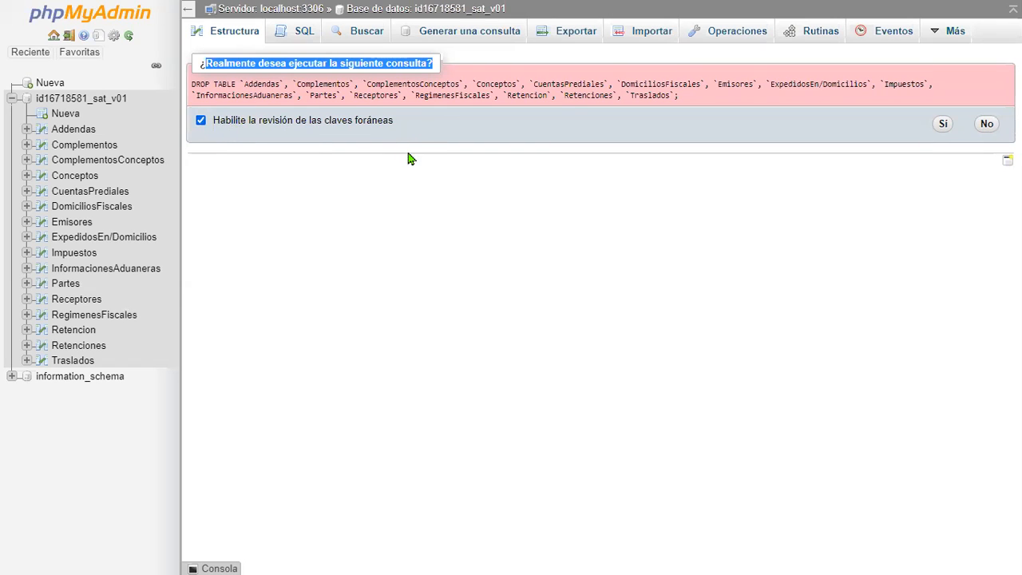
- Confirm the DROP TABLE query to delete all selected tables
left_click(202, 121)
left_click(944, 125)
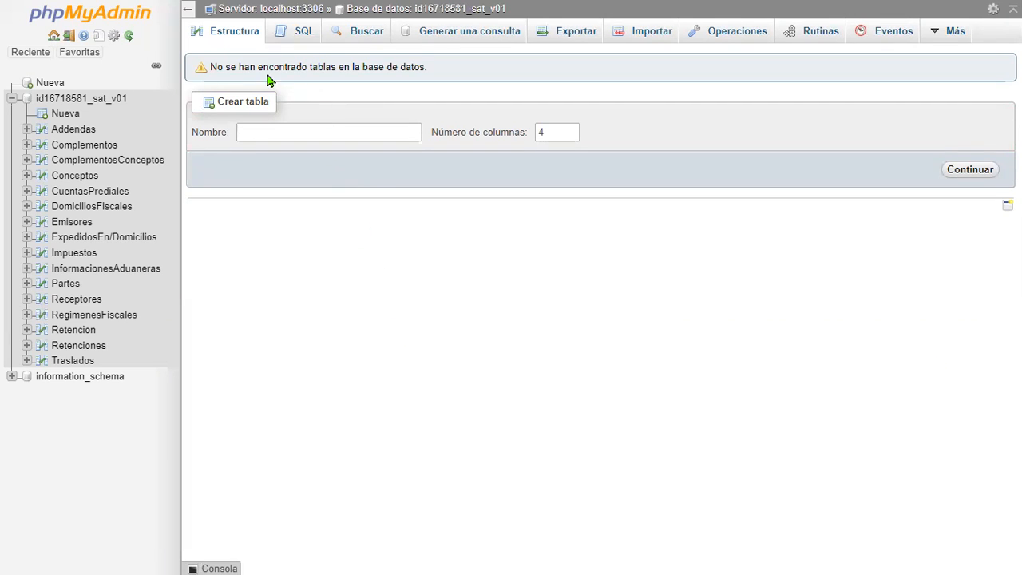
left_click_drag(215, 68, 535, 96)
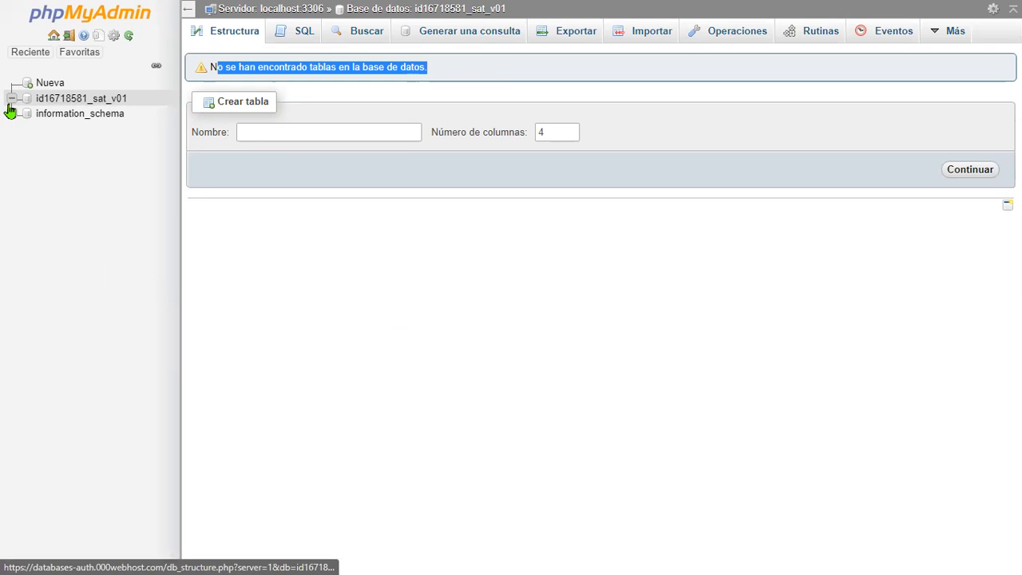
left_click(89, 100)
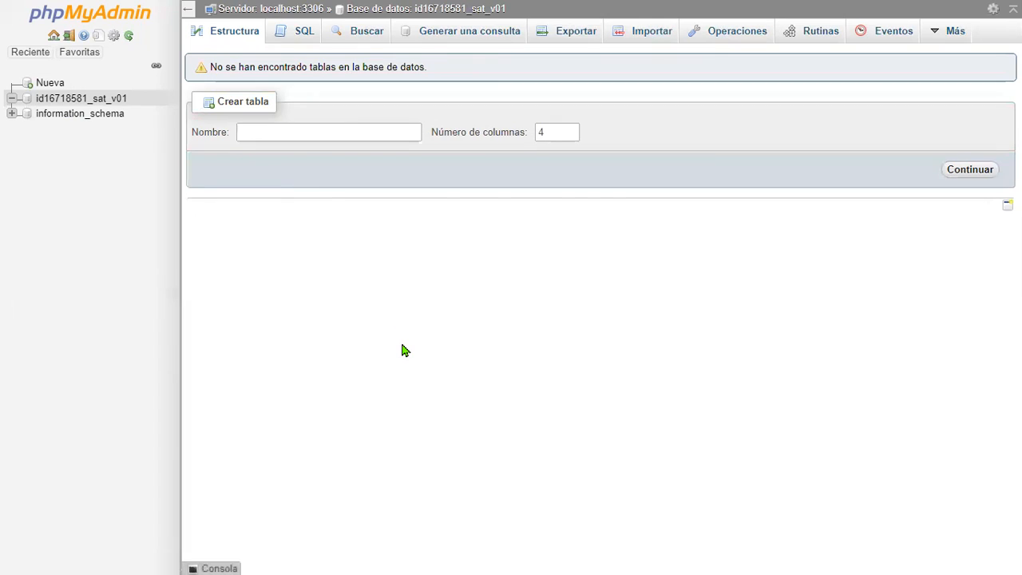
left_click_drag(217, 67, 458, 74)
left_click(472, 105)
- Open the SQL query box and paste a CREATE TABLE statement for RegimenesFiscales with ID_RegimenesFiscales, Regimen and ID_Emisores columns
left_click(304, 40)
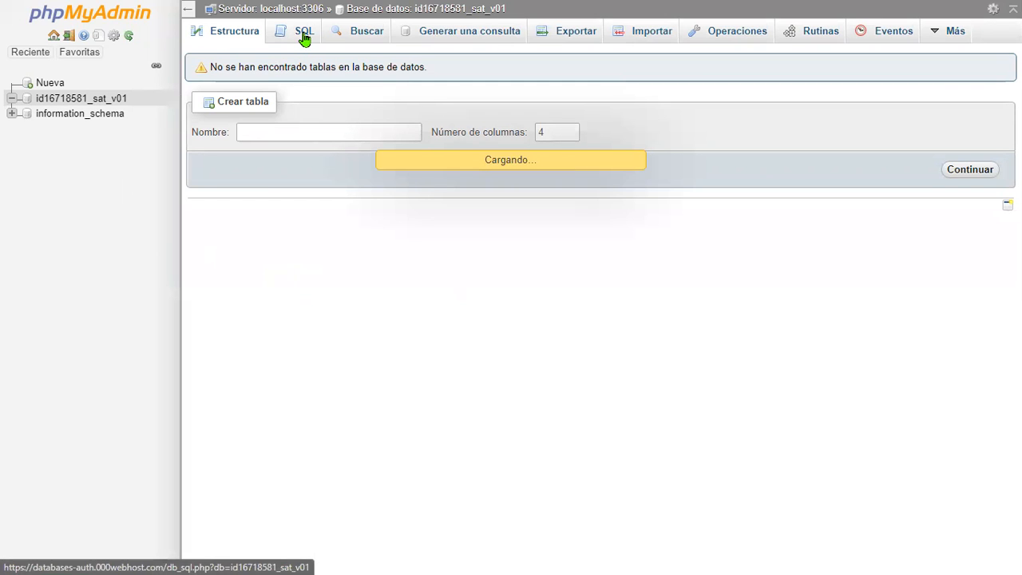
key("alt+Tab")
left_click(726, 136)
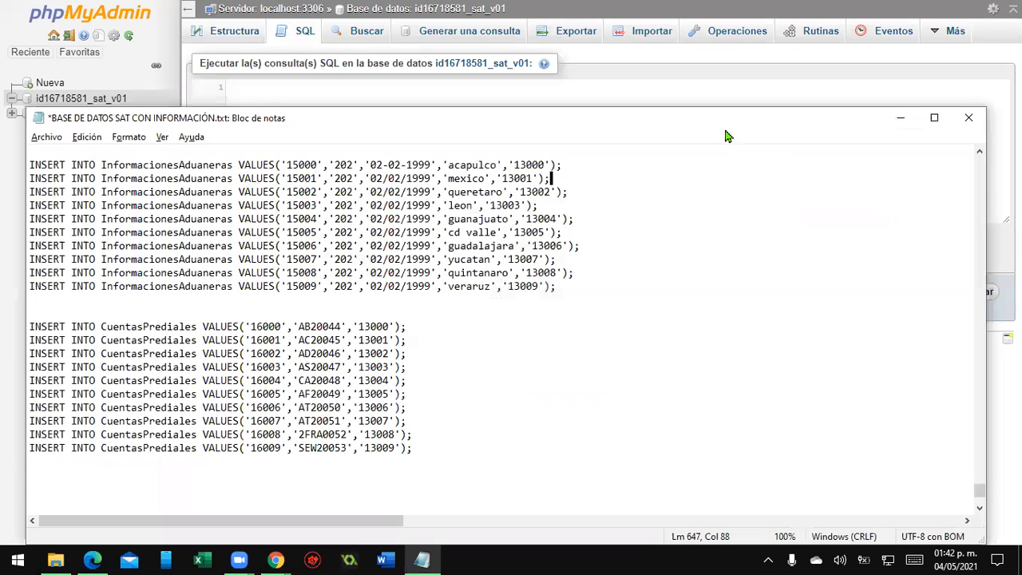
key("alt+Tab")
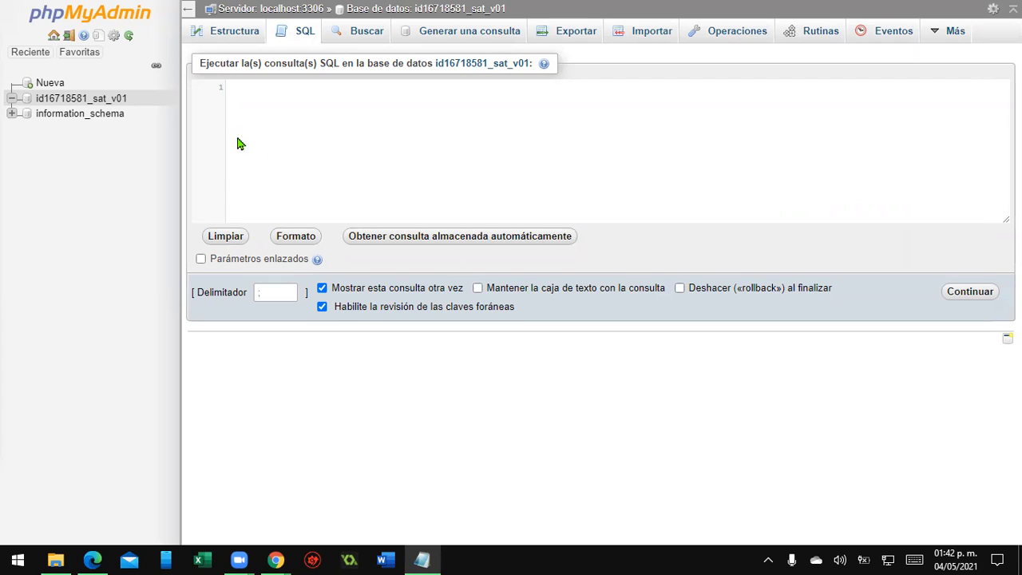
left_click(265, 93)
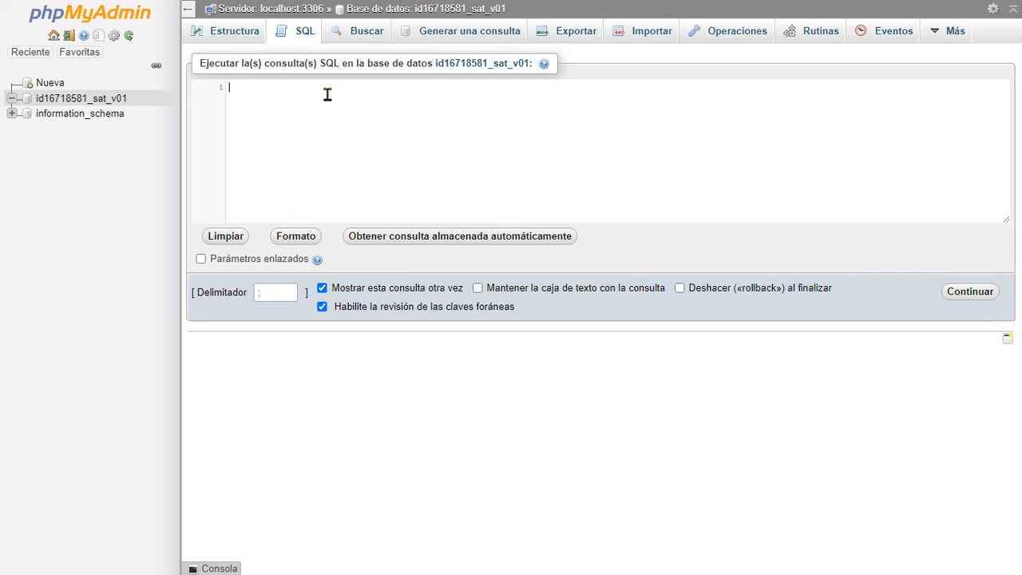
type("CREATE TABLE `RegimenesFiscales` (   `ID_RegimenesFiscales` Int NOT NULL AUTO_INCREMENT,   `Regimen` Varchar(20),   `ID_Emisores` Int,   PRIMARY KEY (`ID_RegimenesFiscales`) ) ;")
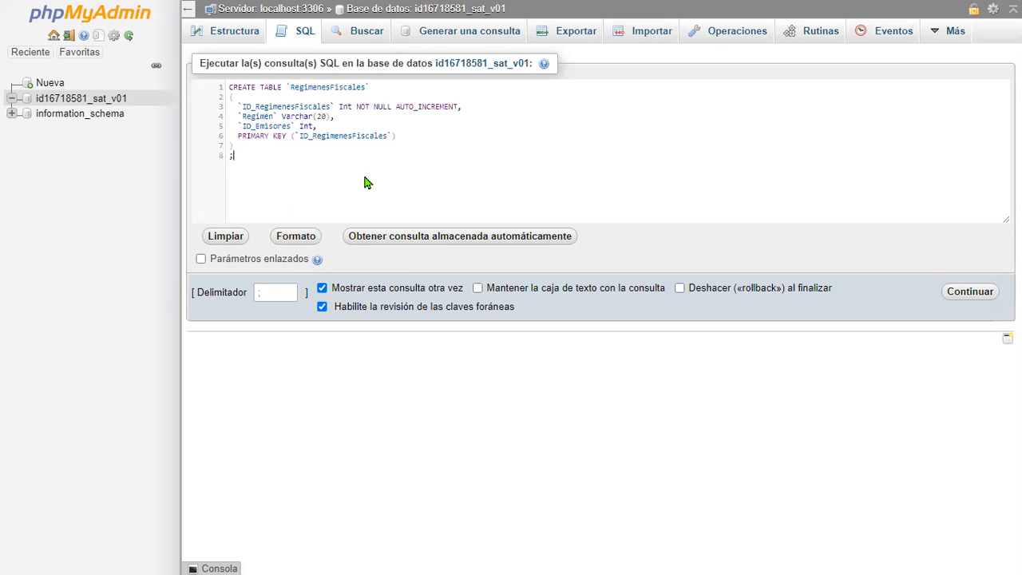
key("BackSpace")
- Review the RegimenesFiscales statement's table, column and primary key names, then run the query
double_click(315, 88)
double_click(265, 107)
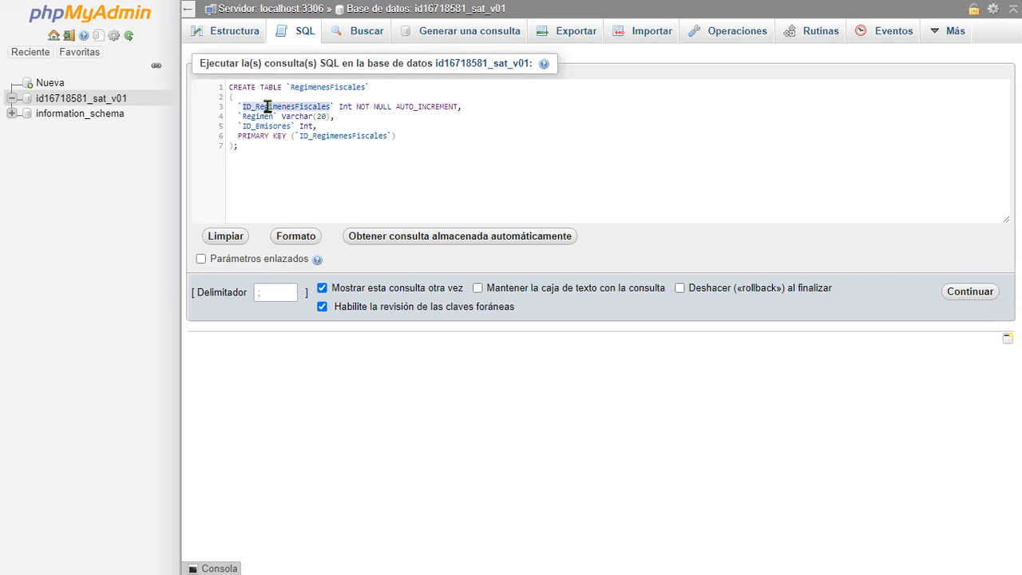
double_click(346, 107)
left_click(364, 107)
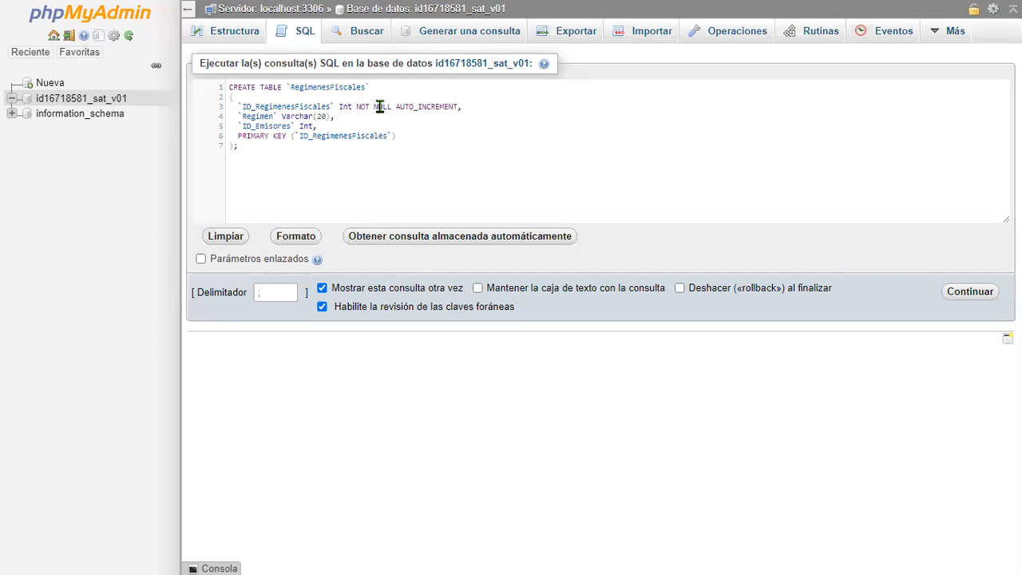
double_click(410, 107)
double_click(260, 117)
double_click(297, 117)
left_click(269, 126)
double_click(269, 125)
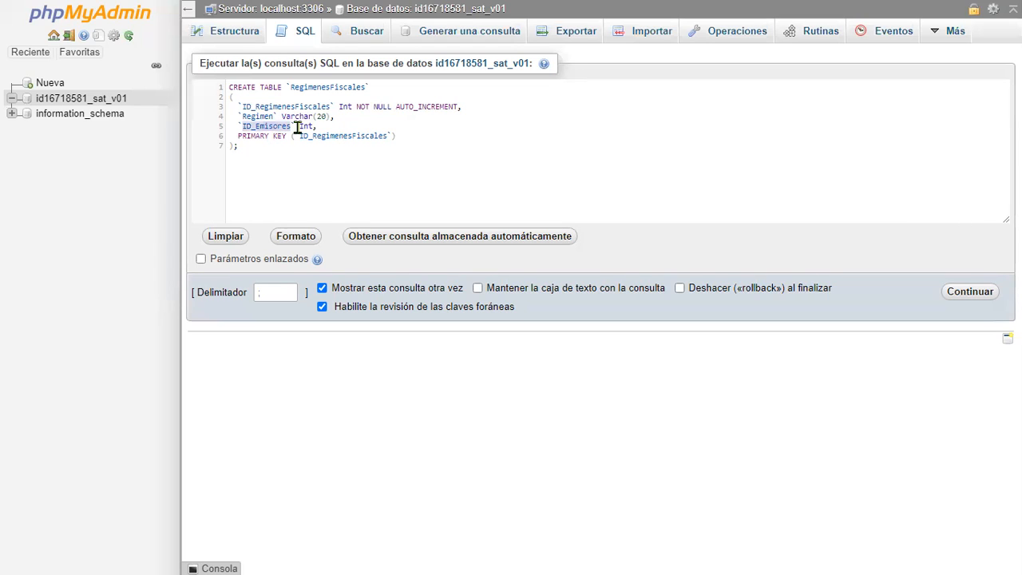
left_click(302, 126)
double_click(302, 126)
left_click_drag(233, 136, 326, 136)
key("ctrl+plus")
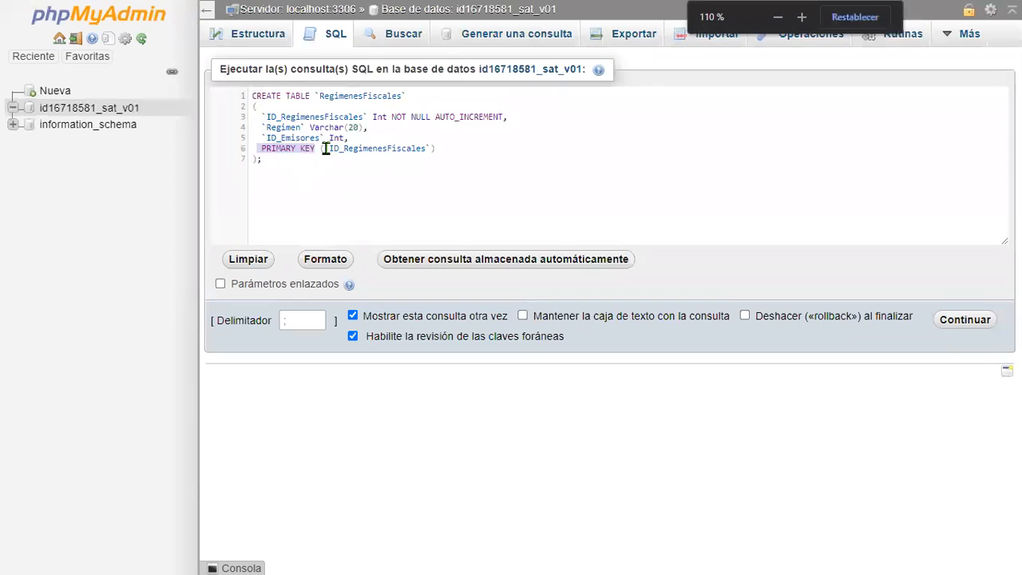
double_click(366, 151)
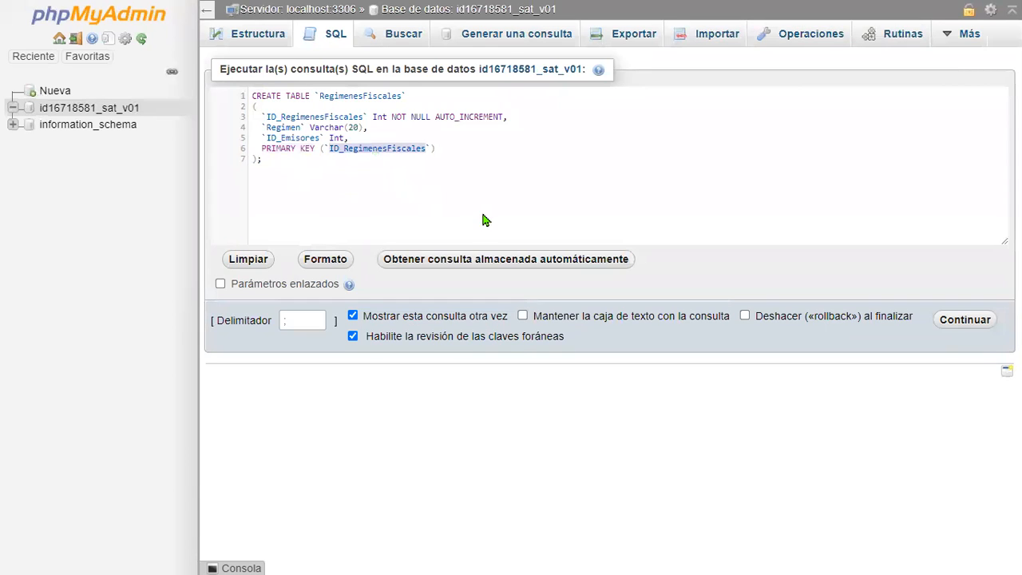
left_click(318, 117)
double_click(318, 116)
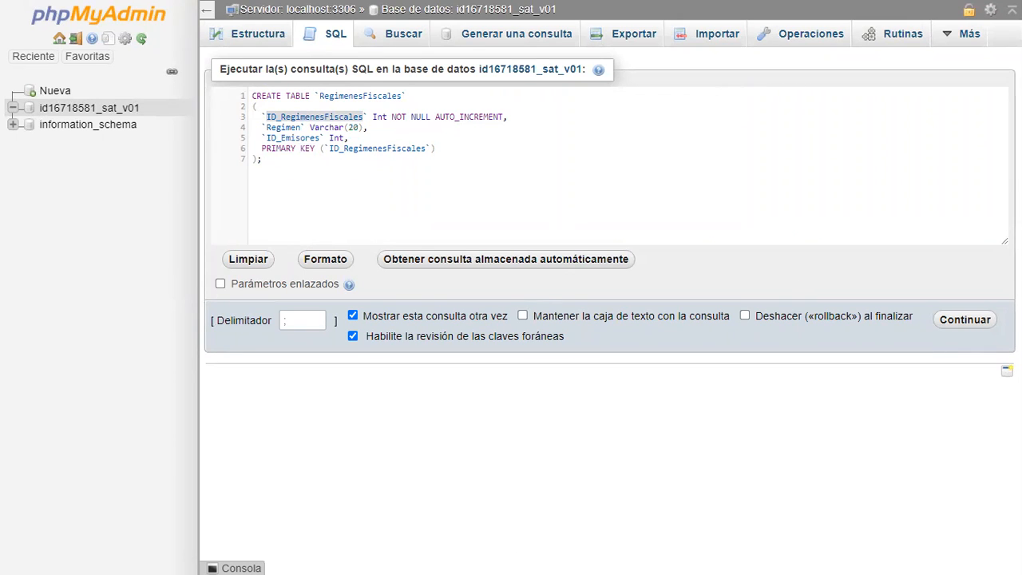
left_click(965, 320)
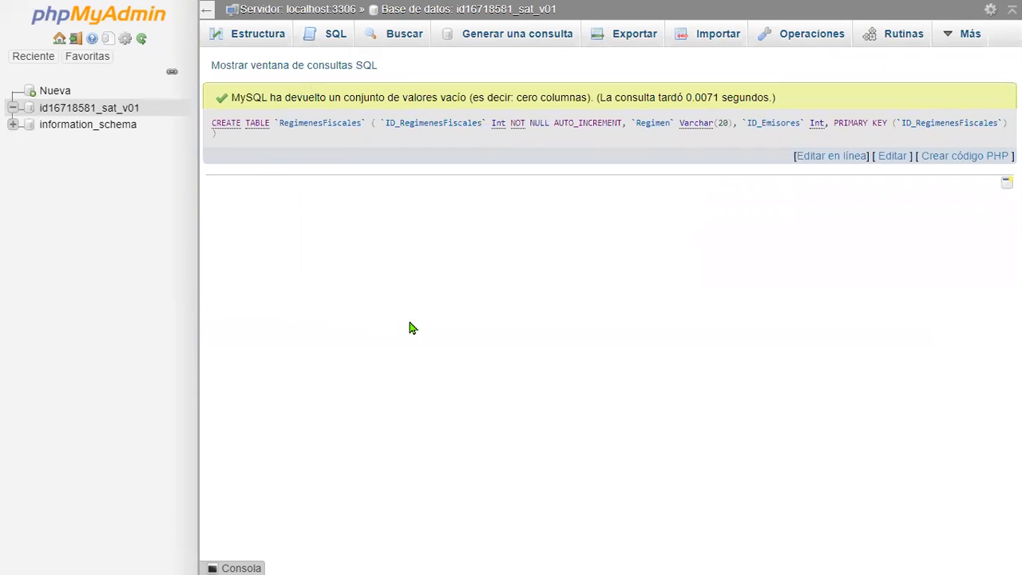
- Examine the result message and the executed RegimenesFiscales CREATE TABLE query
left_click_drag(231, 97, 773, 99)
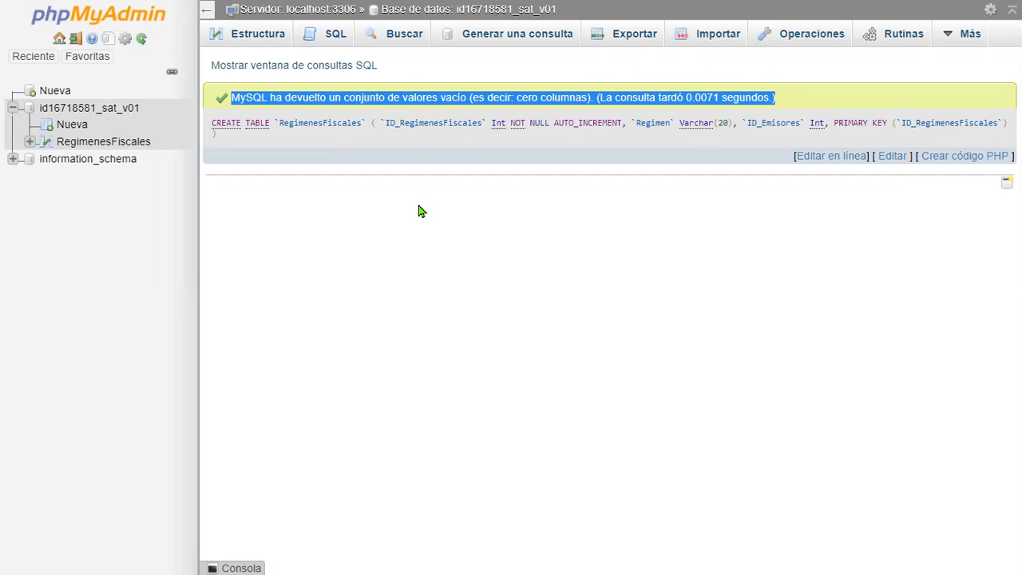
left_click(813, 92)
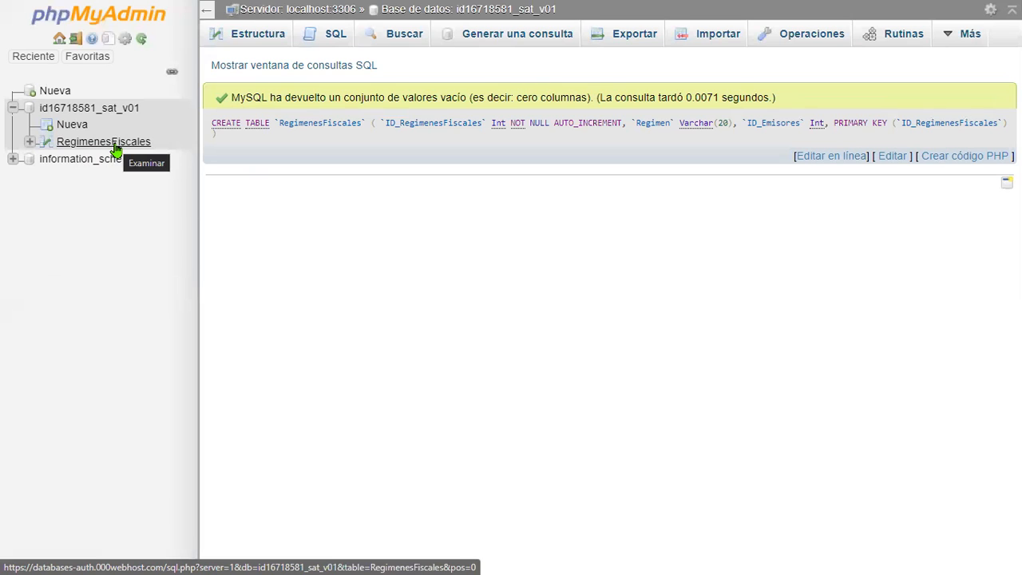
left_click_drag(278, 123, 364, 123)
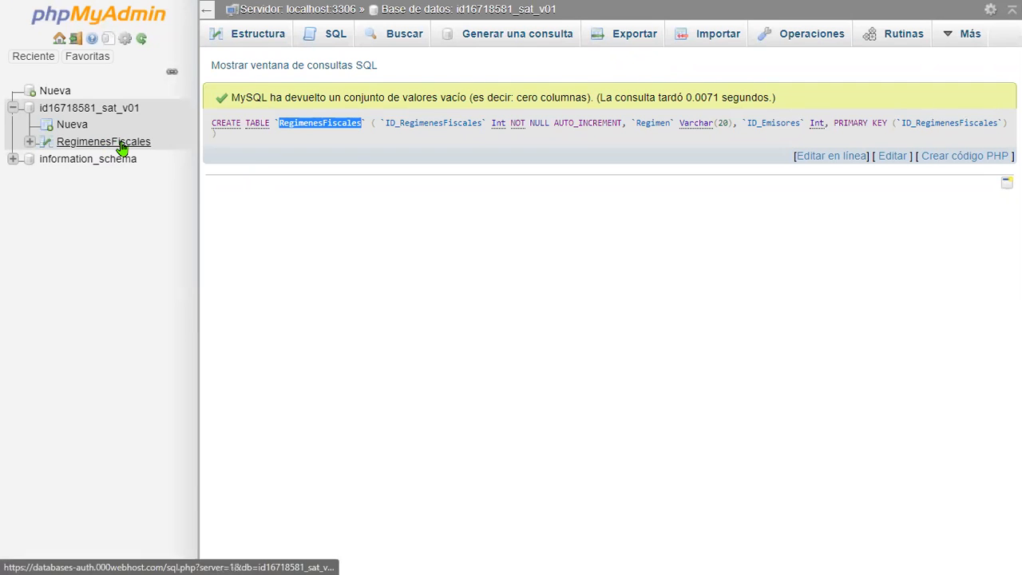
key("alt+Tab")
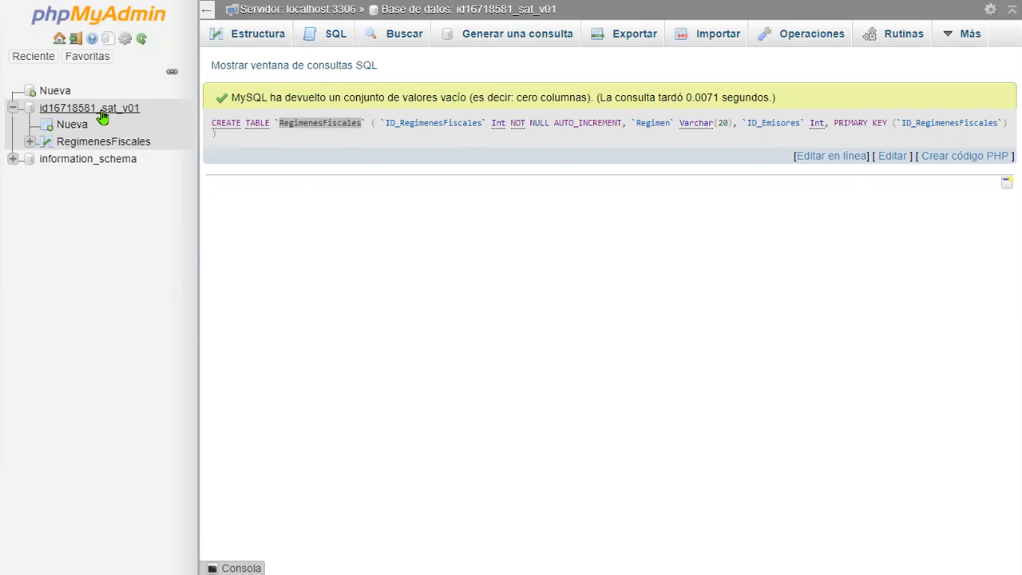
- Paste the CREATE TABLE statement for comprobantes into the SQL query box, review it and run it
left_click(325, 36)
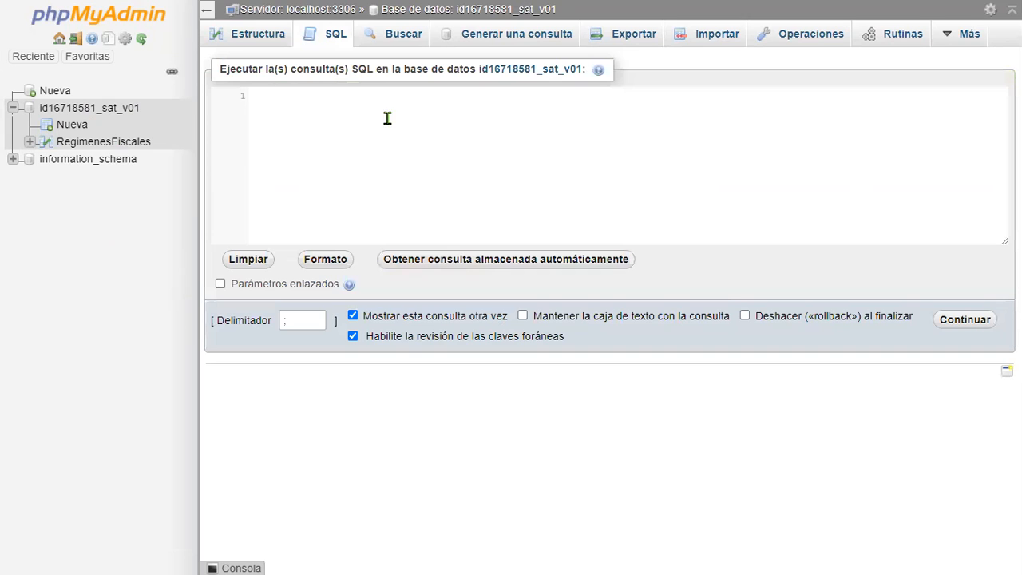
key("ctrl+v")
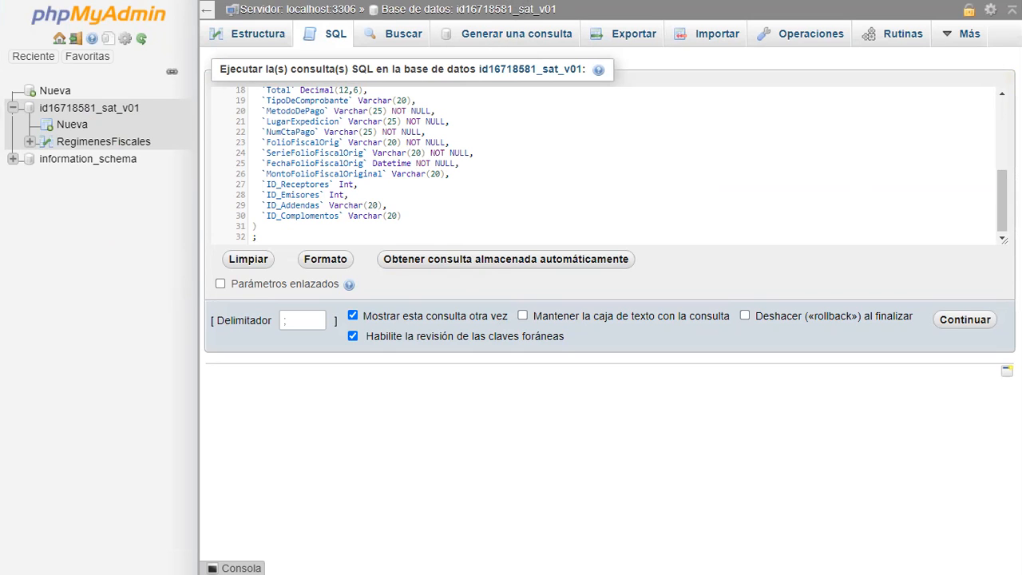
scroll(431, 187, "up", 5)
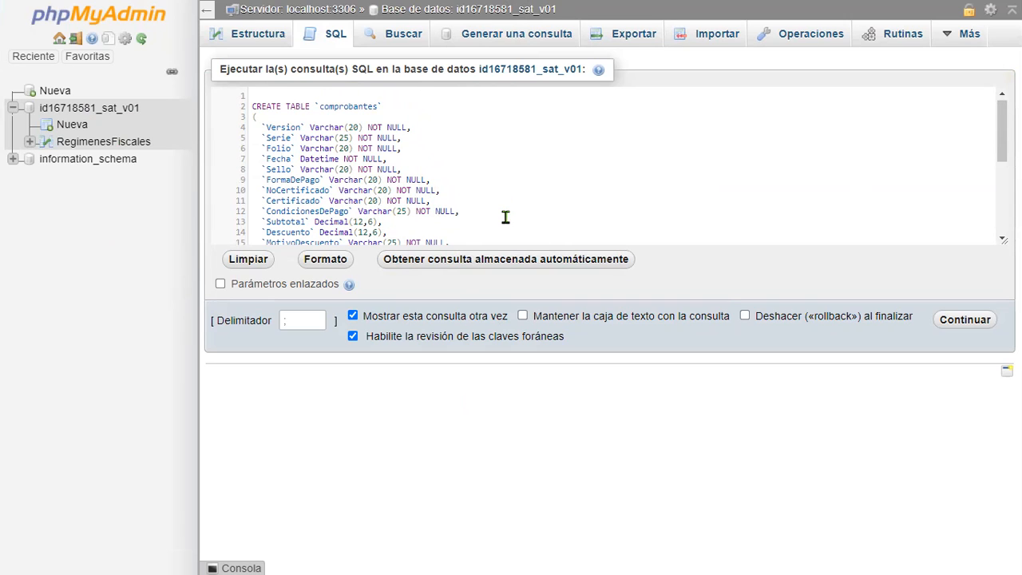
scroll(505, 217, "down", 2)
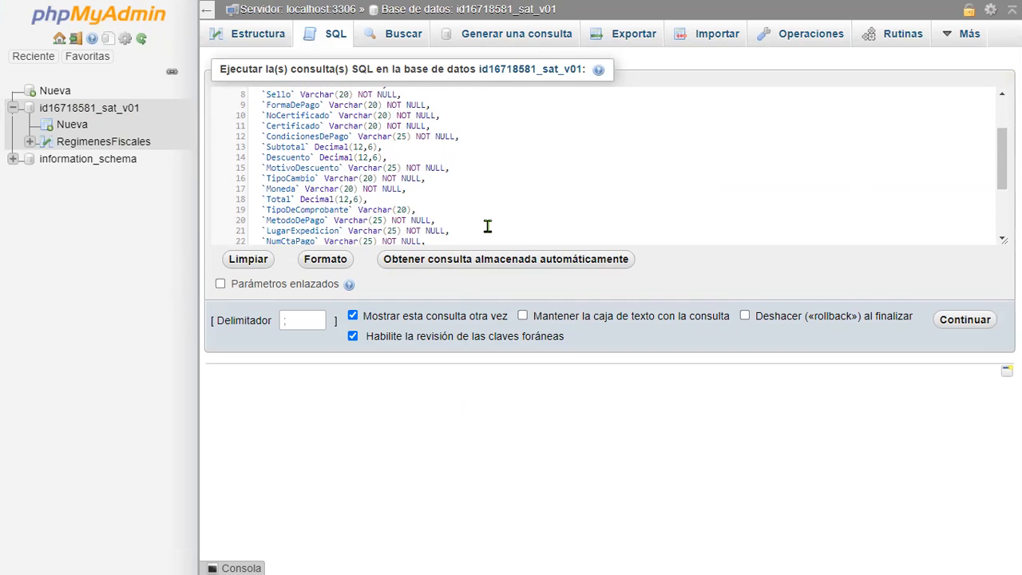
scroll(279, 165, "down", 3)
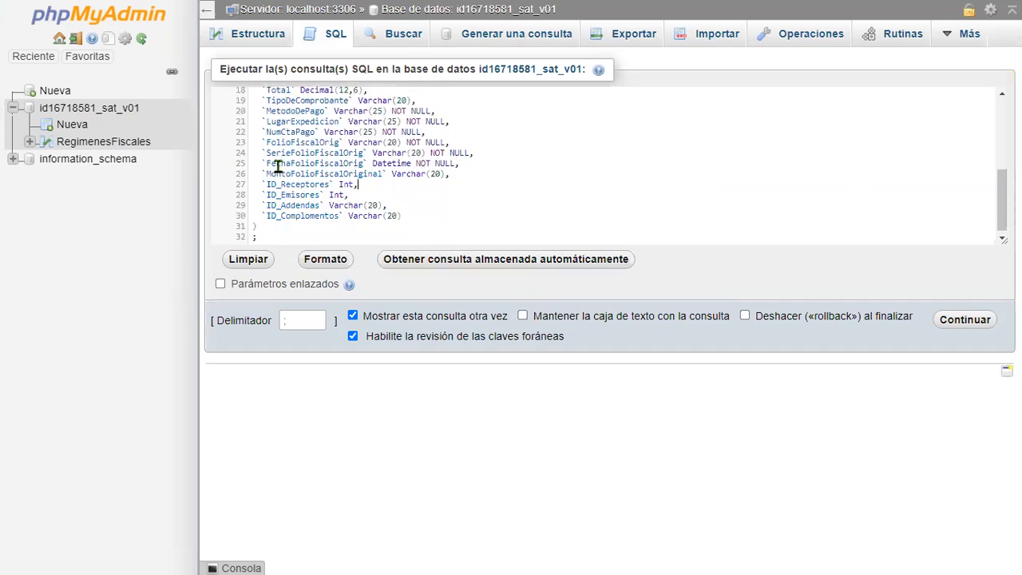
scroll(277, 166, "up", 5)
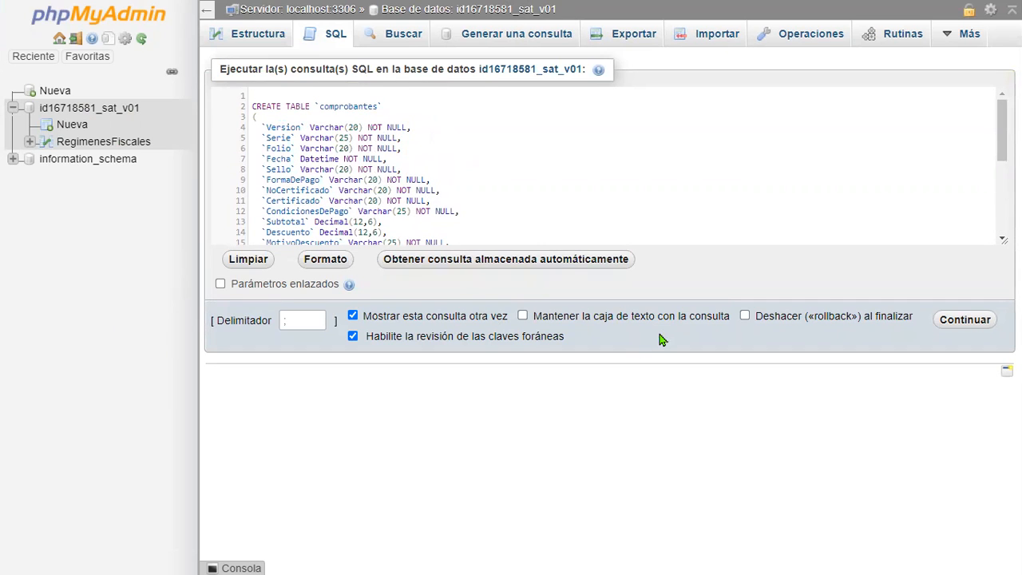
scroll(519, 194, "down", 5)
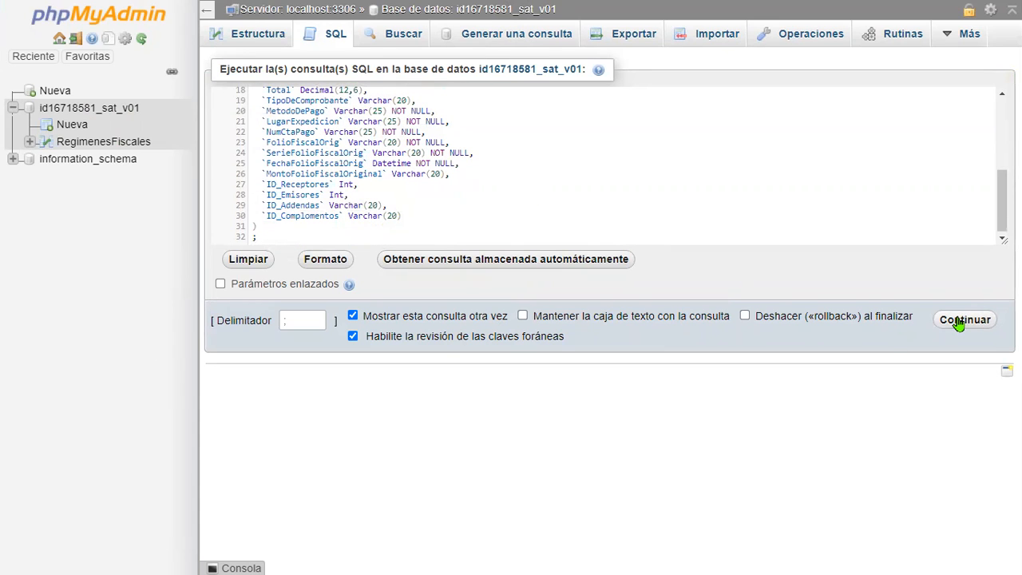
scroll(593, 162, "up", 5)
double_click(266, 108)
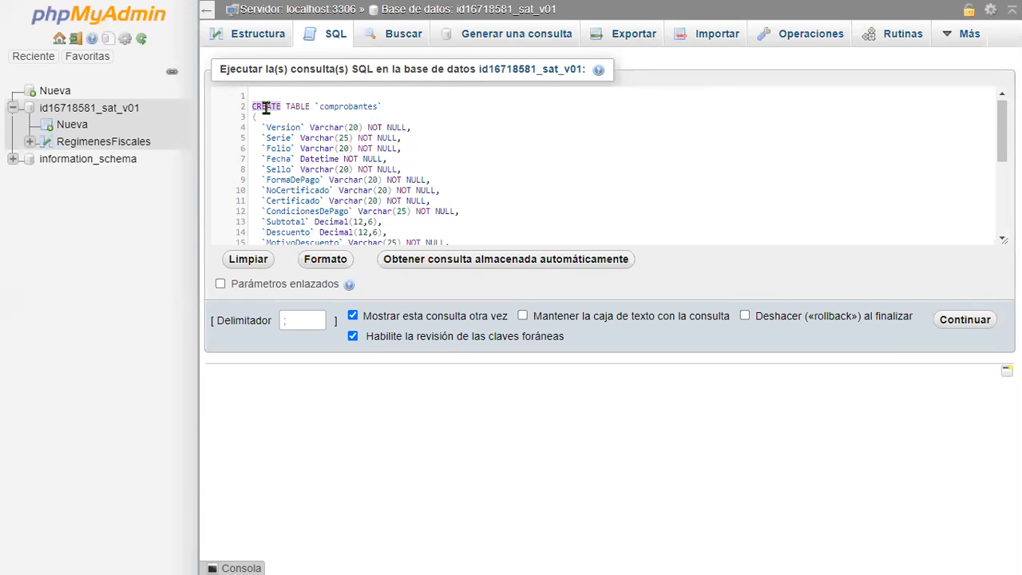
double_click(351, 107)
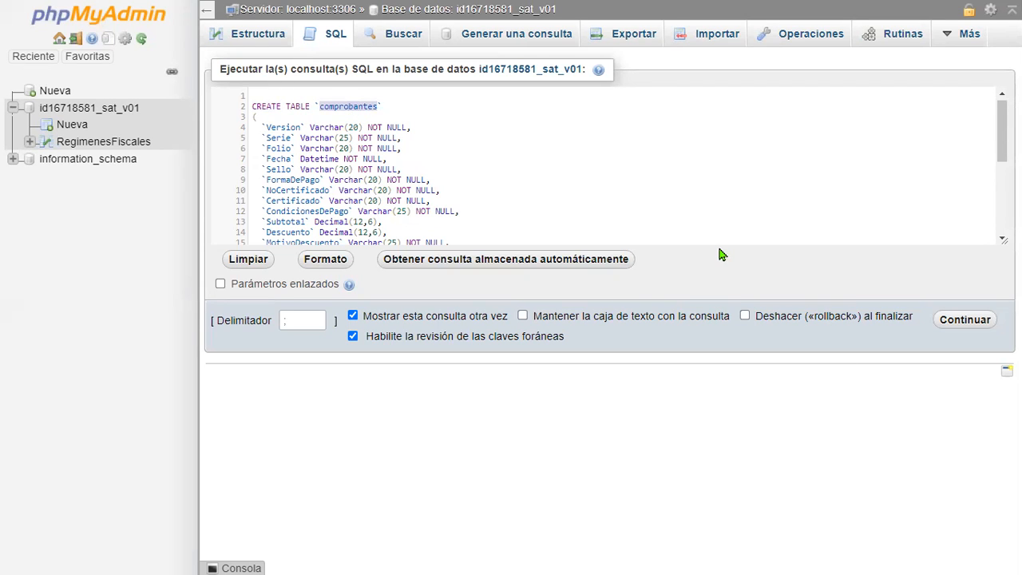
left_click(320, 107)
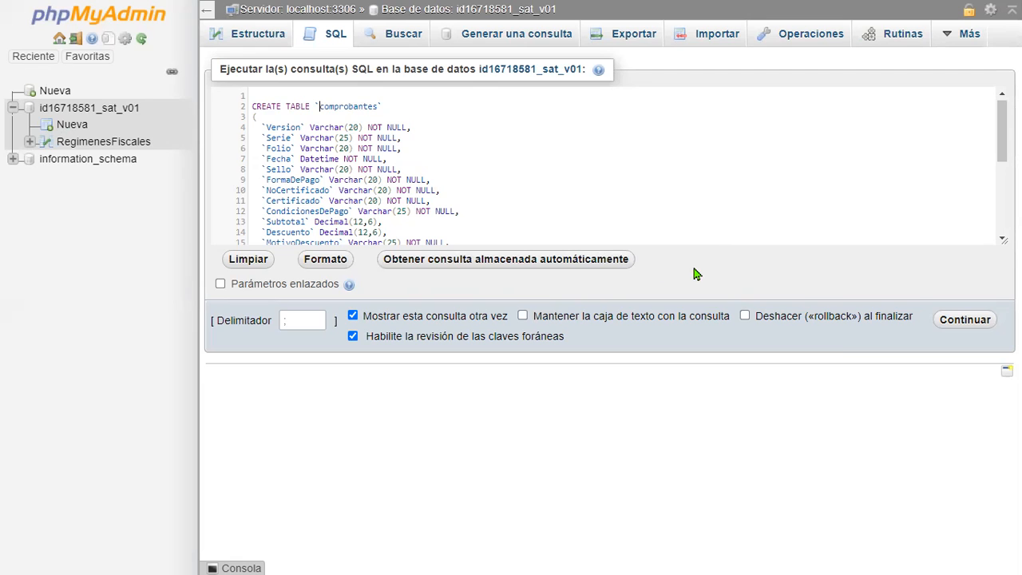
left_click(955, 321)
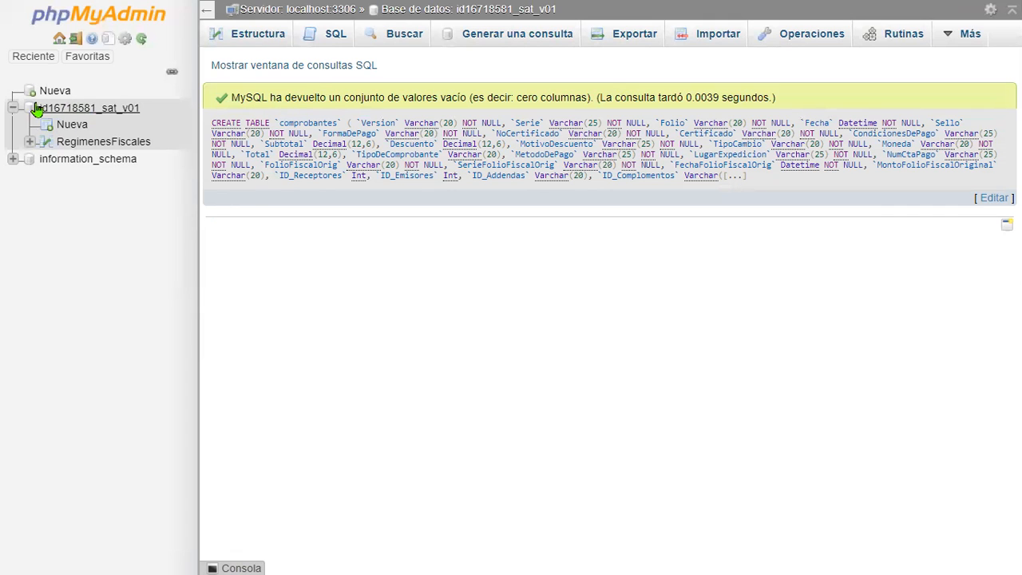
- Examine the result message for the comprobantes CREATE TABLE query
left_click_drag(231, 97, 782, 106)
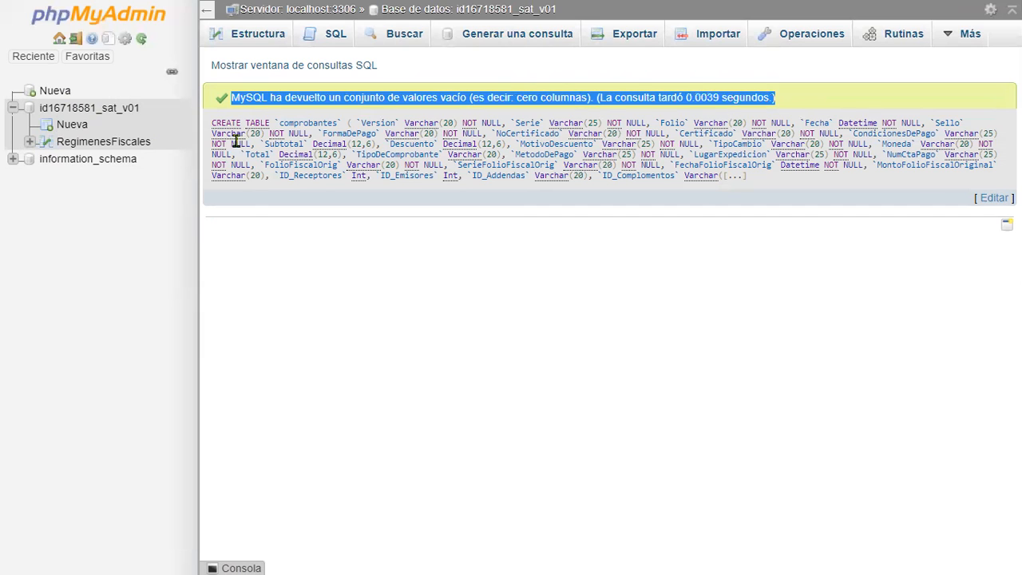
left_click(246, 99)
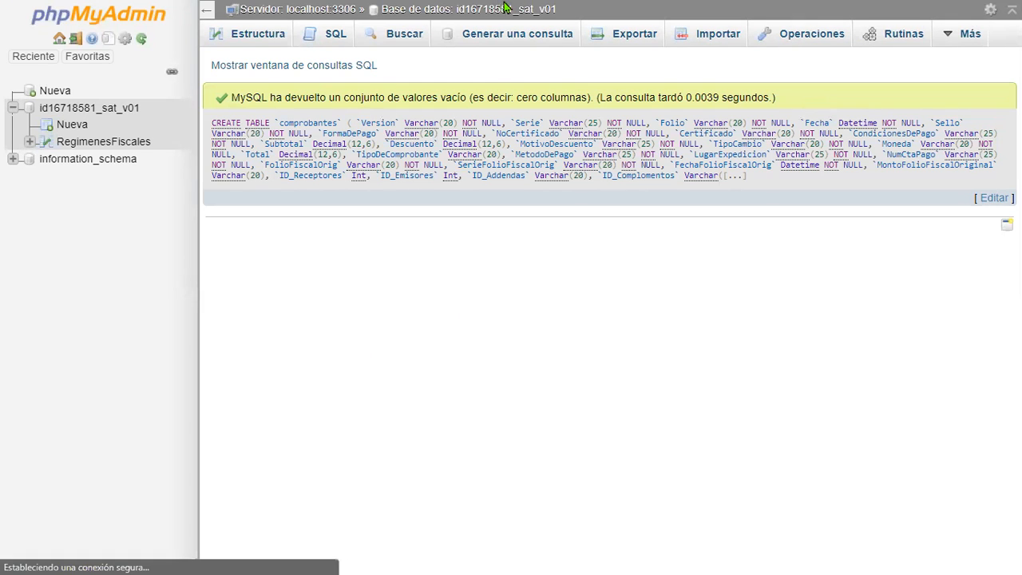
left_click(511, 54)
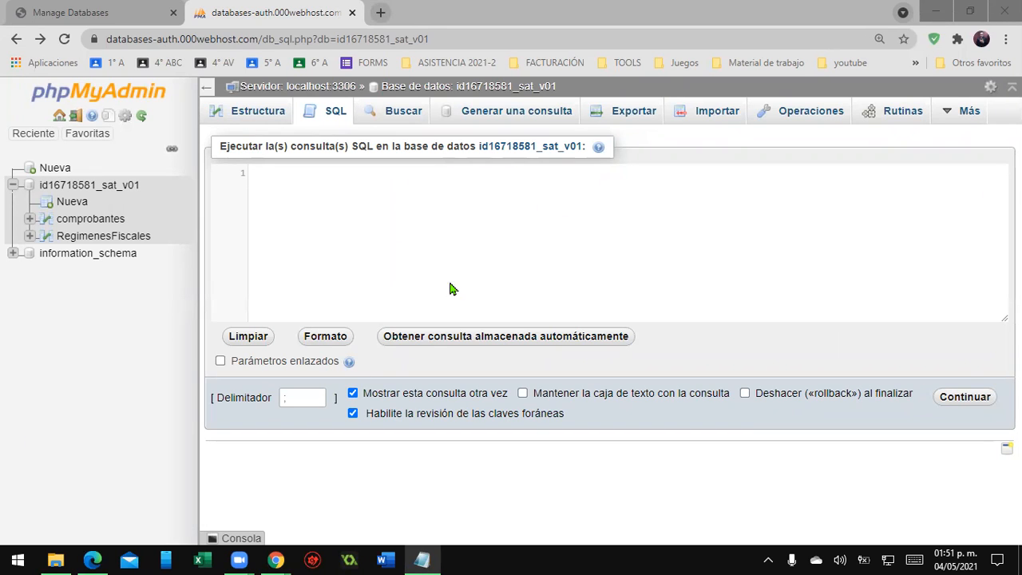
- Paste the CREATE INDEX and ALTER TABLE primary key statements for comprobantes into the SQL query box and review their index, table and column names
left_click(383, 209)
type("CREATE INDEX `IX_Relationship16` ON `comprobantes` (`ID_Receptores`) ;  CREATE INDEX `IX_Relationship24` ON `comprobantes` (`ID_Emisores`) ;  CREATE INDEX `IX_Relationship28` ON `comprobantes` (`ID_Addendas`) ;  CREATE INDEX `IX_Relationship29` ON `comprobantes` (`ID_Complomentos`) ;  ALTER TABLE `comprobantes` ADD  PRIMARY KEY (`Version`,`Serie`) ;")
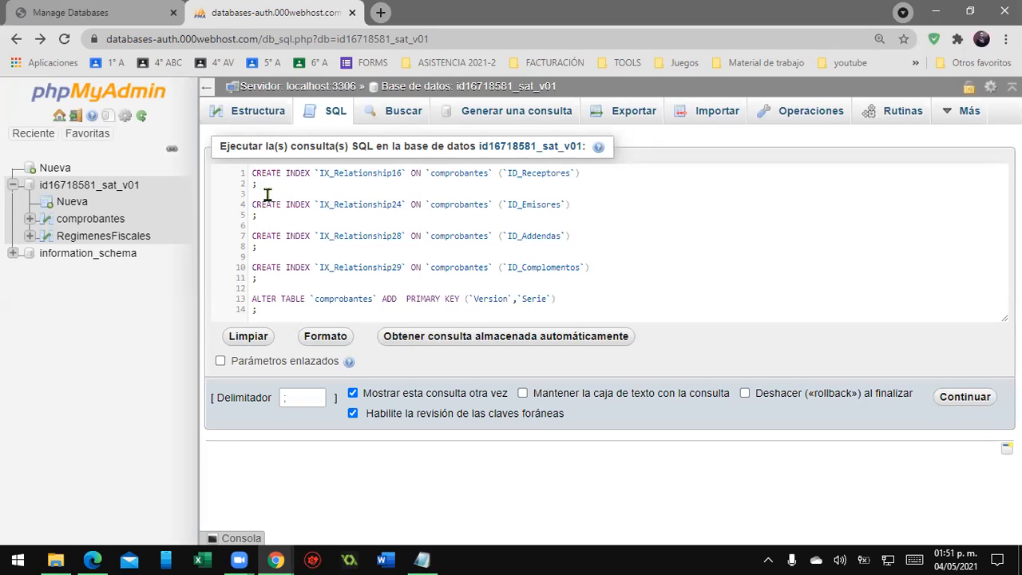
double_click(294, 176)
double_click(372, 176)
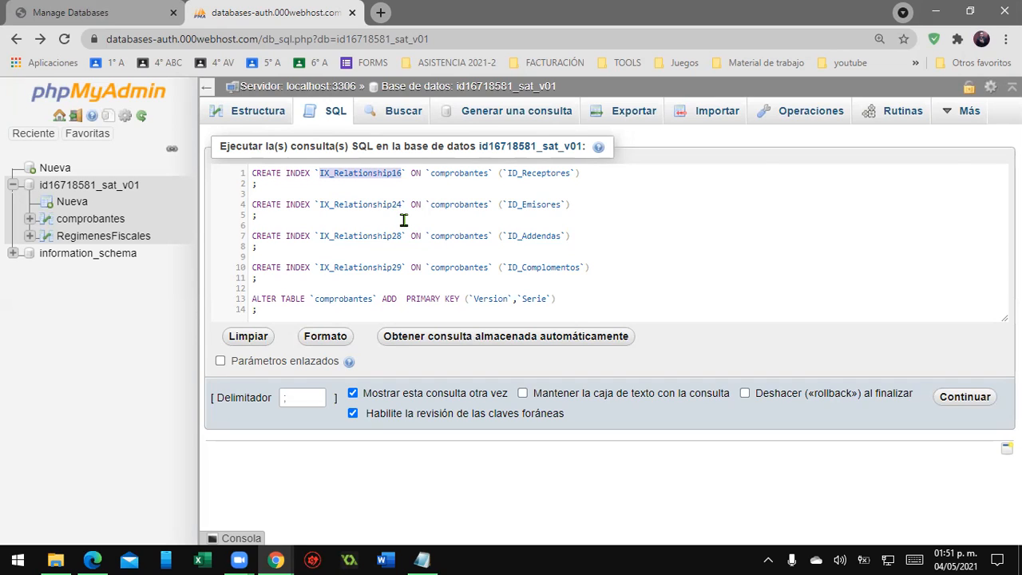
double_click(472, 174)
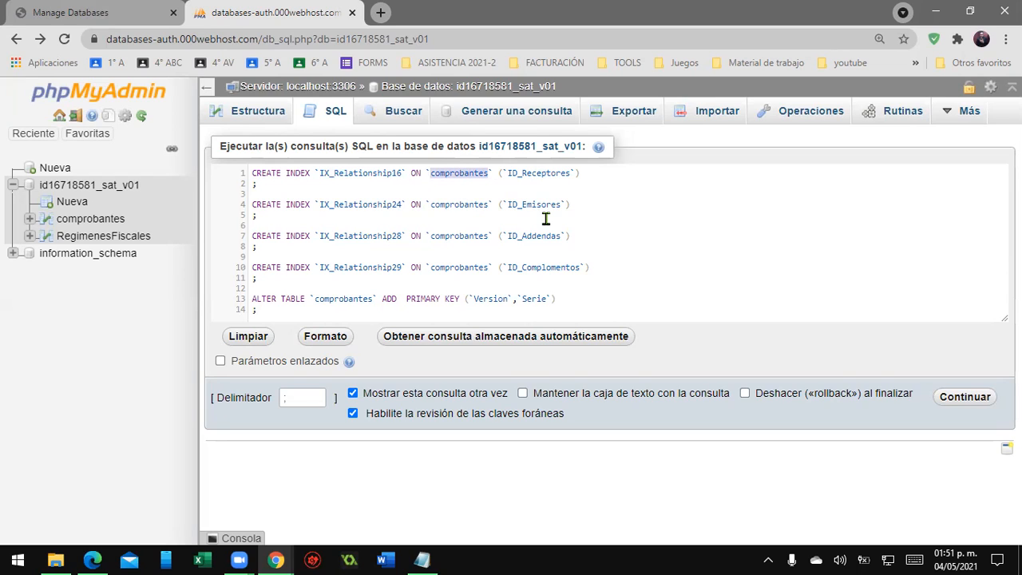
left_click(248, 175)
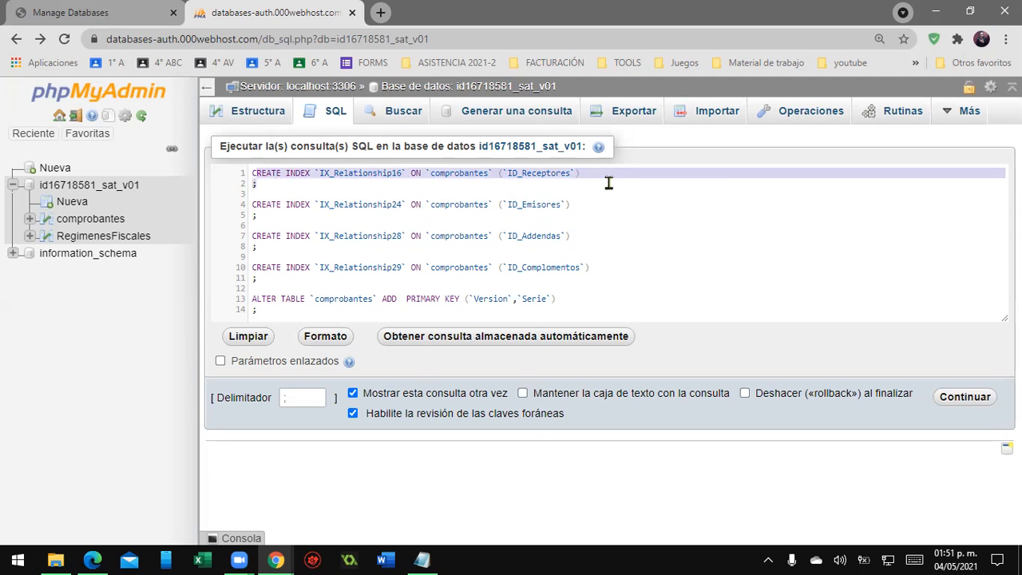
left_click(662, 192)
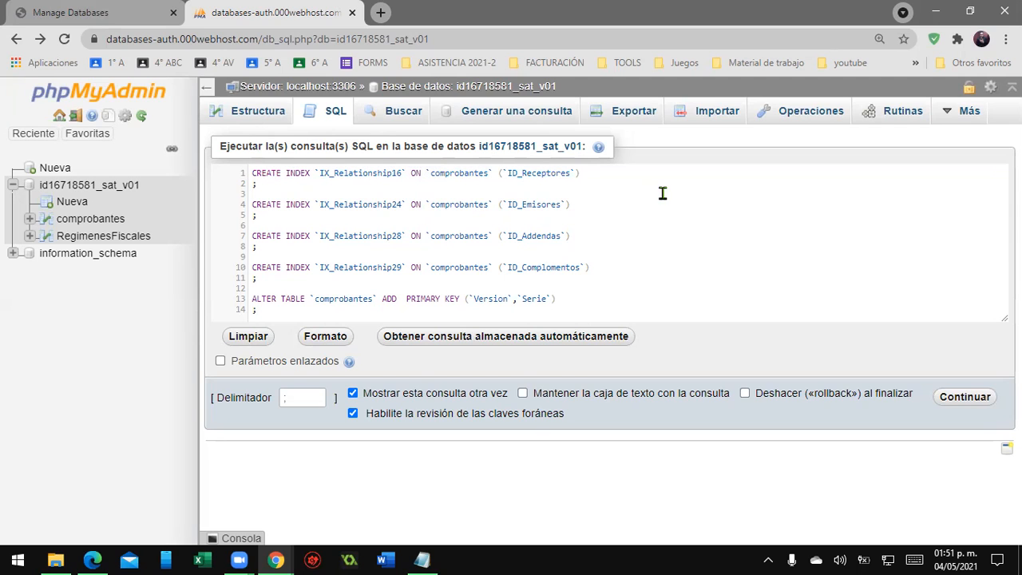
double_click(457, 172)
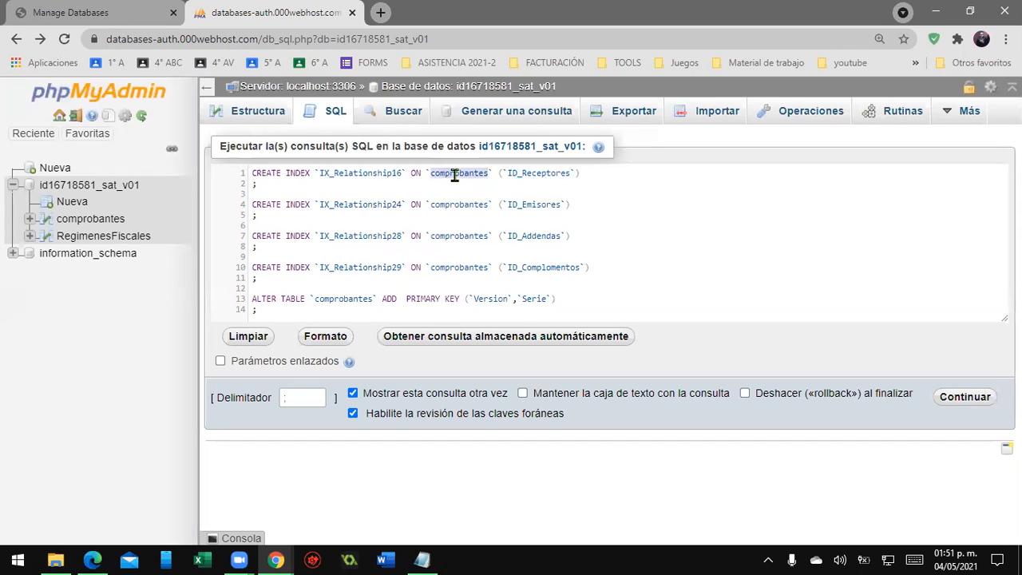
double_click(545, 172)
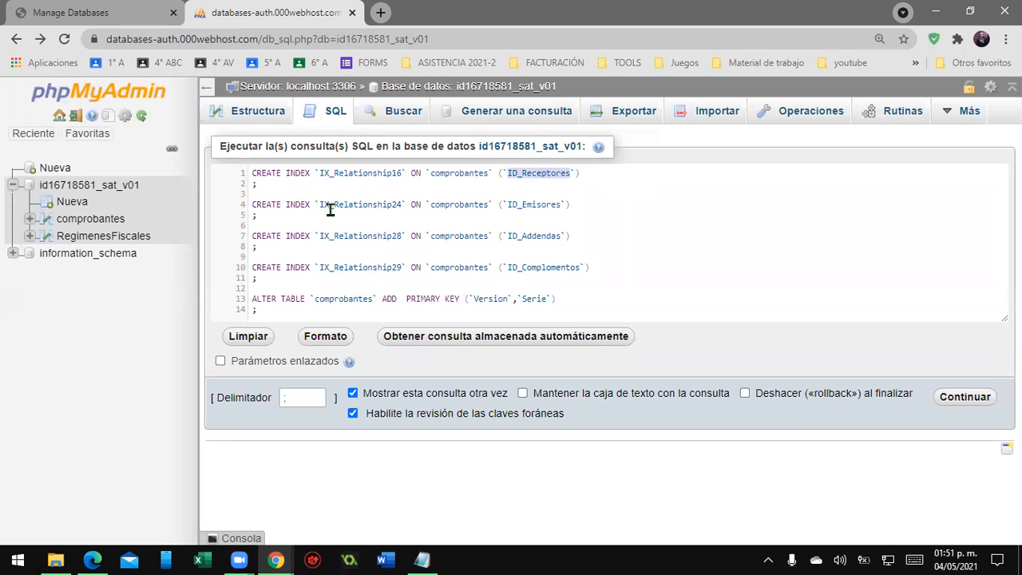
double_click(471, 206)
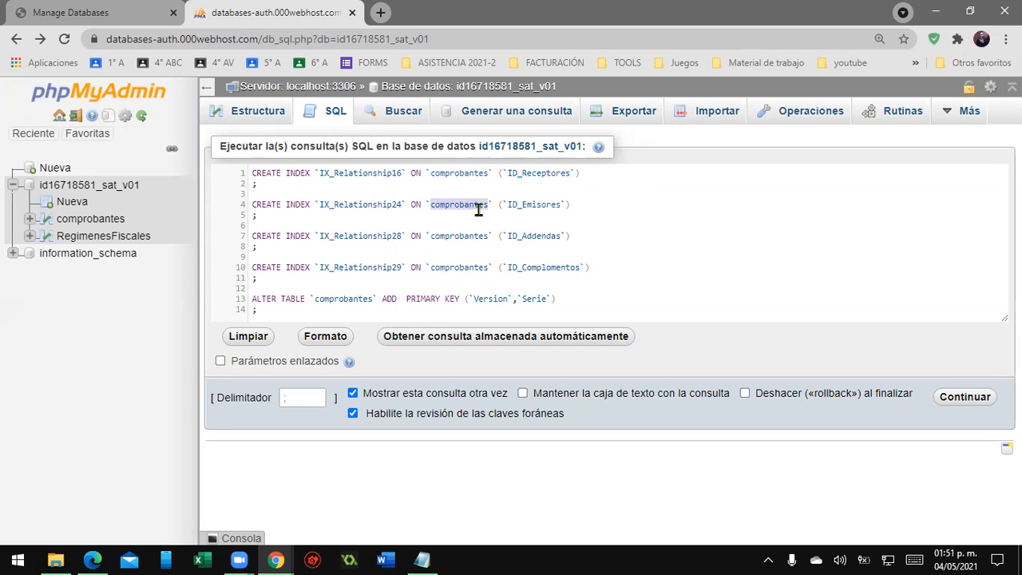
double_click(540, 204)
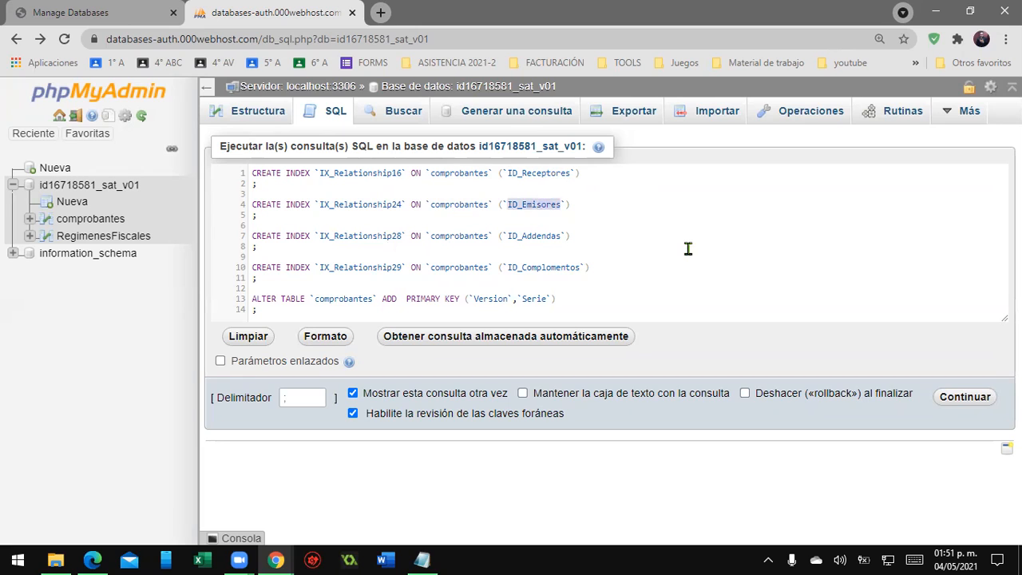
double_click(460, 236)
double_click(528, 237)
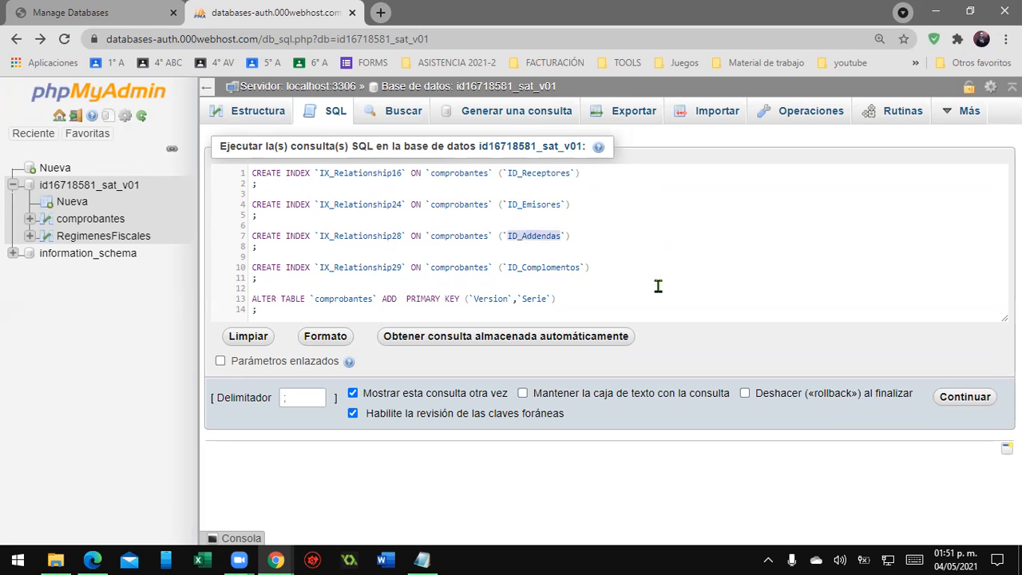
double_click(452, 267)
left_click(552, 278)
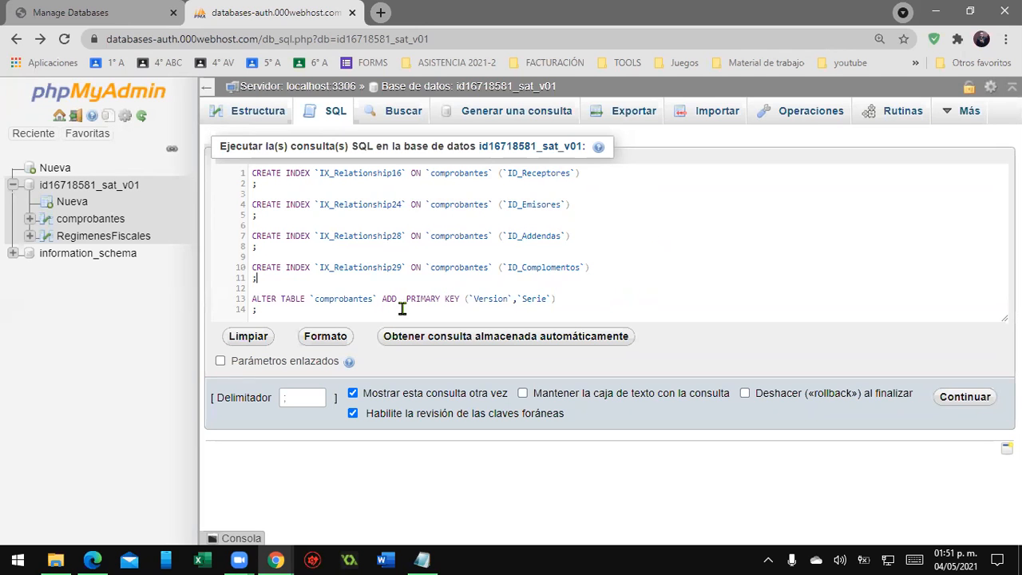
double_click(264, 300)
double_click(338, 298)
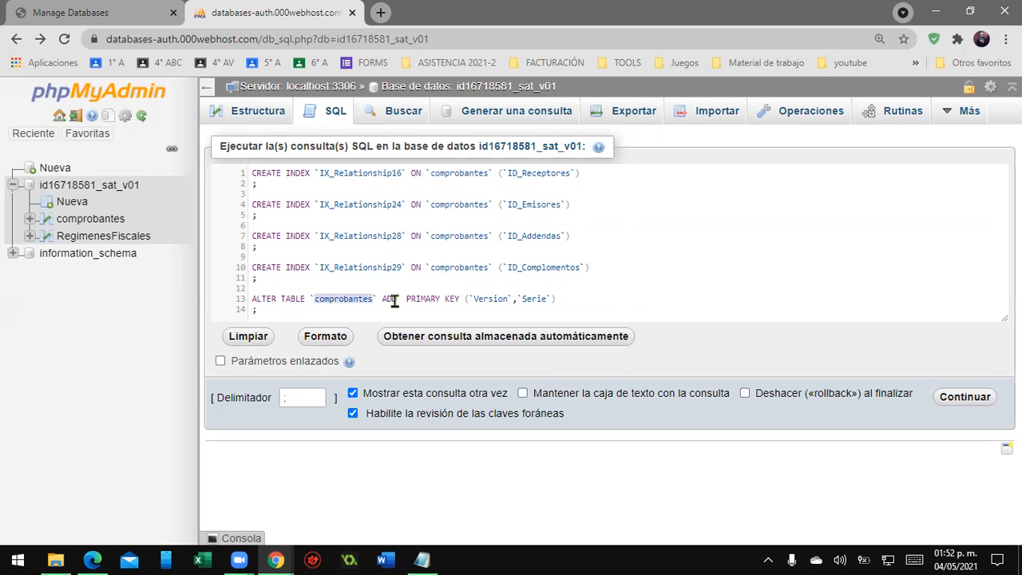
- Dismiss the connection error notification and run the comprobantes index and primary key statements
left_click(510, 298)
type(",")
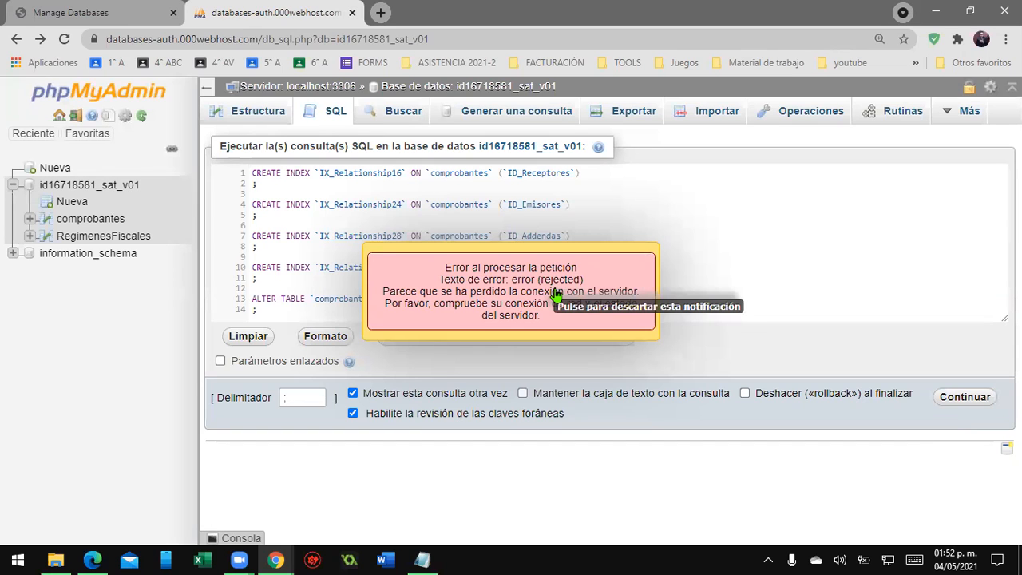
left_click(600, 295)
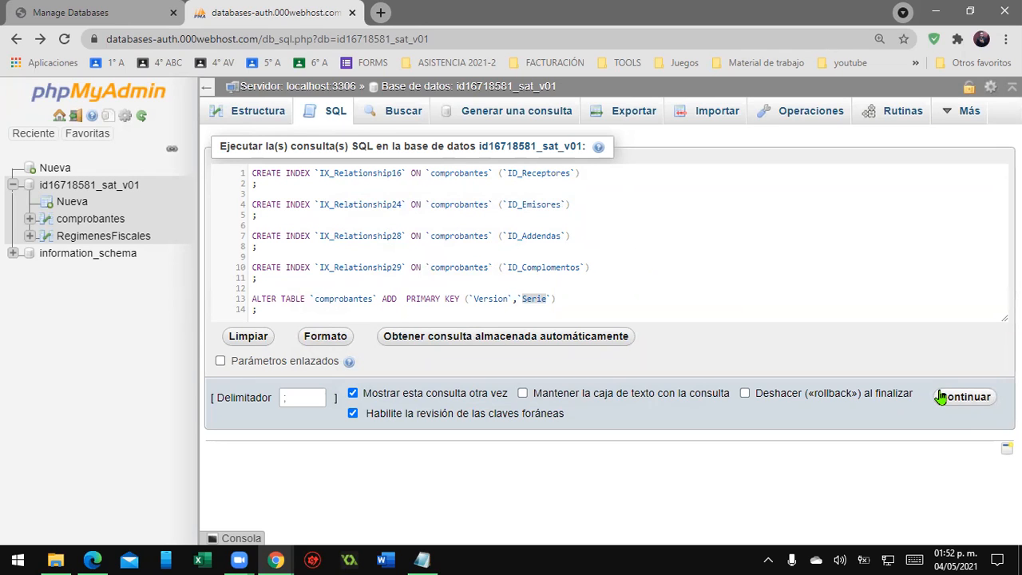
left_click(964, 399)
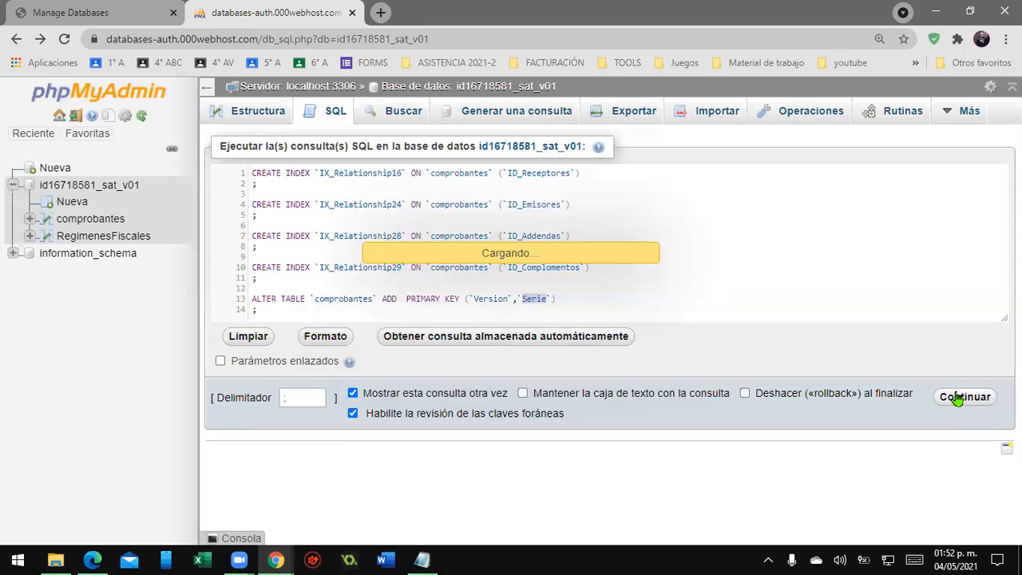
- Examine the result messages for the executed CREATE INDEX and ALTER TABLE queries
scroll(468, 258, "down", 1)
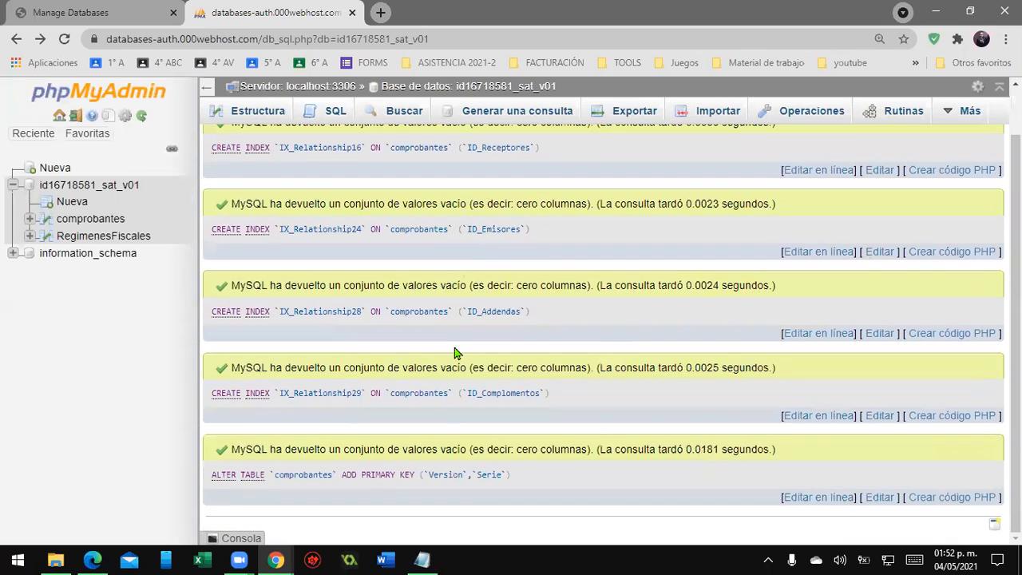
scroll(352, 319, "up", 1)
scroll(357, 369, "down", 1)
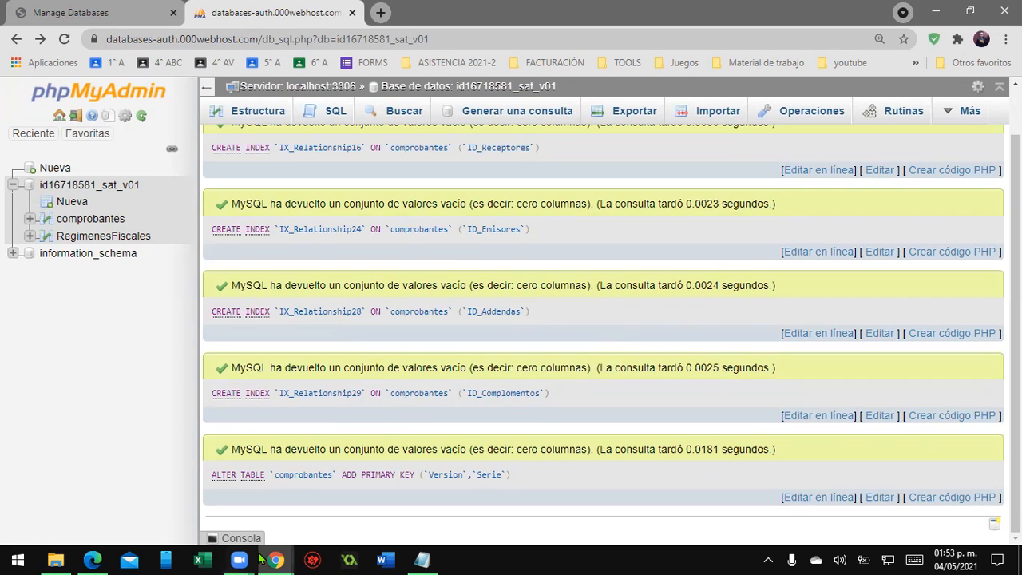
scroll(483, 307, "up", 2)
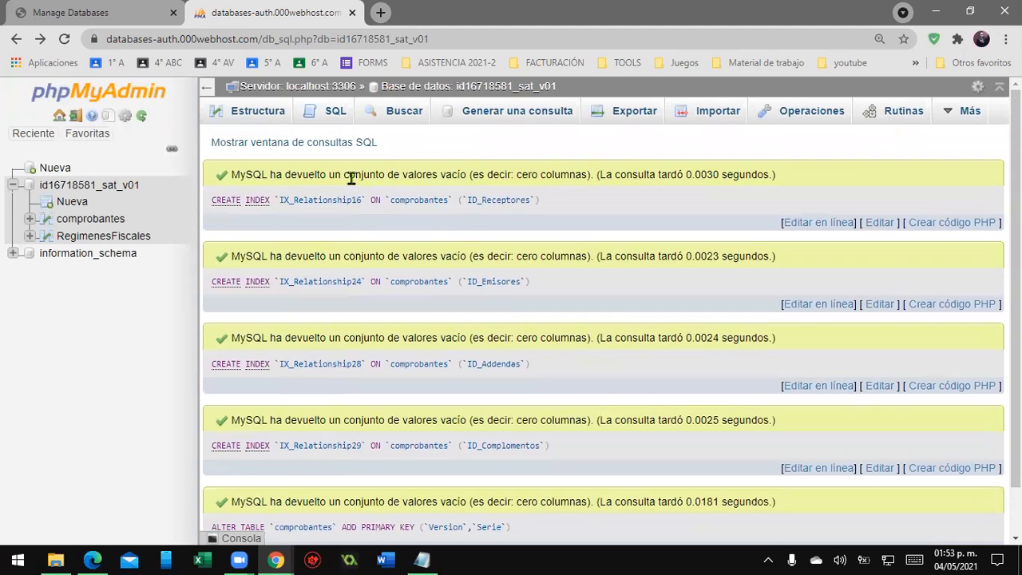
- Open a fresh SQL query box, paste the CREATE TABLE statement for Emisores and review its table name
left_click(335, 112)
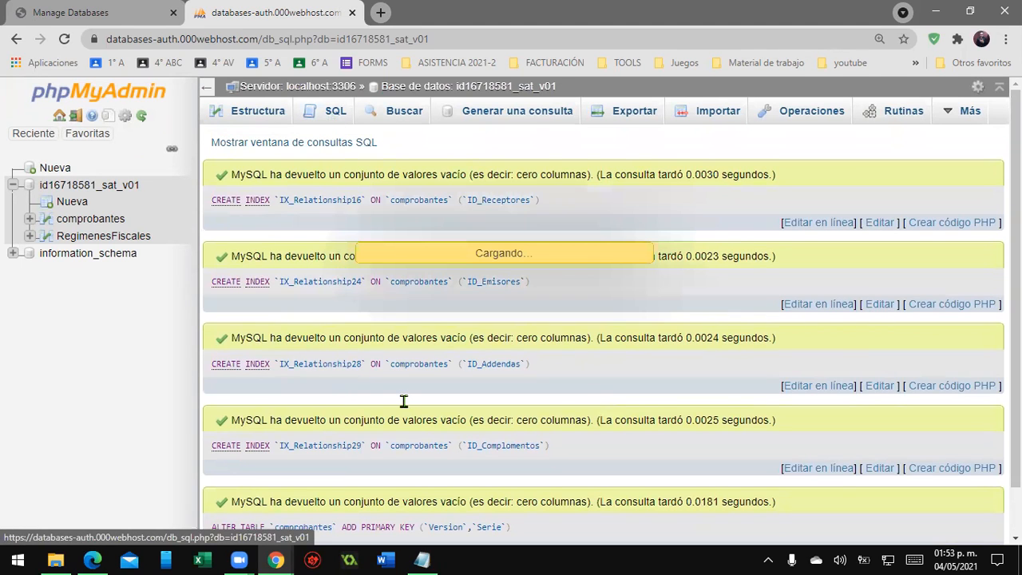
left_click(422, 559)
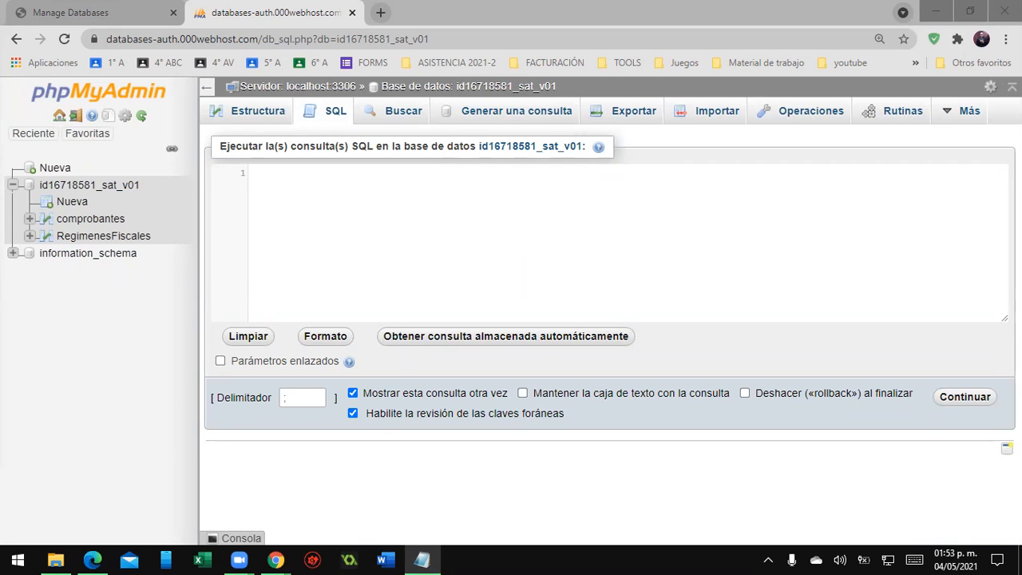
left_click(335, 196)
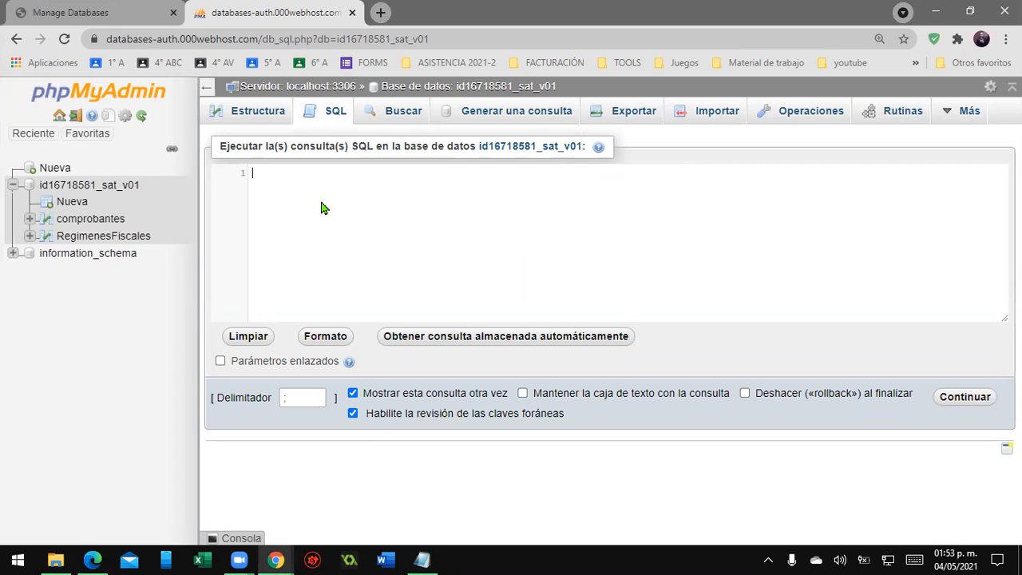
type("CREATE TABLE `Emisores` (   `ID_Emisores` Int NOT NULL AUTO_INCREMENT,   `Rfc` Varchar(20),   `Nombre` Varchar(25) NOT NULL,   `ID_DomicliosFiscales` Int,   PRIMARY KEY (`ID_Emisores`) ) ;")
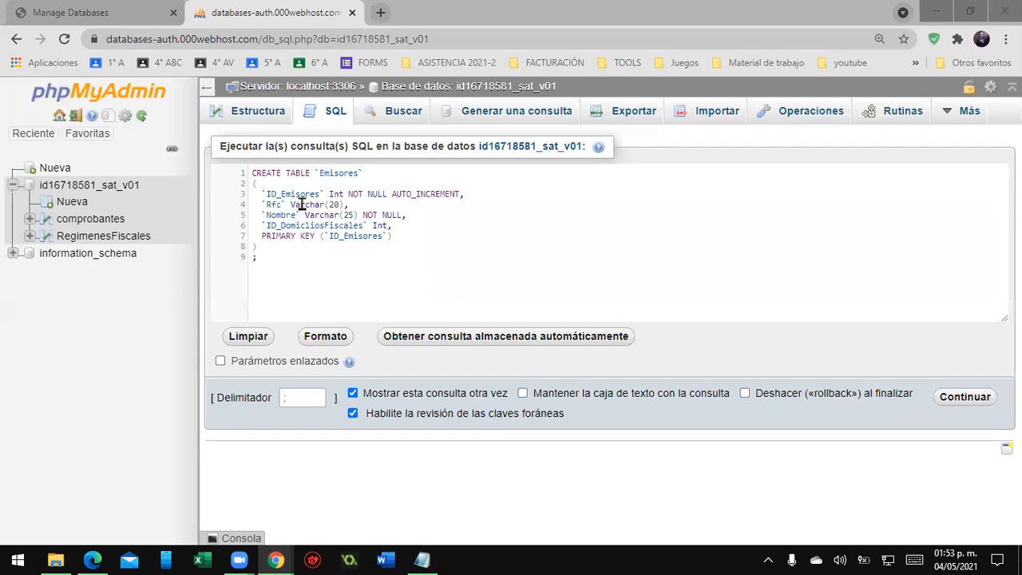
left_click(263, 169)
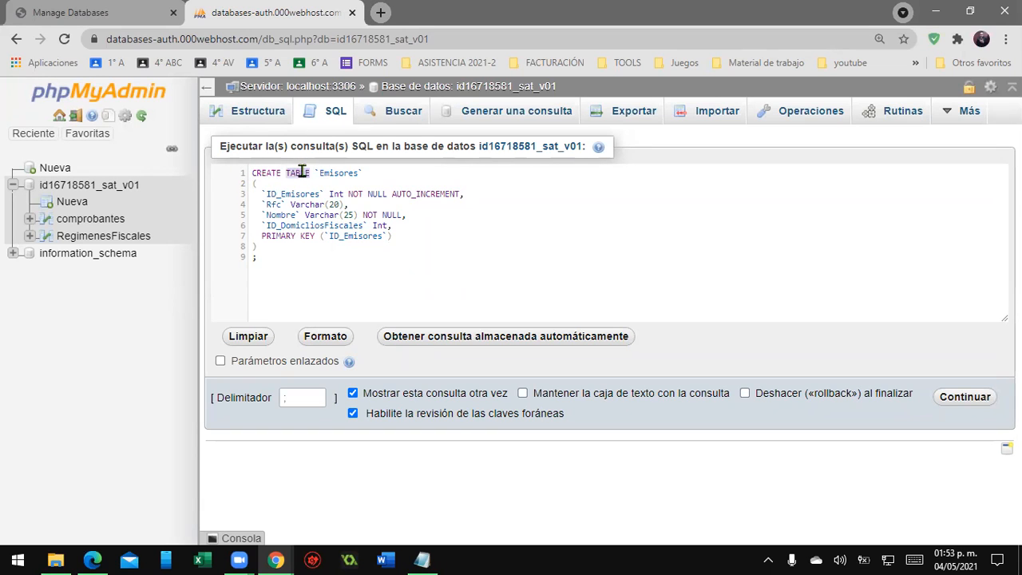
double_click(356, 174)
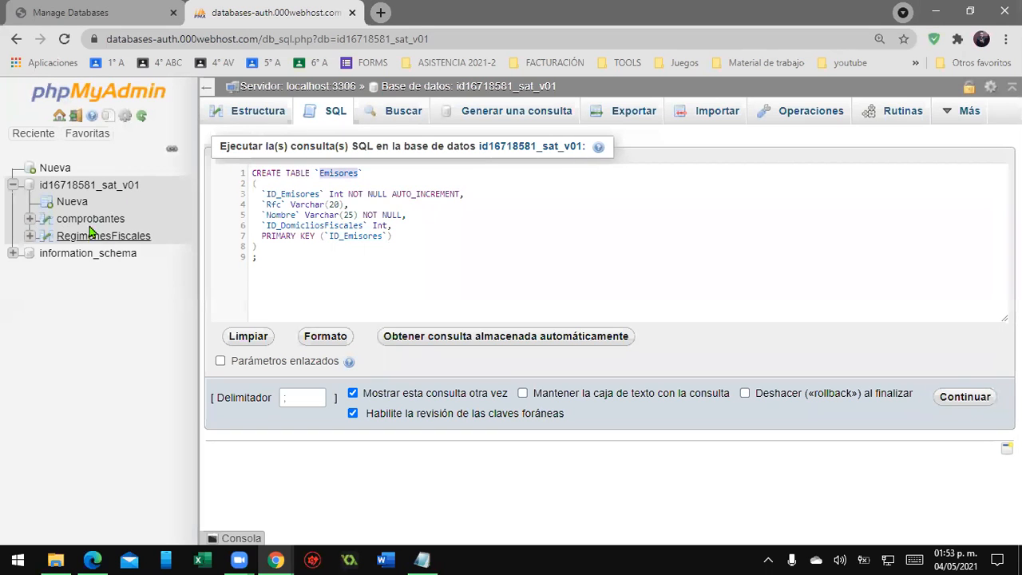
- Run the Emisores CREATE TABLE query, dismissing the connection error notification and retrying
left_click(964, 397)
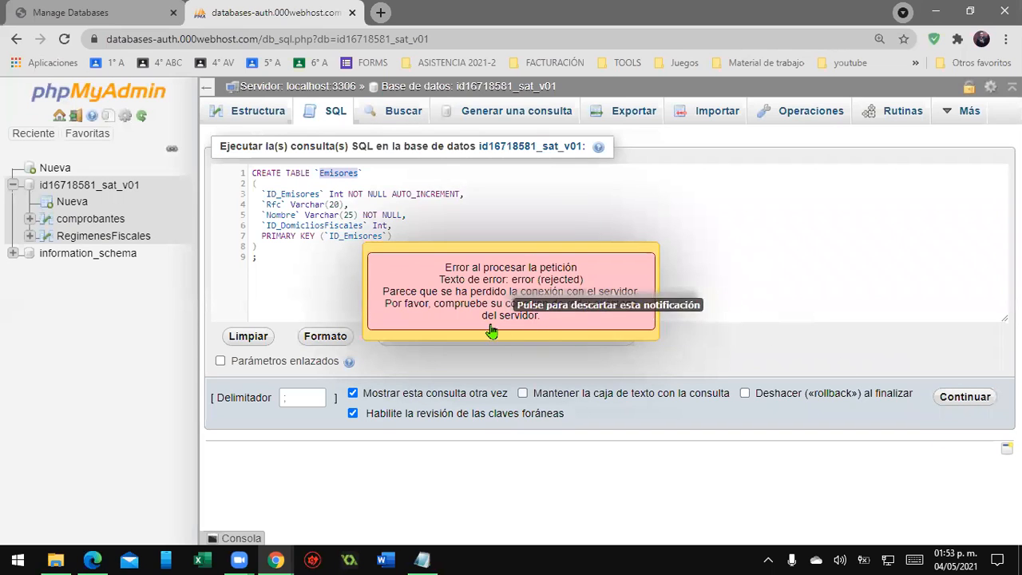
left_click(616, 273)
left_click(956, 402)
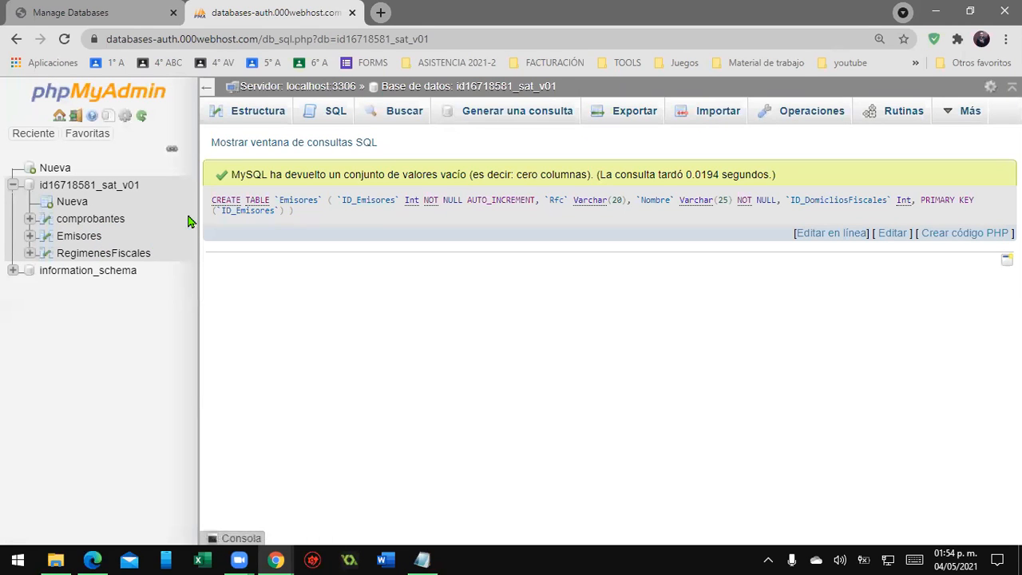
- Examine the result message and the executed Emisores CREATE TABLE query
left_click_drag(231, 174, 803, 167)
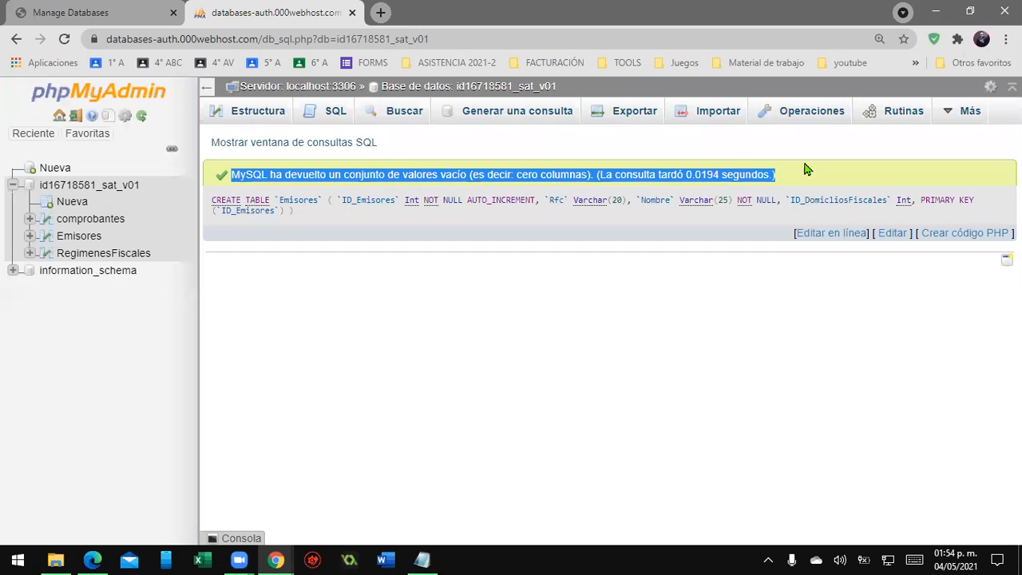
left_click(436, 364)
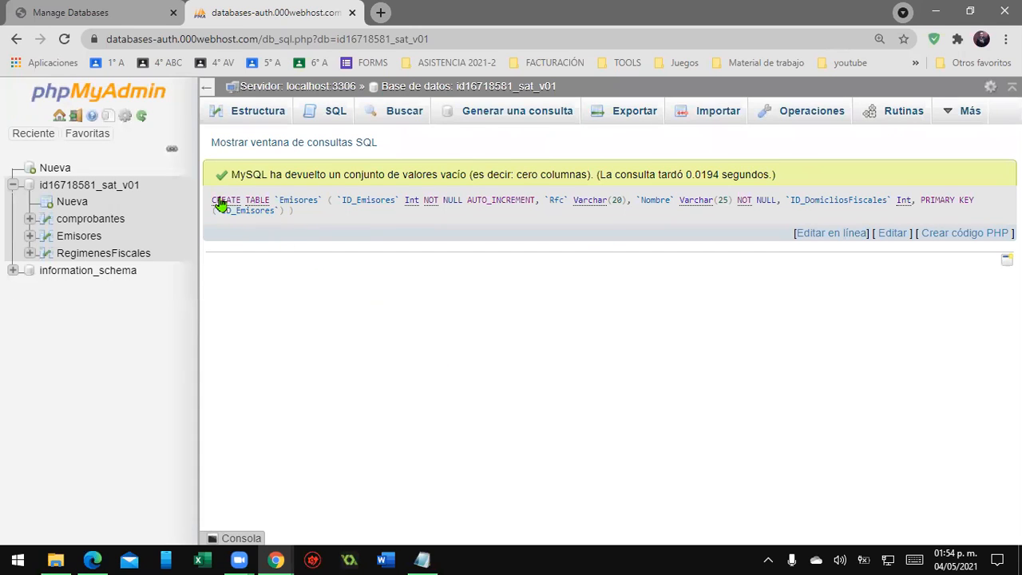
double_click(297, 200)
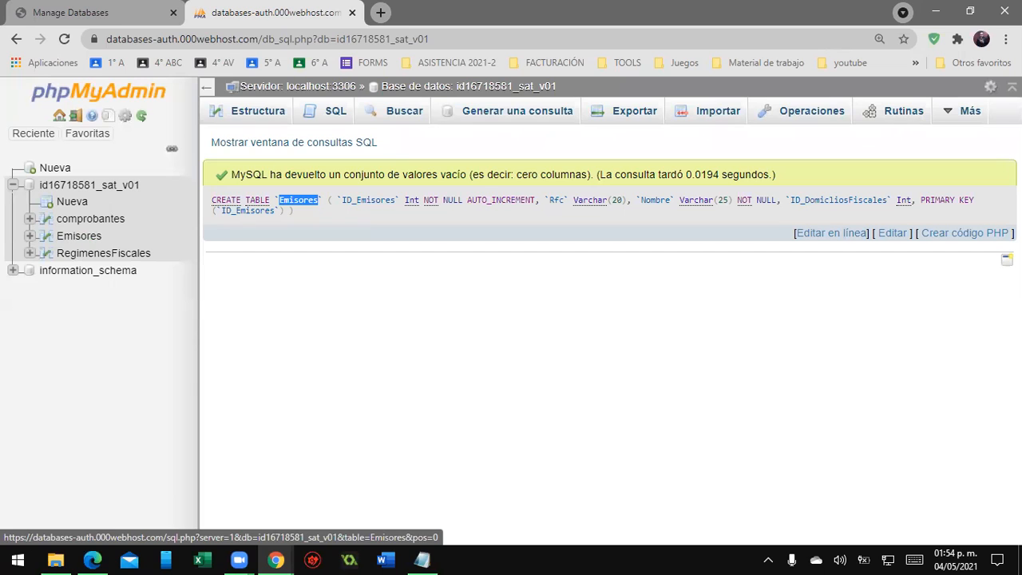
key("alt+Tab")
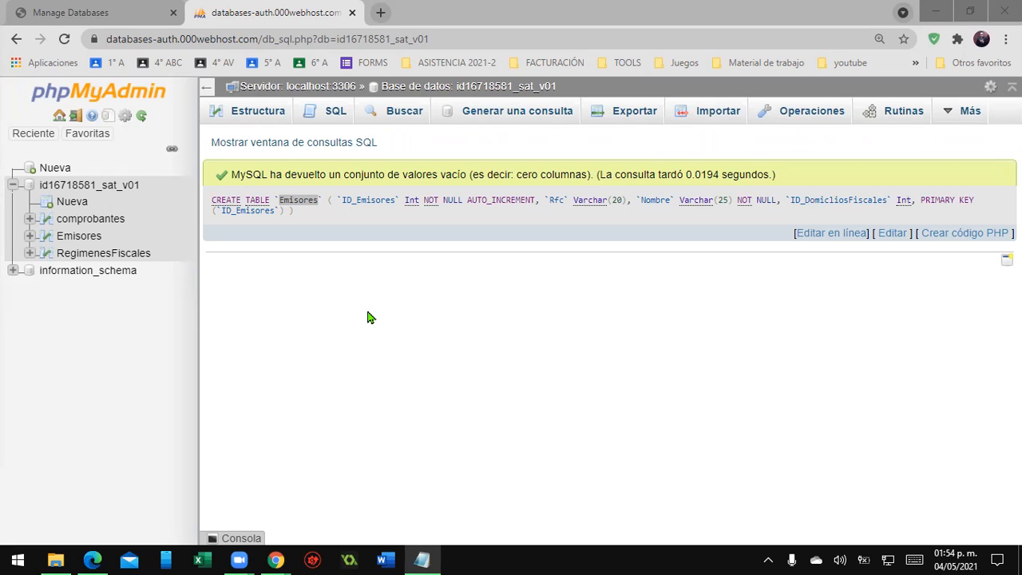
- Open the SQL query box for the comprobantes table and paste the CREATE INDEX IX_Relationship26 statement over the default query
left_click(95, 220)
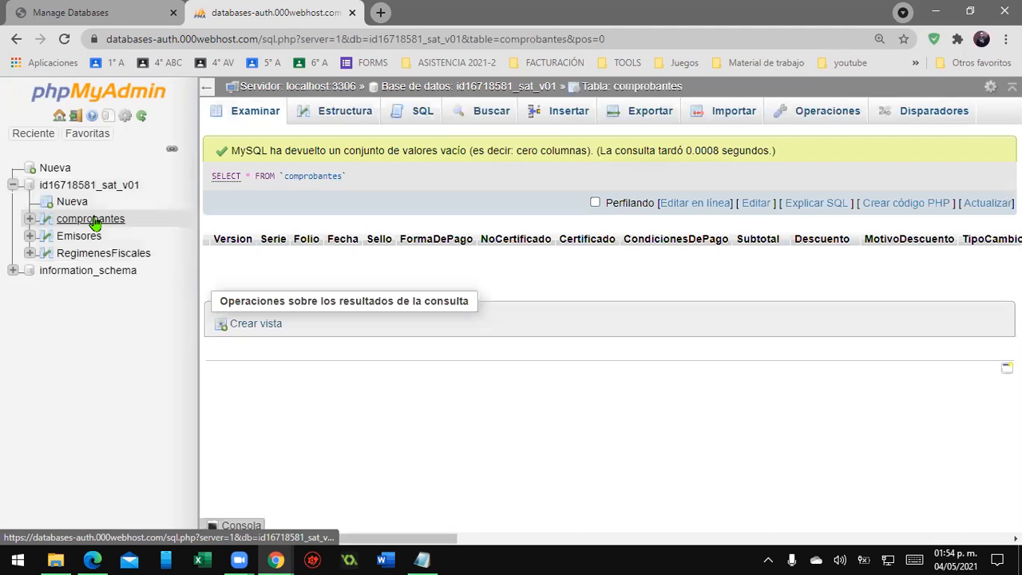
left_click(419, 118)
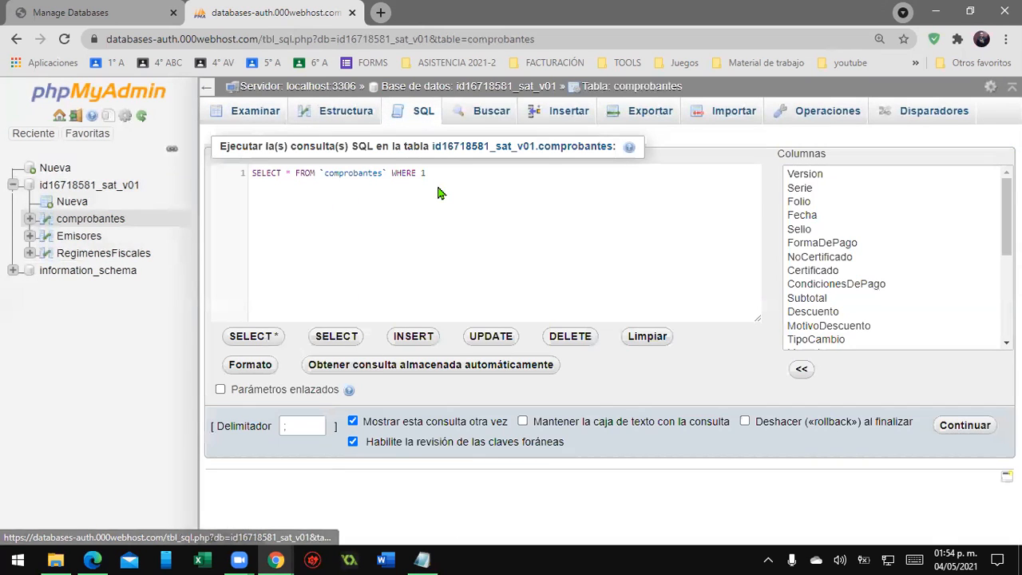
left_click_drag(453, 147, 251, 166)
left_click(458, 174)
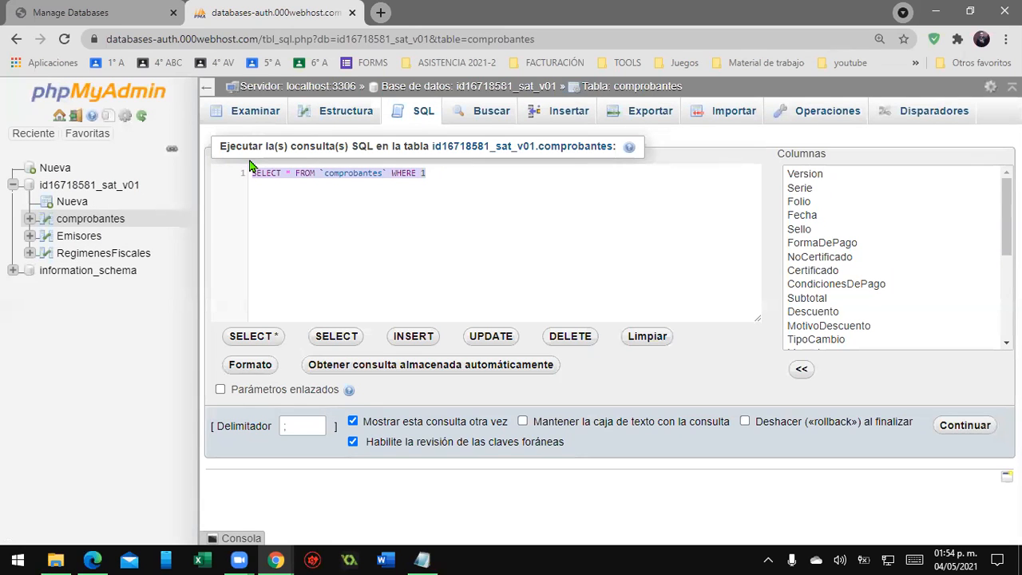
type("CREATE INDEX `IX_Relationship26` ON `Emisores` (`ID_DomiciliosFiscales`) ;")
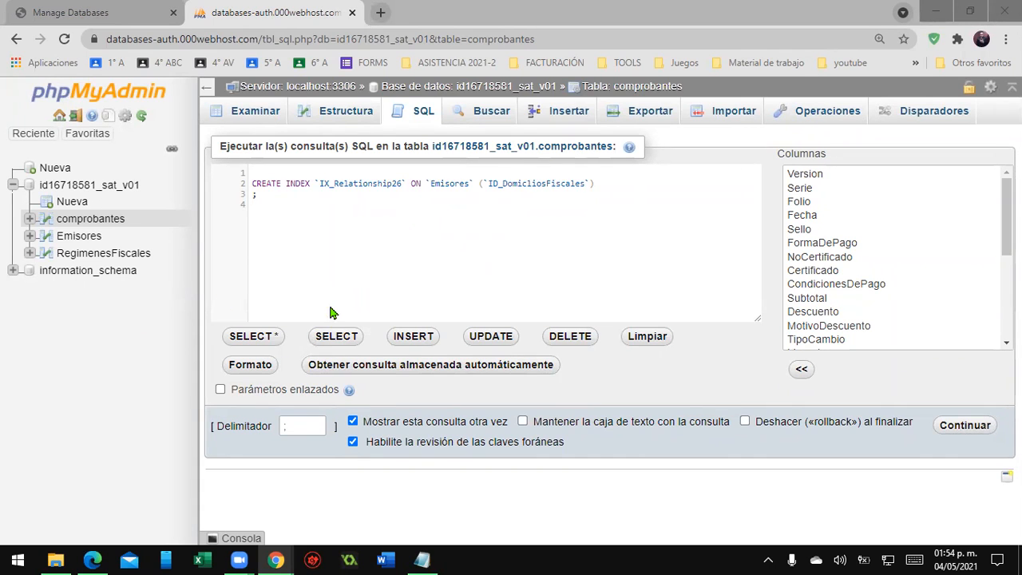
- Review the index's table and column names, then run the IX_Relationship26 CREATE INDEX query on Emisores
double_click(452, 183)
double_click(531, 183)
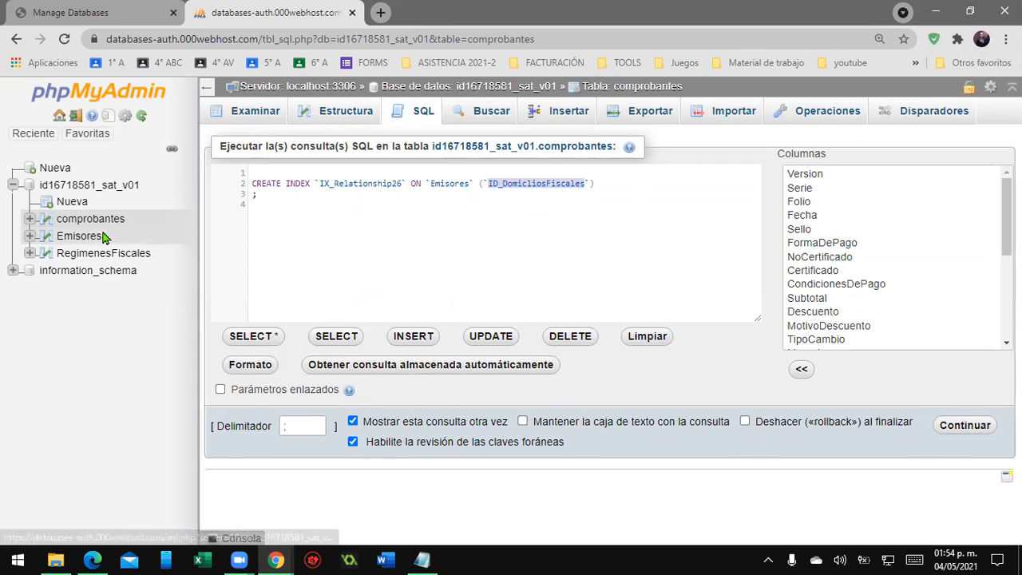
left_click(373, 196)
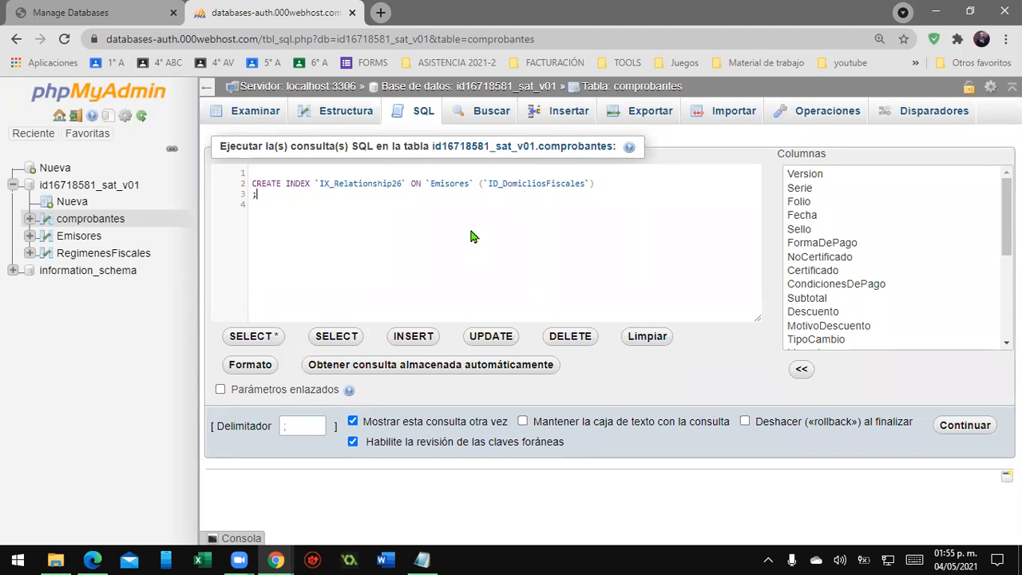
double_click(451, 184)
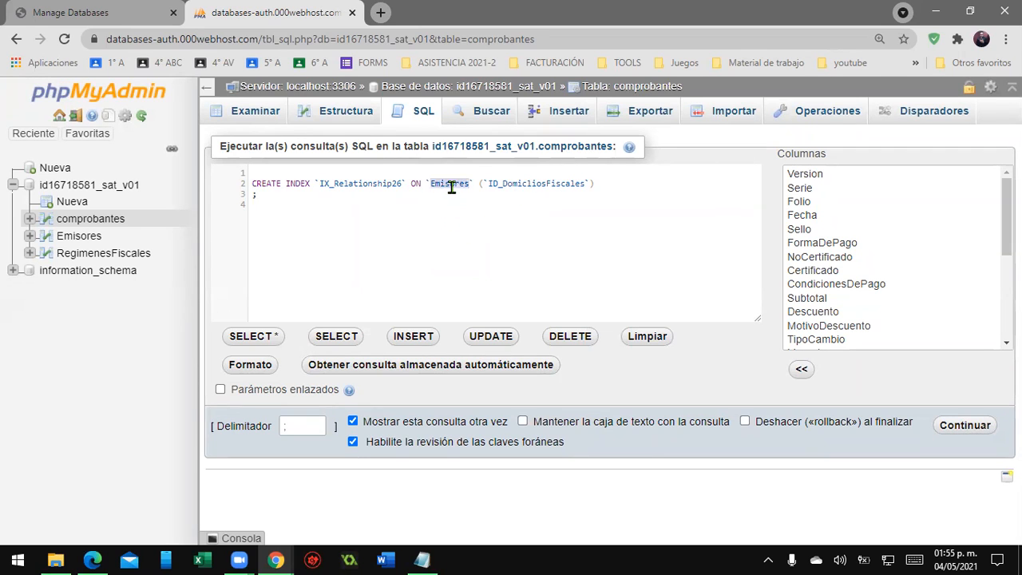
double_click(541, 183)
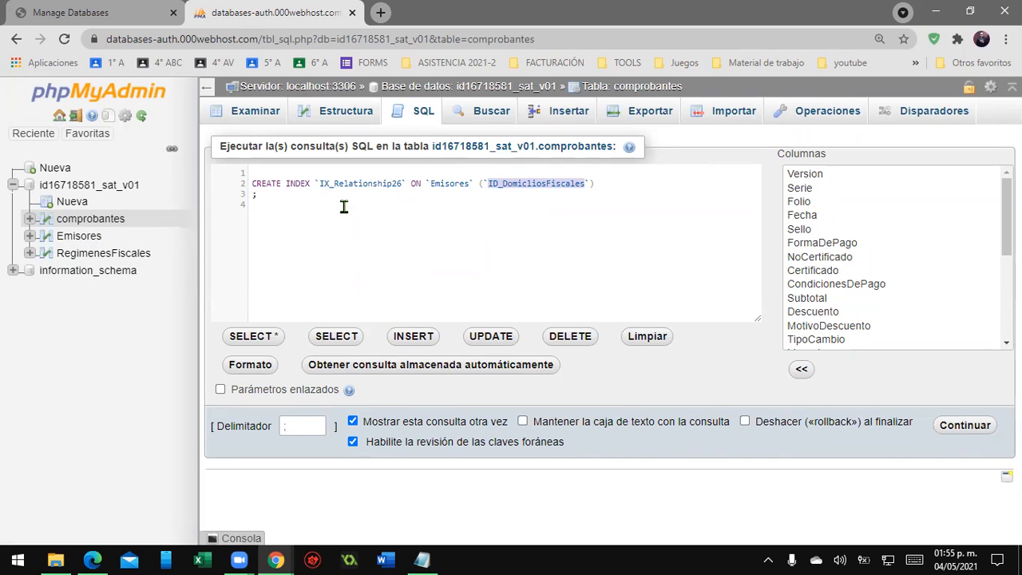
left_click(965, 430)
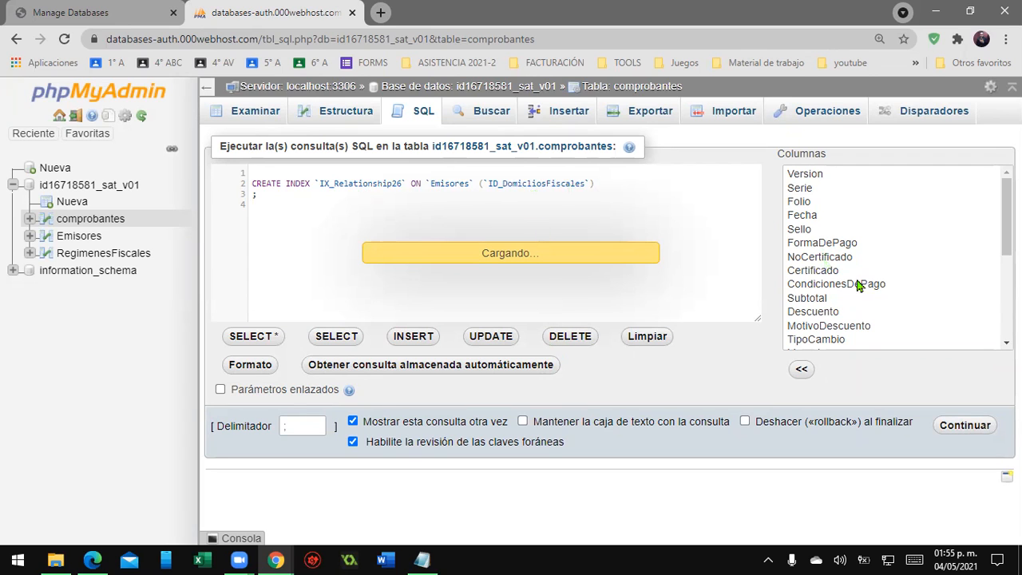
scroll(861, 287, "down", 3)
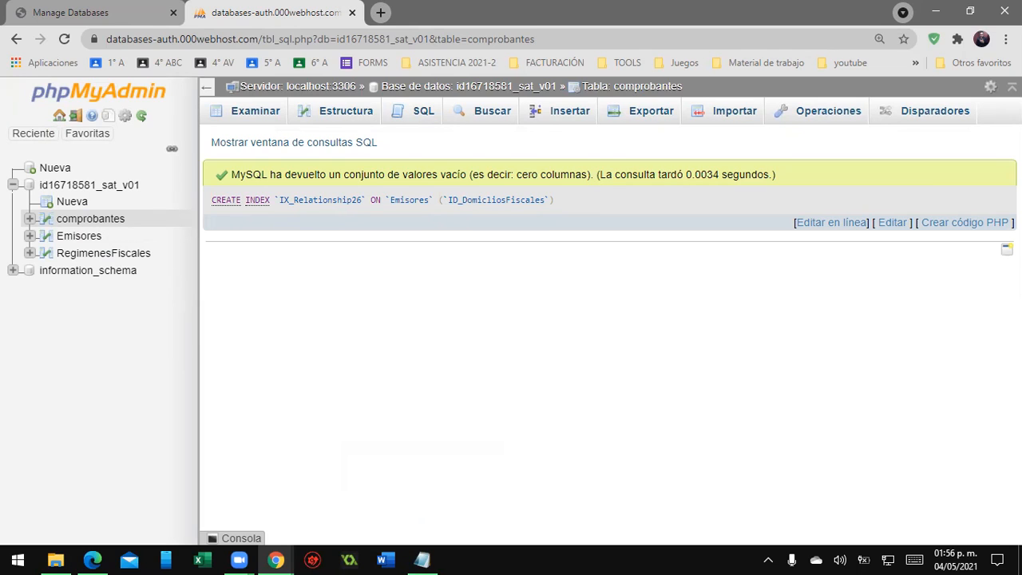
- Open a fresh SQL query box and replace its content with the pasted CREATE TABLE statement for DomiciliosFiscales
key("alt+Tab")
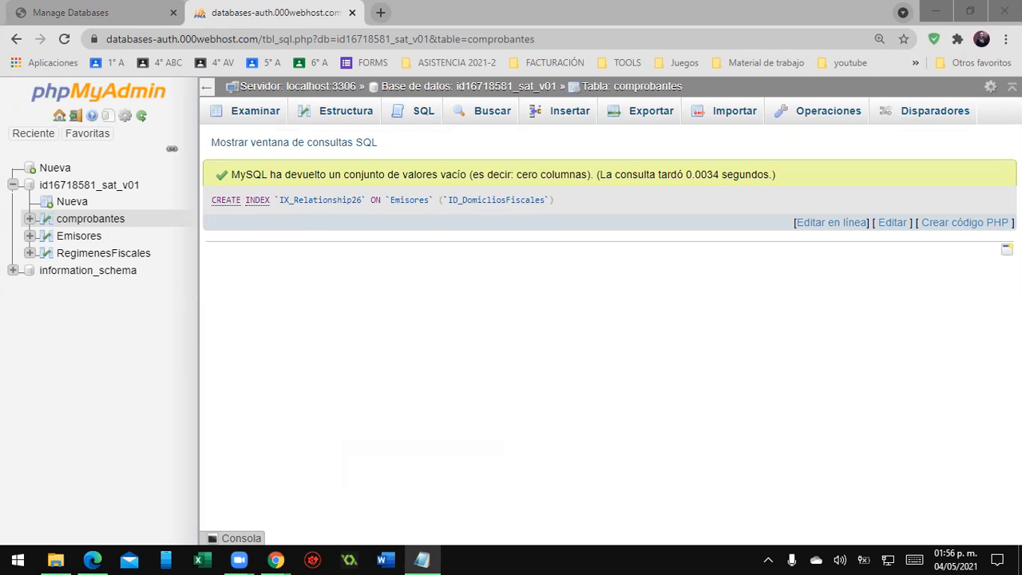
left_click(405, 128)
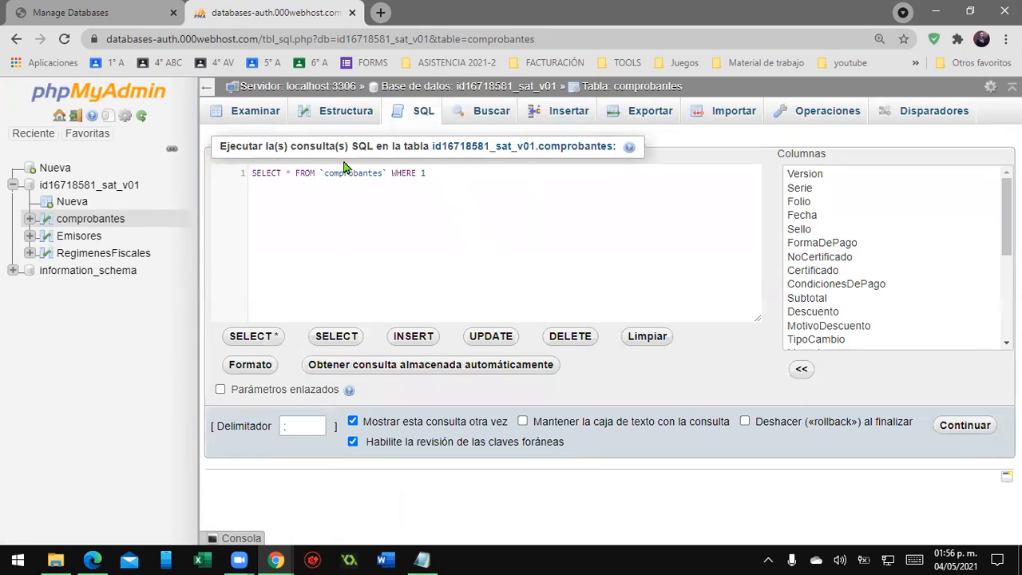
key("ctrl+a")
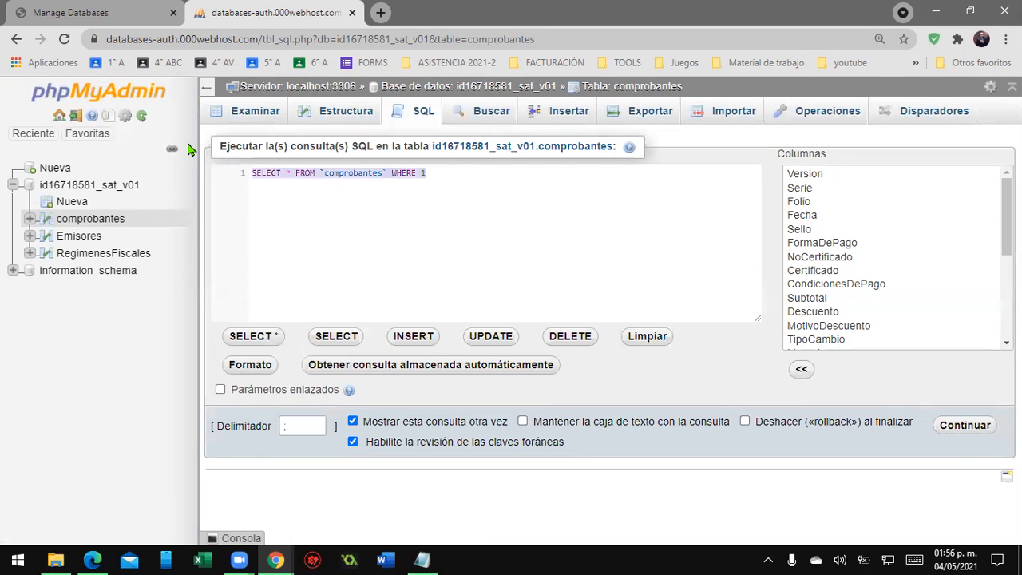
key("ctrl+v")
scroll(307, 211, "up", 2)
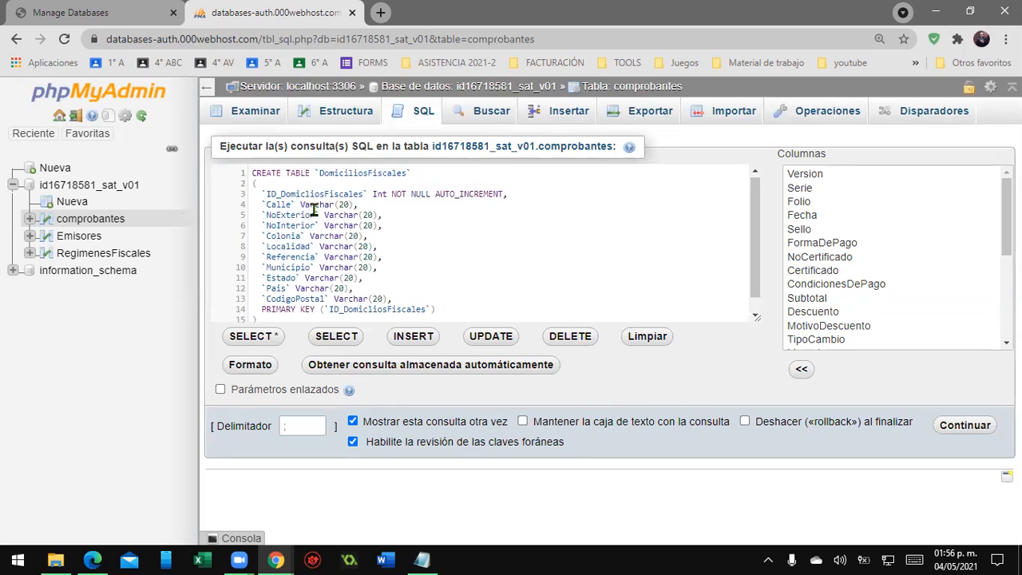
- Review the DomiciliosFiscales columns and run the query, dismissing the connection error notification and retrying
double_click(371, 174)
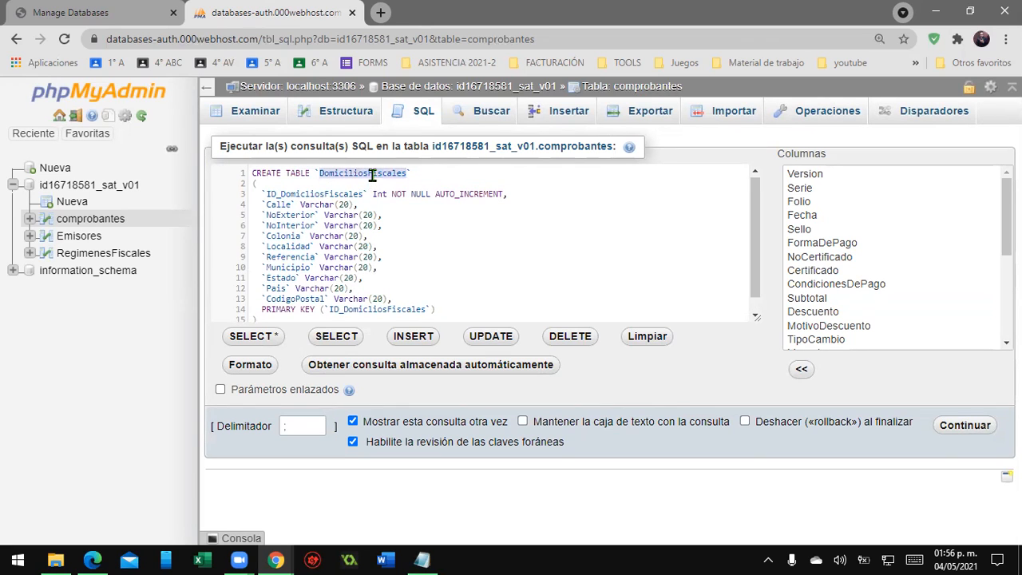
left_click_drag(266, 194, 438, 308)
left_click(506, 260)
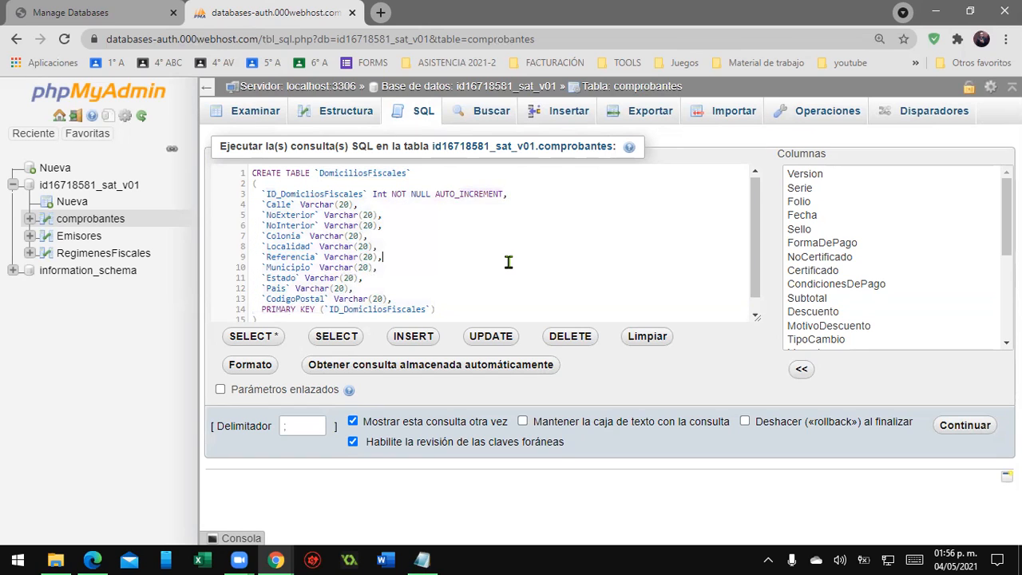
scroll(506, 260, "down", 1)
left_click(277, 307)
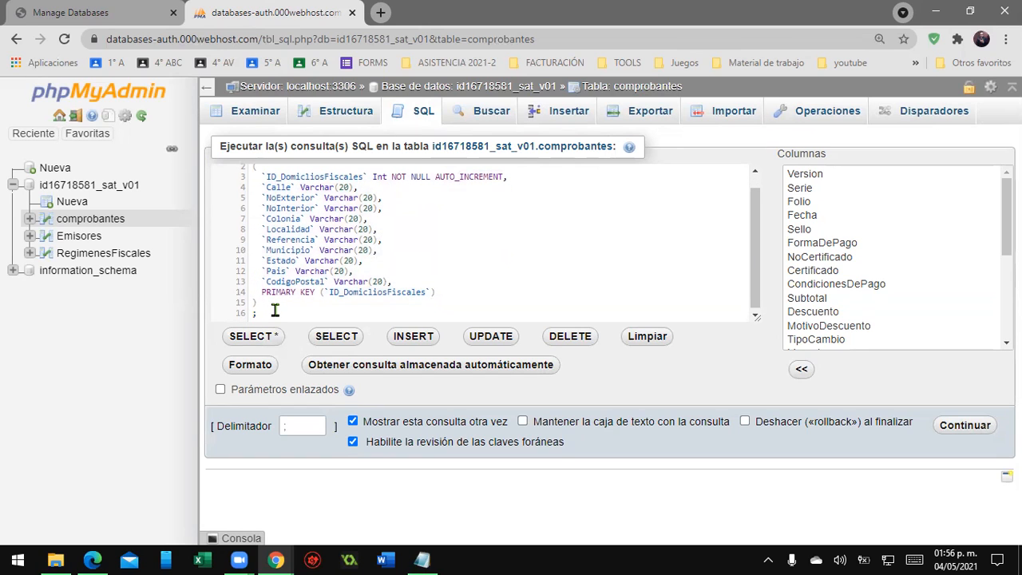
left_click(254, 314)
left_click(944, 429)
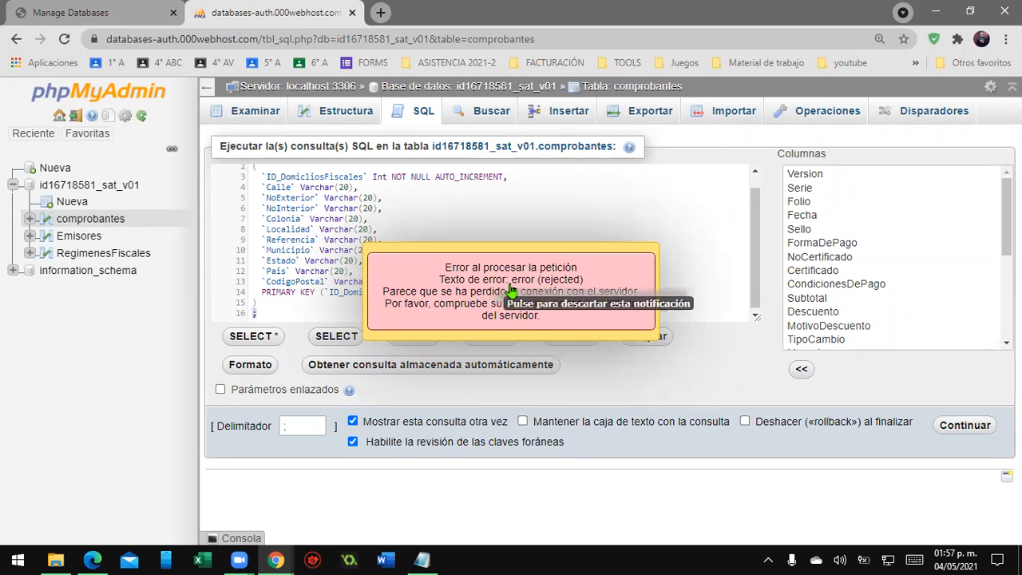
left_click(571, 313)
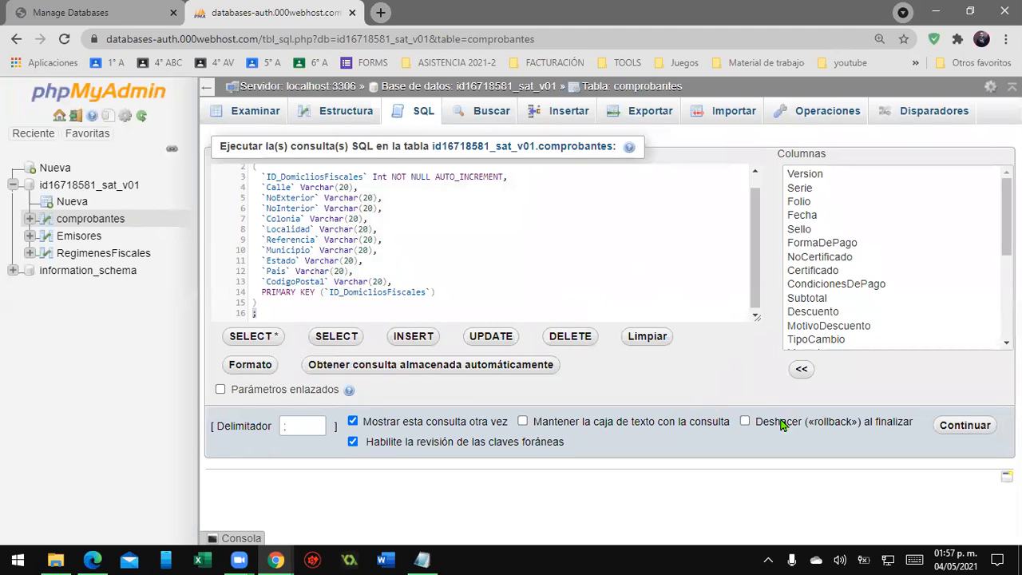
left_click(965, 426)
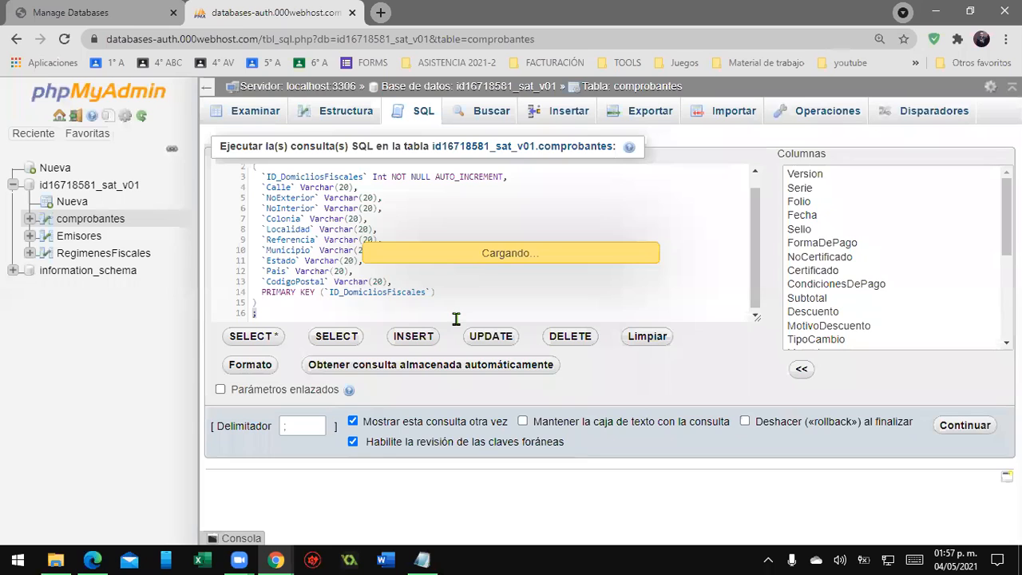
- Examine the returned error message and the database's list of tables
scroll(359, 368, "down", 2)
scroll(397, 407, "down", 2)
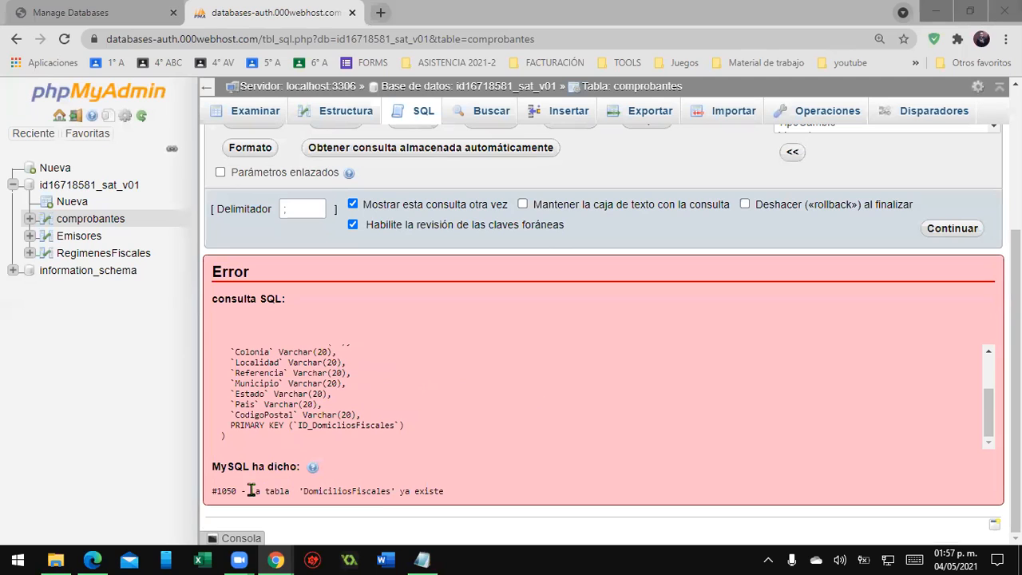
left_click_drag(255, 490, 322, 490)
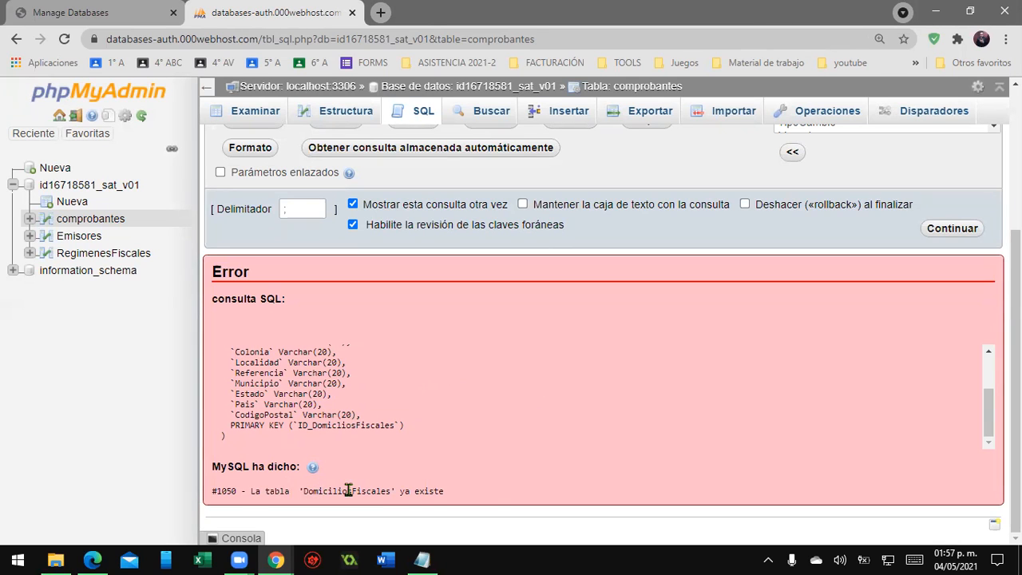
double_click(348, 490)
triple_click(418, 490)
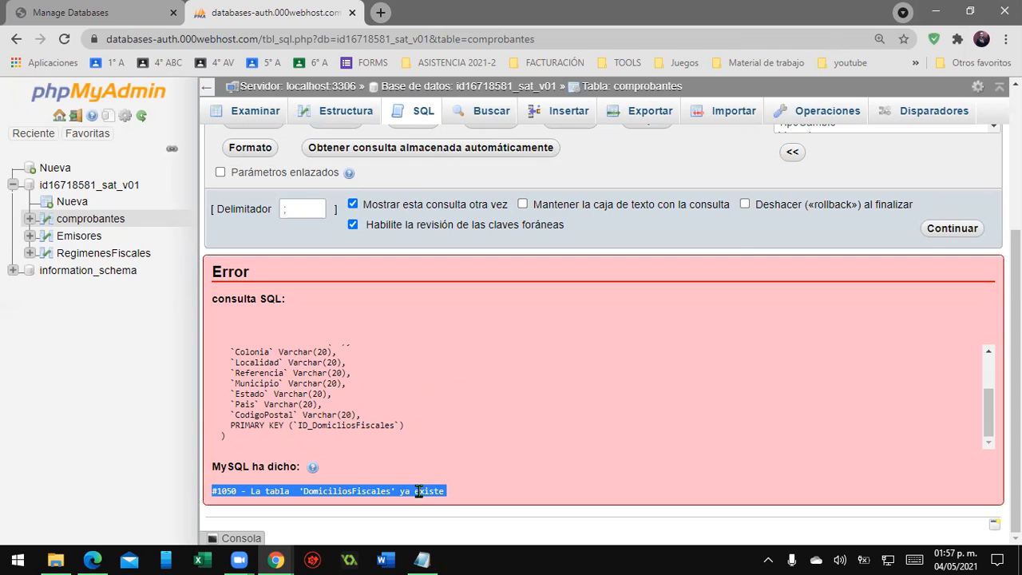
left_click(77, 185)
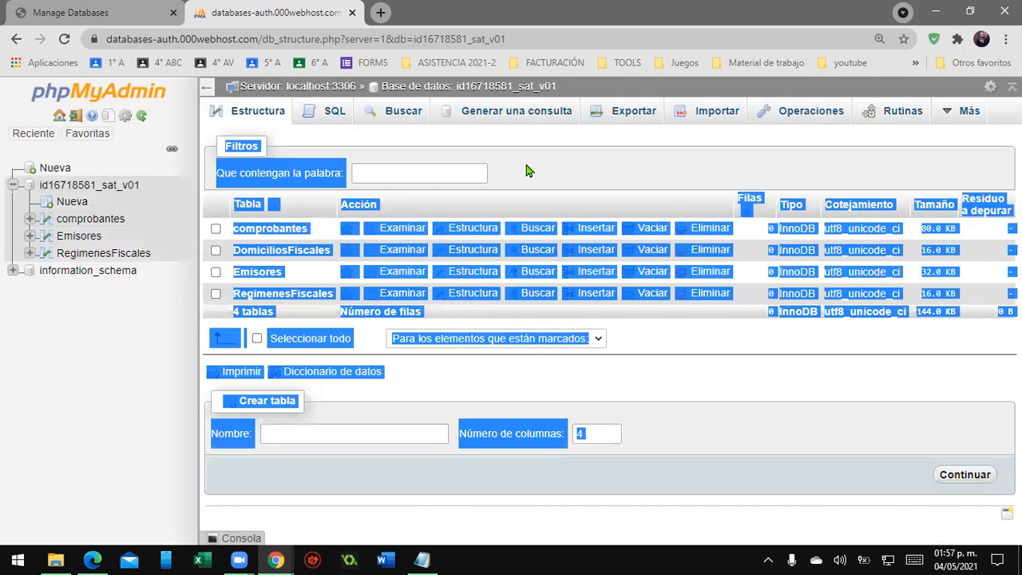
left_click(302, 276)
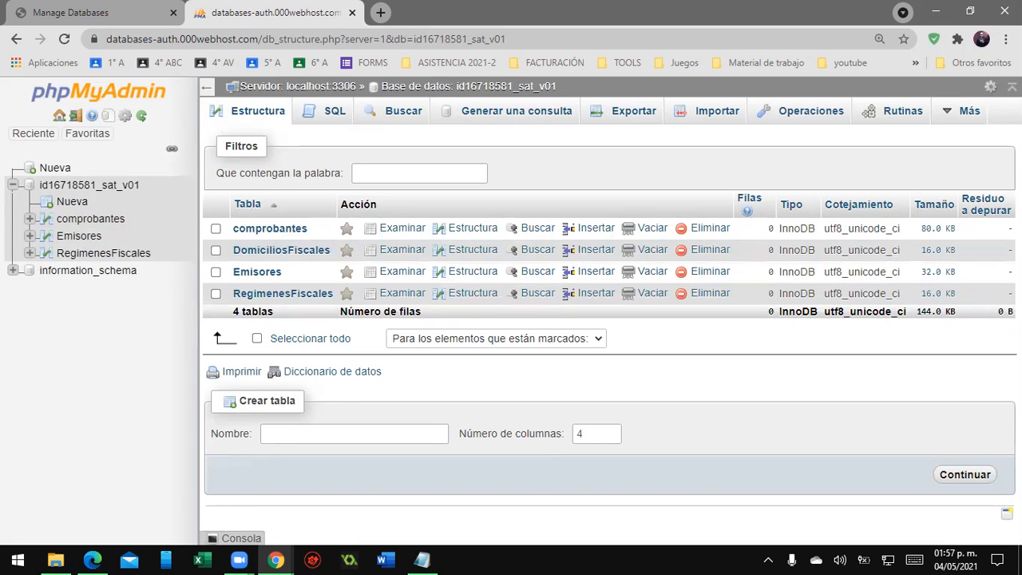
- Run a CREATE INDEX IX_Relationship27 query on the RegimenesFiscales table's ID_Emisores column from a fresh SQL box
key("alt+Tab")
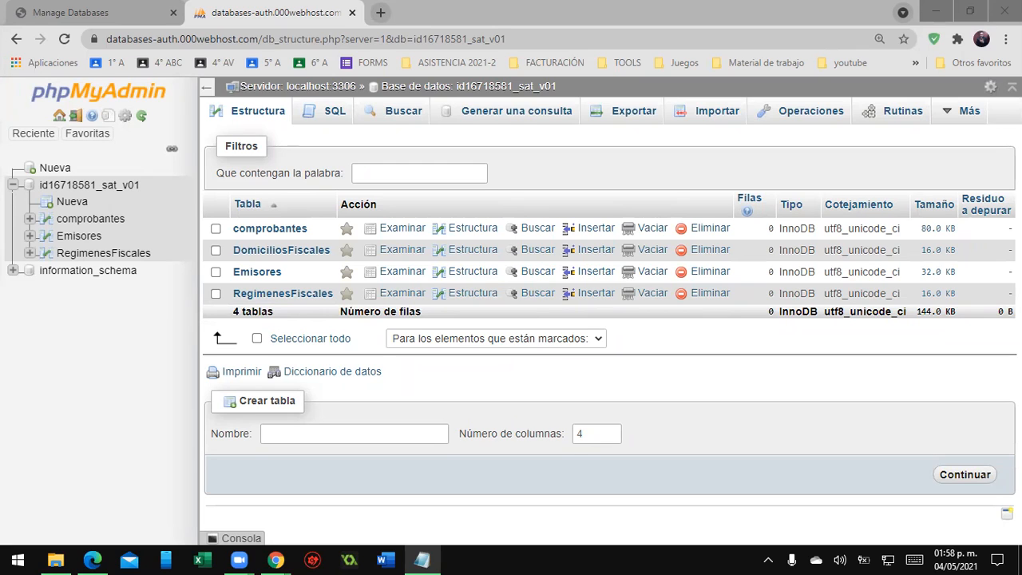
left_click(349, 109)
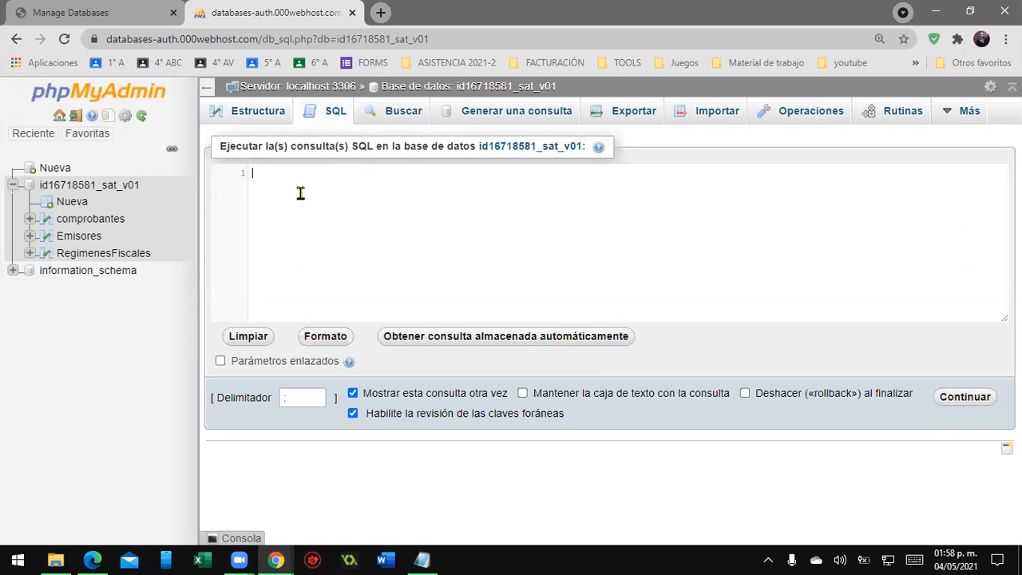
type("CREATE INDEX `IX_Relationship27` ON `RegimenesFiscales` (`ID_Emisores`) ;")
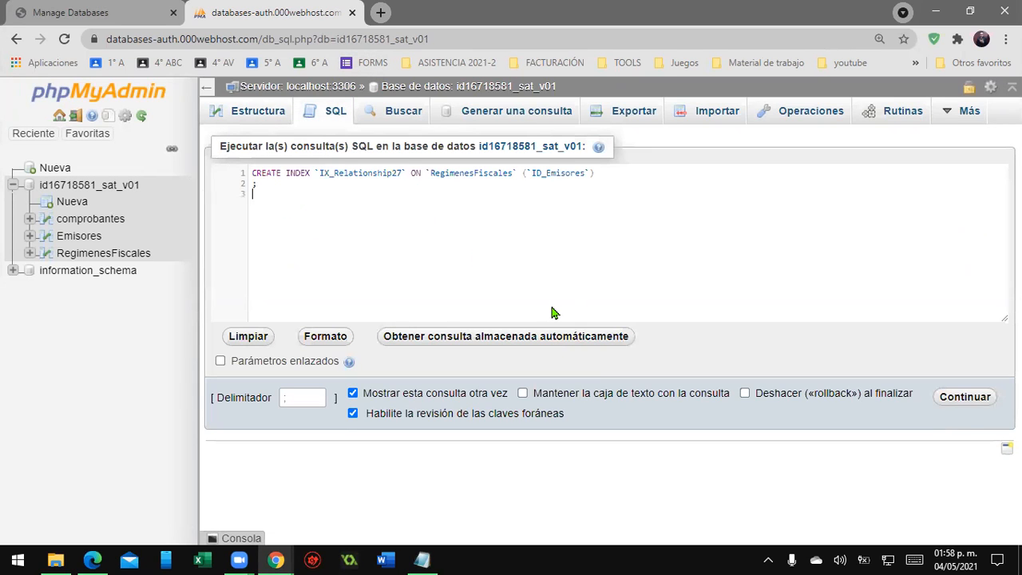
left_click(964, 396)
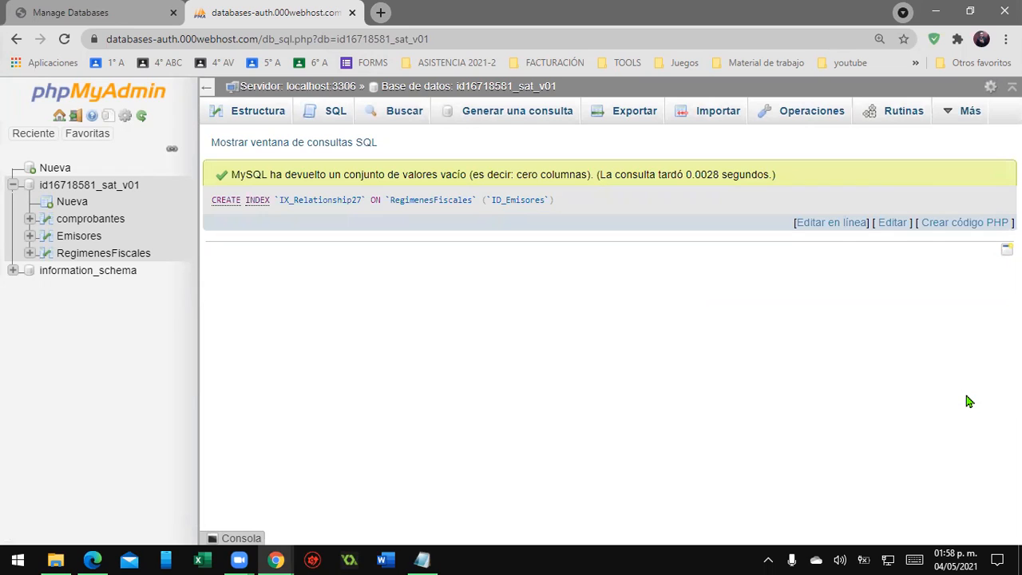
- Paste and run the IX_Relationship27 CREATE INDEX query once more in a new SQL box
left_click(338, 112)
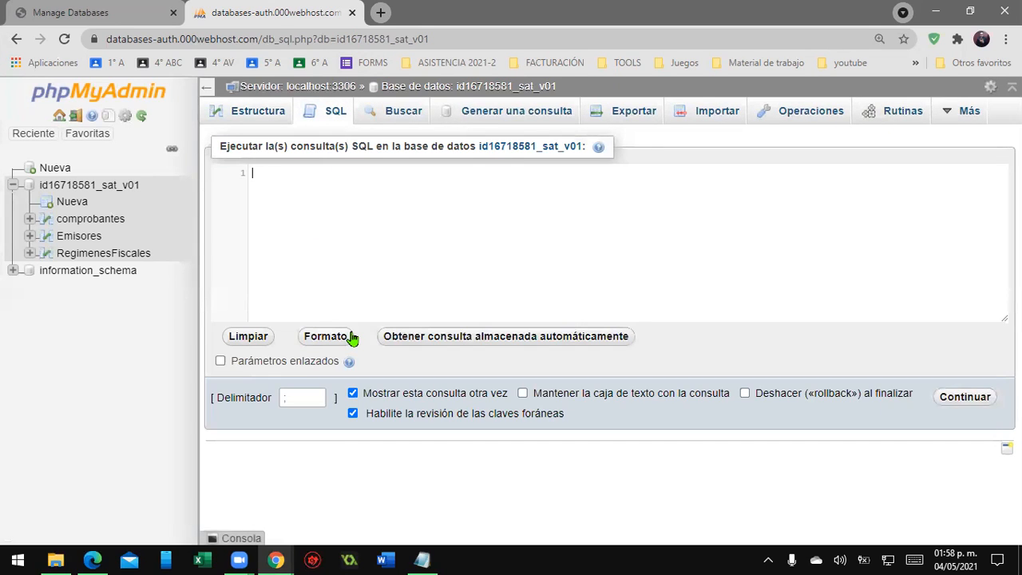
type("CREATE INDEX `IX_Relationship27` ON `RegimenesFiscales` (`ID_Emisores`) ;")
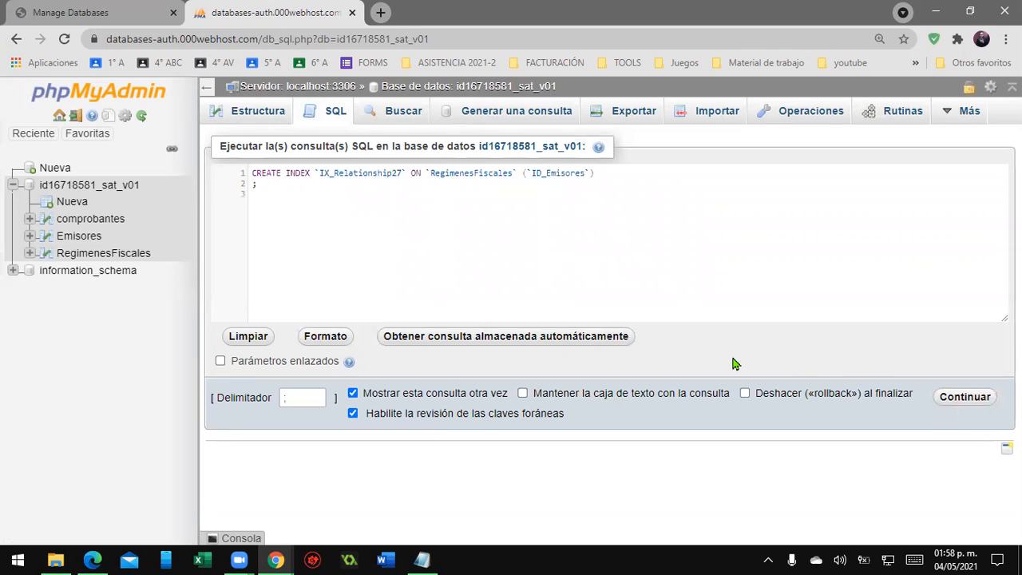
left_click(964, 396)
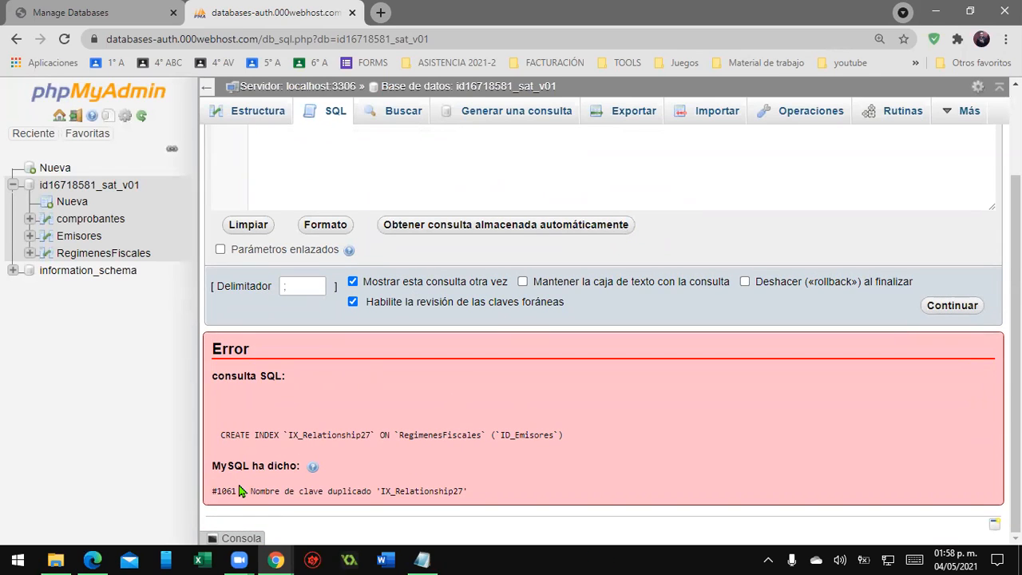
- Examine the error message returned for the repeated index query
left_click_drag(240, 490, 211, 490)
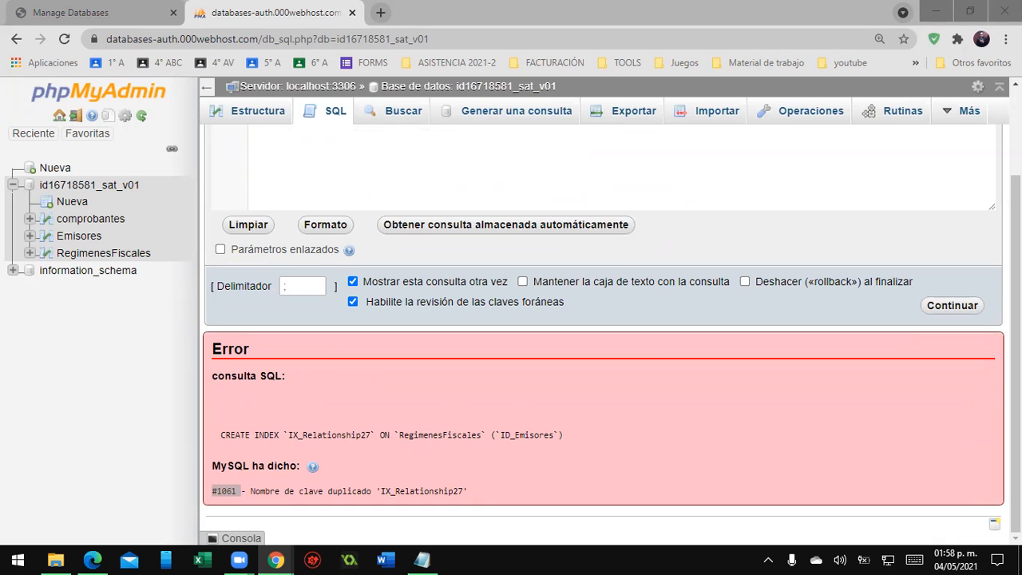
key("alt+Tab")
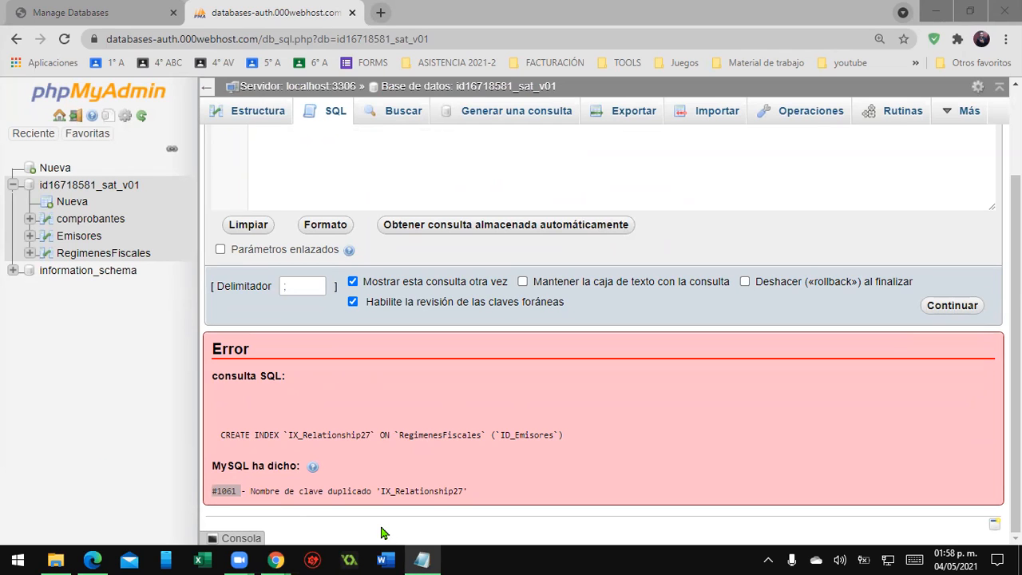
left_click_drag(251, 490, 372, 492)
left_click_drag(454, 506, 365, 490)
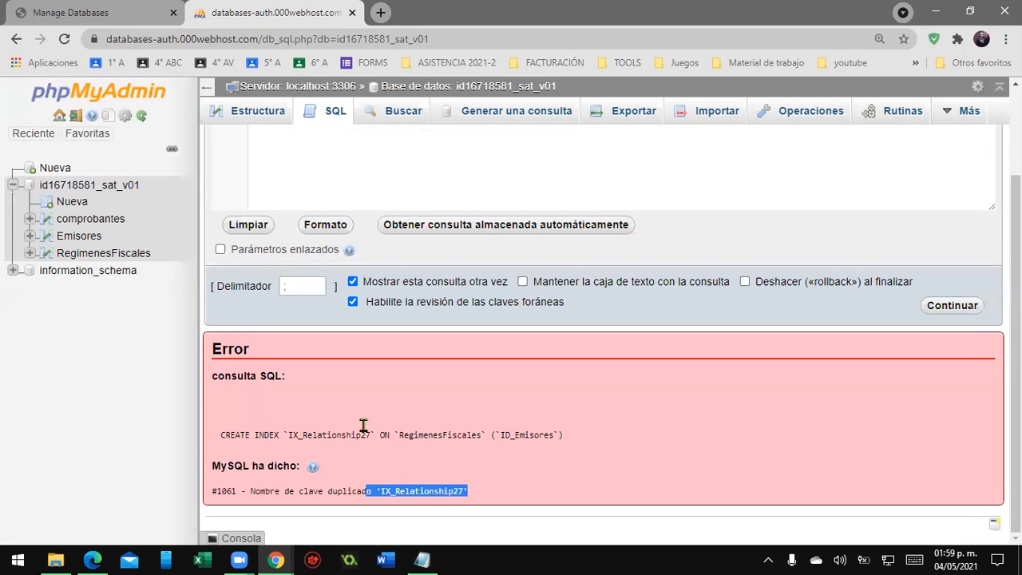
- Clear the SQL box, then paste and run the CREATE TABLE ExpedidosEnDomicilios script
scroll(511, 344, "up", 2)
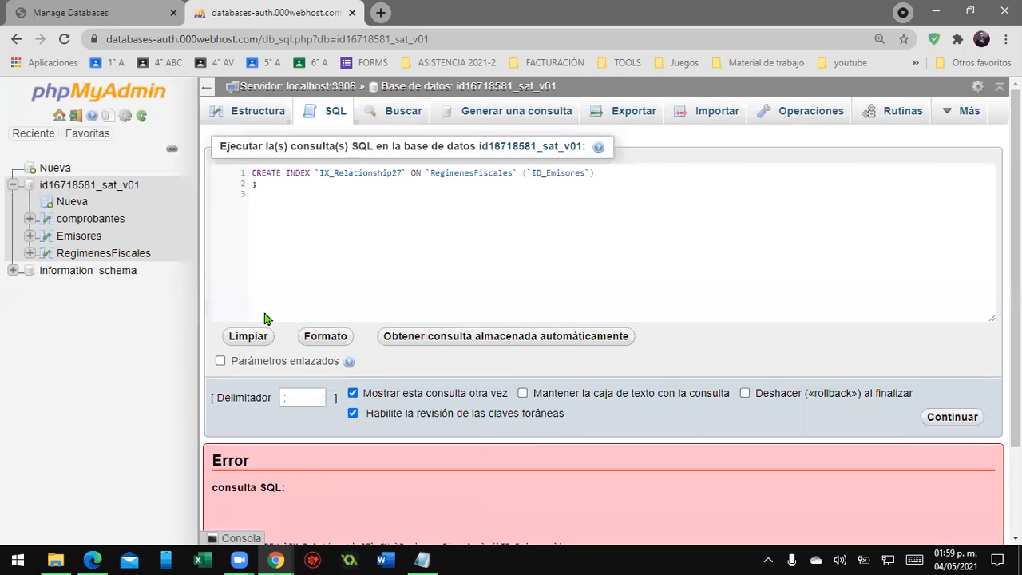
left_click_drag(463, 200, 204, 160)
key("Delete")
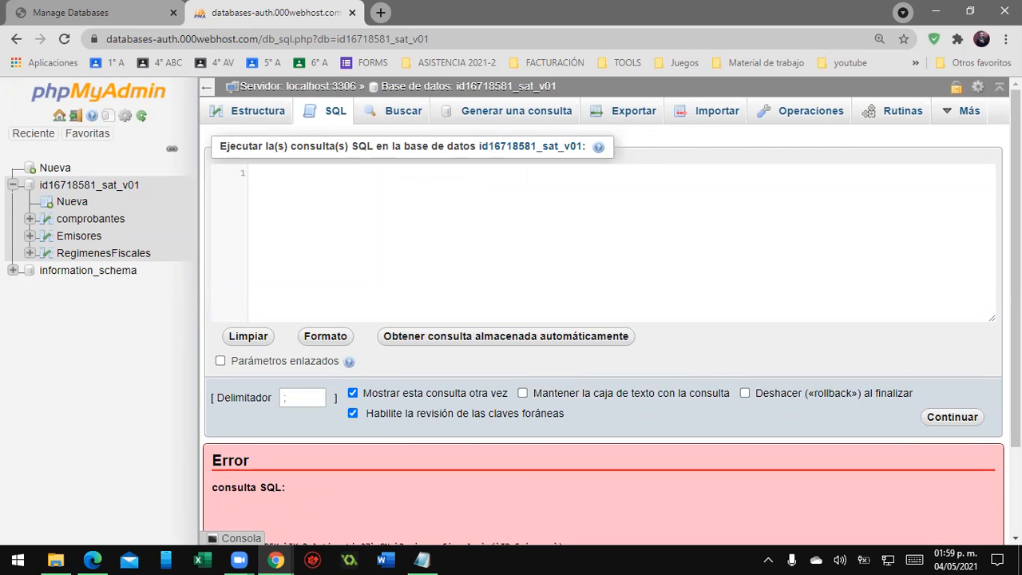
key("alt+Tab")
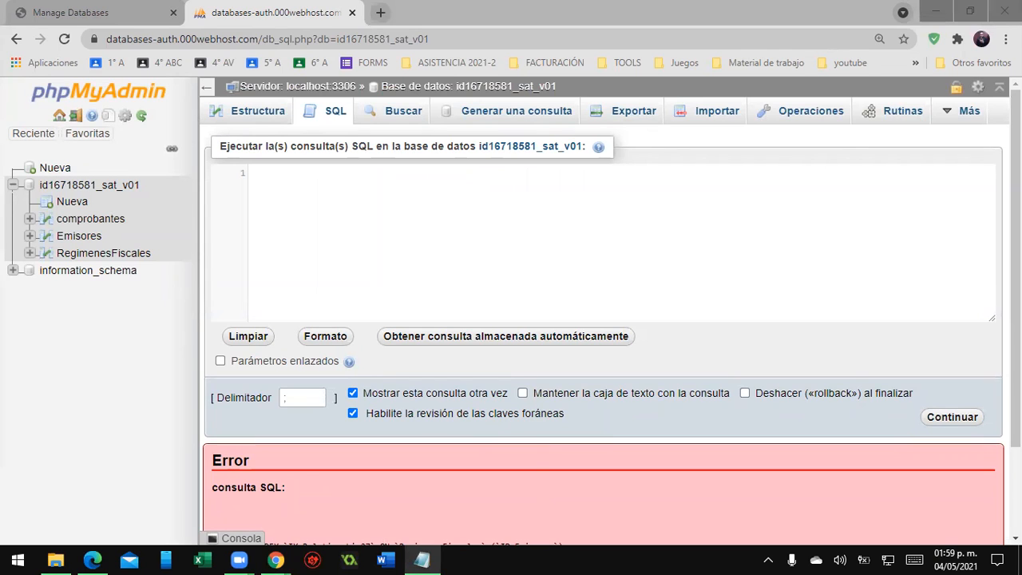
left_click(372, 200)
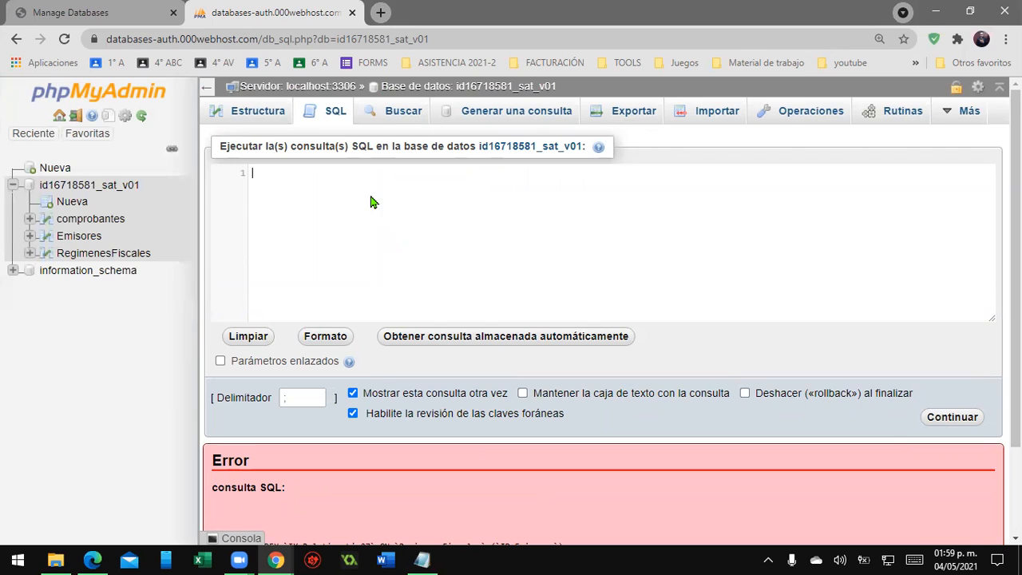
key("ctrl+v")
key("alt+Tab")
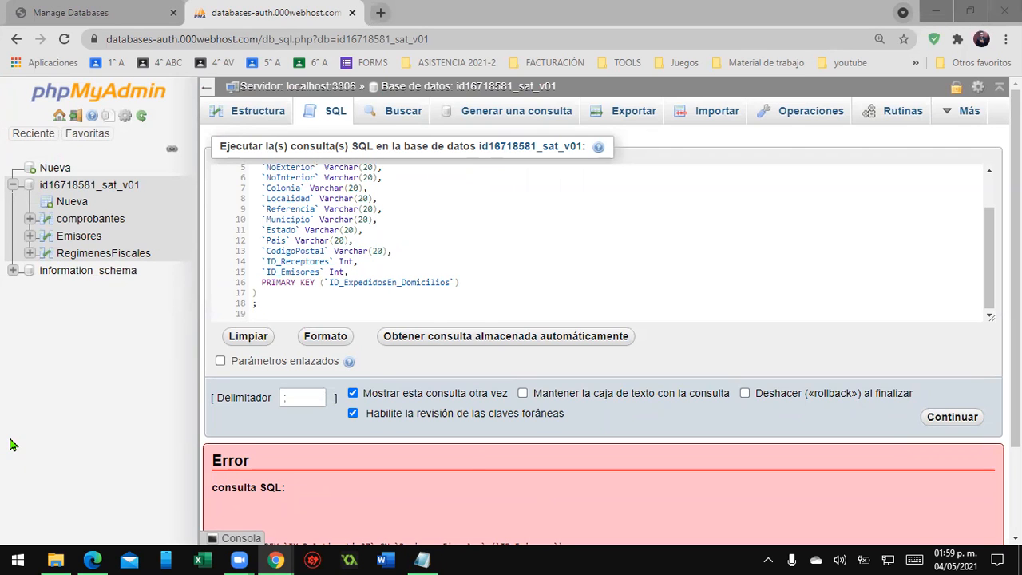
left_click(946, 421)
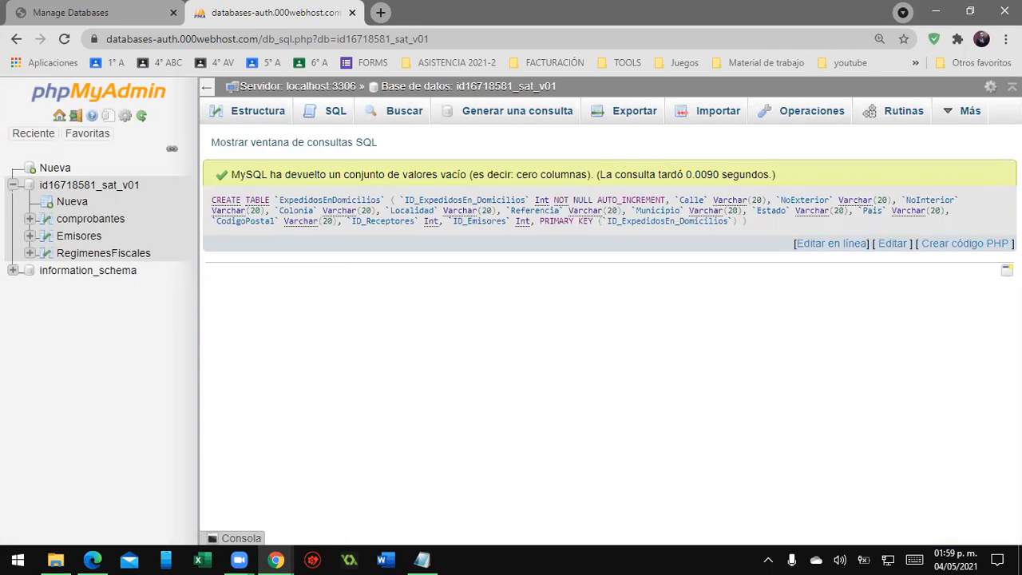
- Paste and run the CREATE INDEX IX_Relationship17 and IX_Relationship25 queries on ExpedidosEnDomicilios' ID_Receptores and ID_Emisores columns
key("alt+Tab")
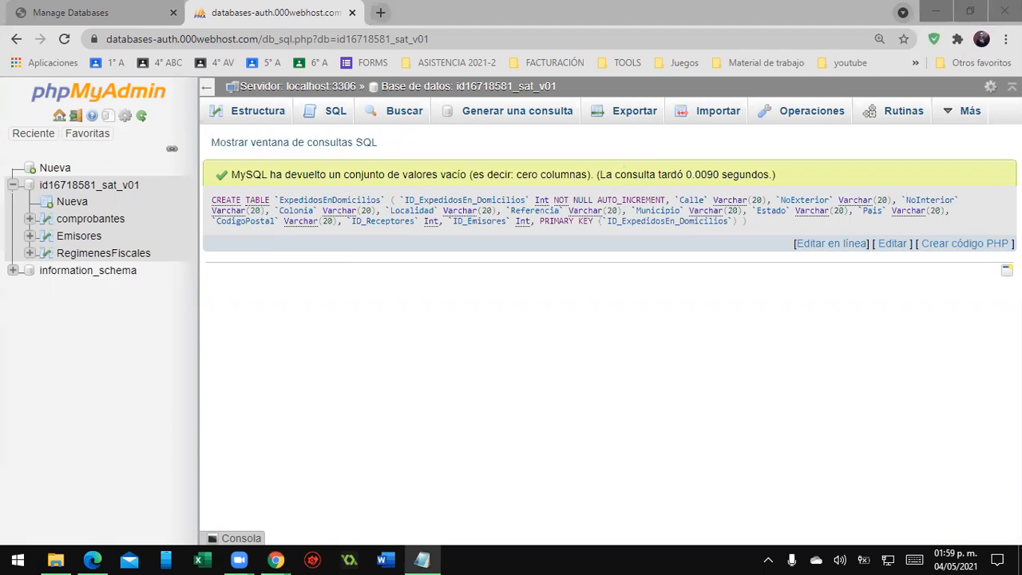
left_click(338, 114)
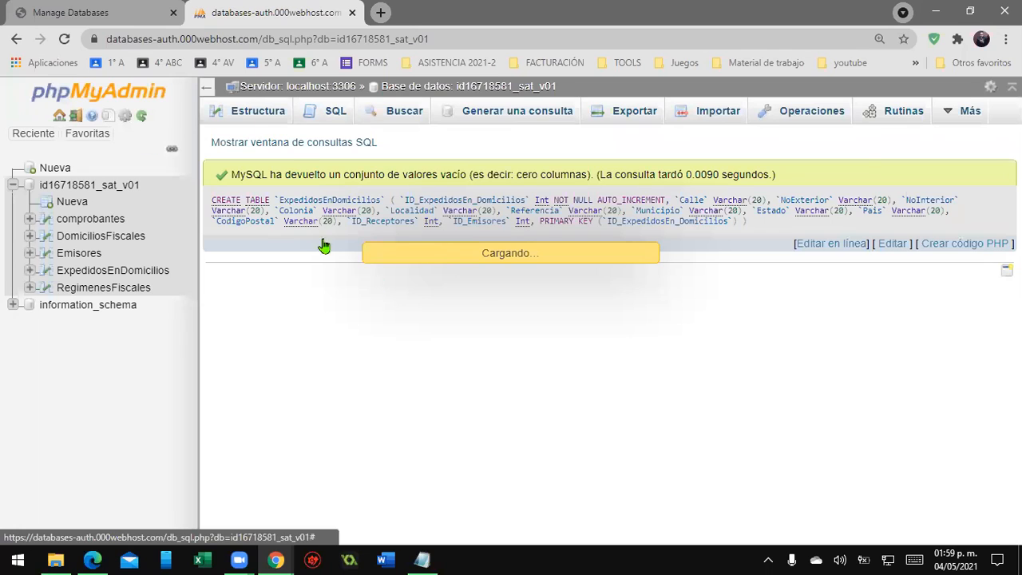
type("CREATE INDEX `IX_Relationship17` ON `ExpedidosEnDomicilios` (`ID_Receptores`) ;  CREATE INDEX `IX_Relationship25` ON `ExpedidosEnDomicilios` (`ID_Emisores`) ;")
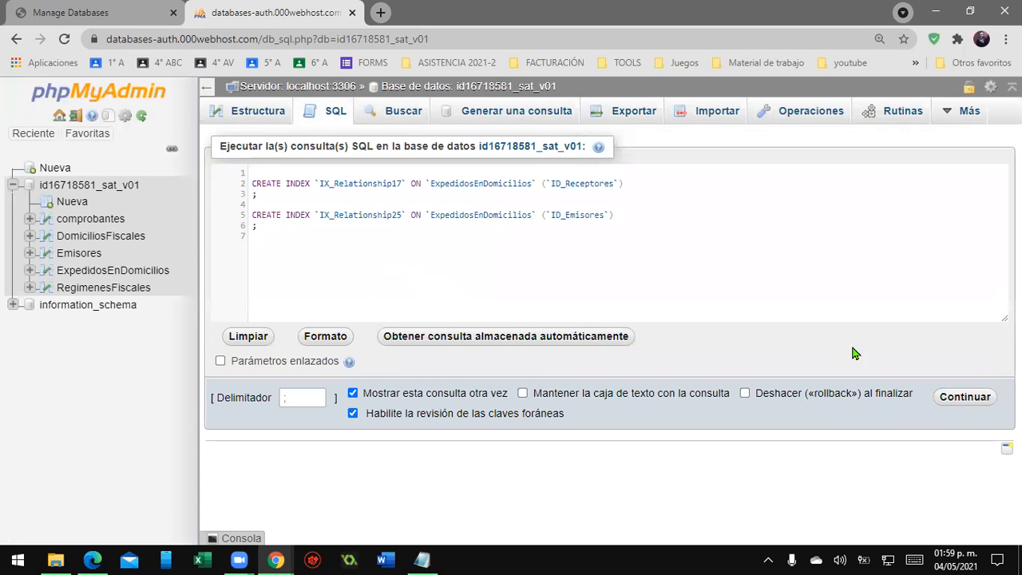
left_click(975, 405)
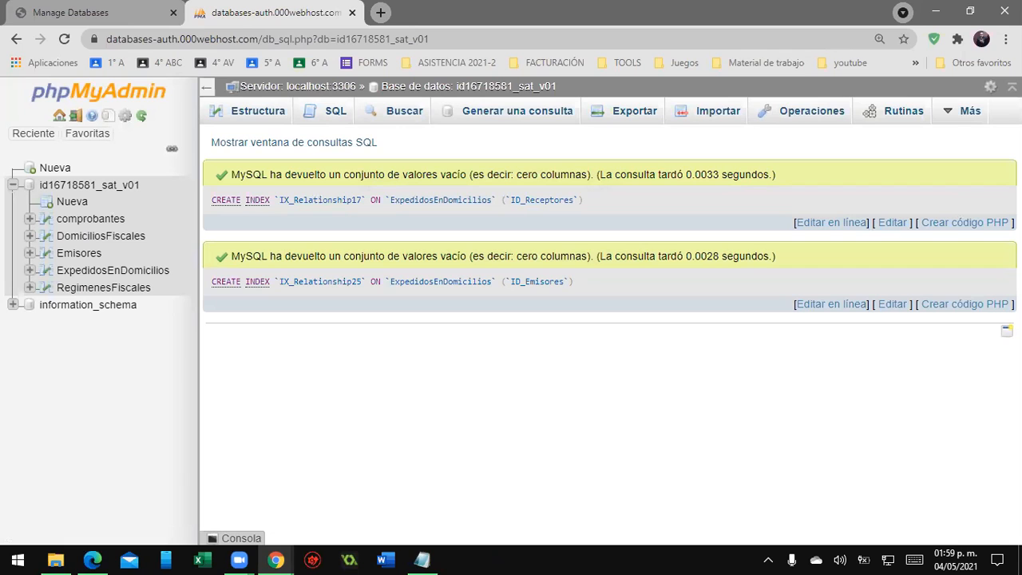
- Paste and run the CREATE TABLE Receptores script with ID_Receptores, Rfc and Nombre columns in a new SQL box
left_click(421, 559)
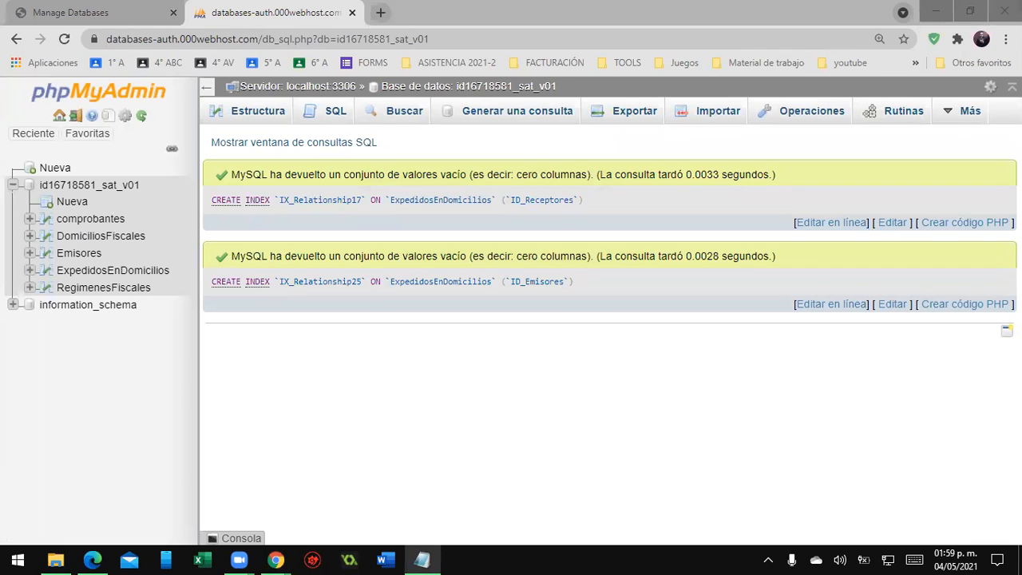
left_click(303, 110)
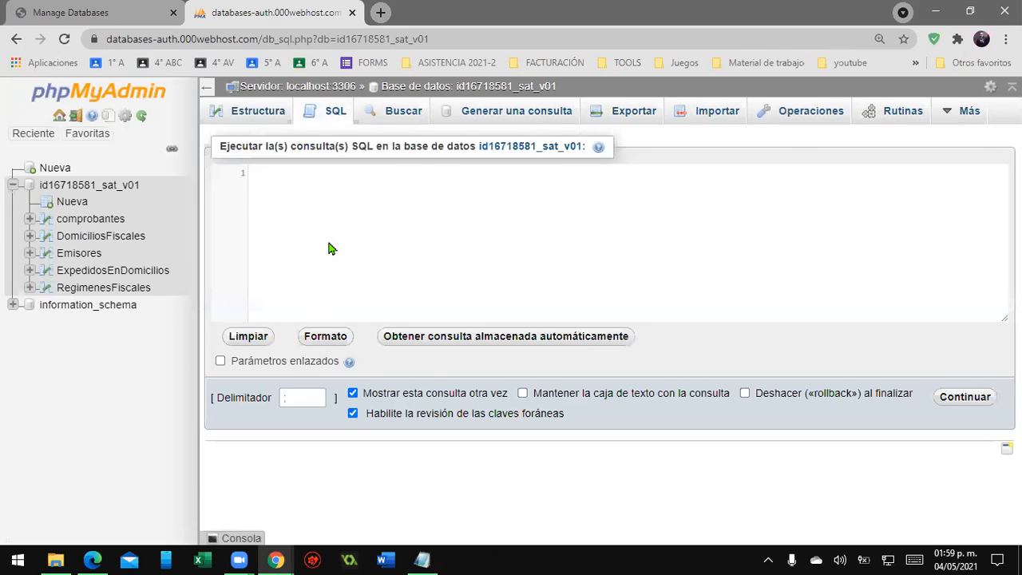
type("CREATE TABLE `Receptores` (   `ID_Receptores` Int NOT NULL AUTO_INCREMENT,   `Rfc` Varchar(20),   `Nombre` Varchar(25) NOT NULL,   PRIMARY KEY (`ID_Receptores`) ) ;")
left_click(974, 396)
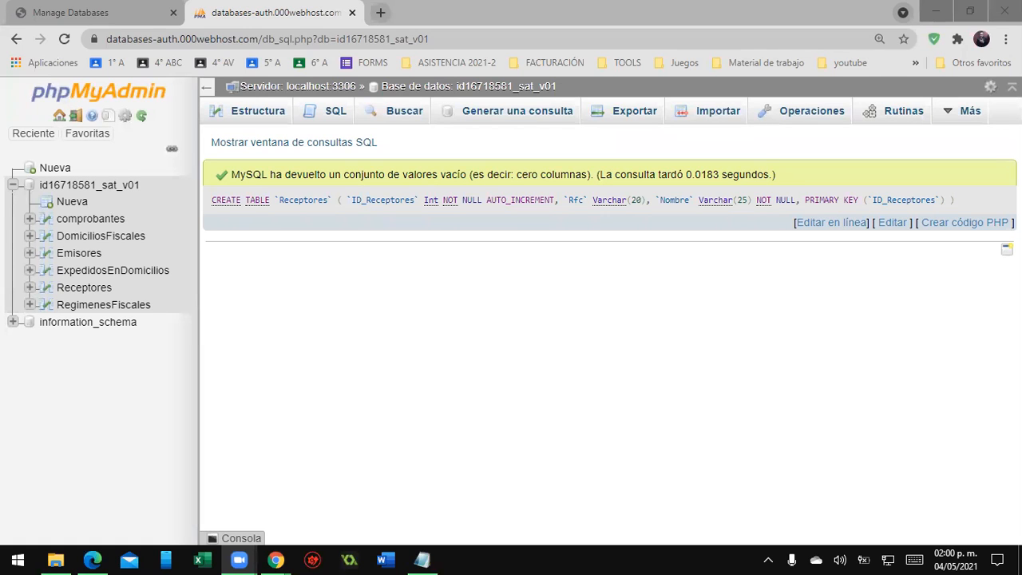
- Paste and run the CREATE TABLE Conceptos script in a fresh SQL box
left_click(329, 112)
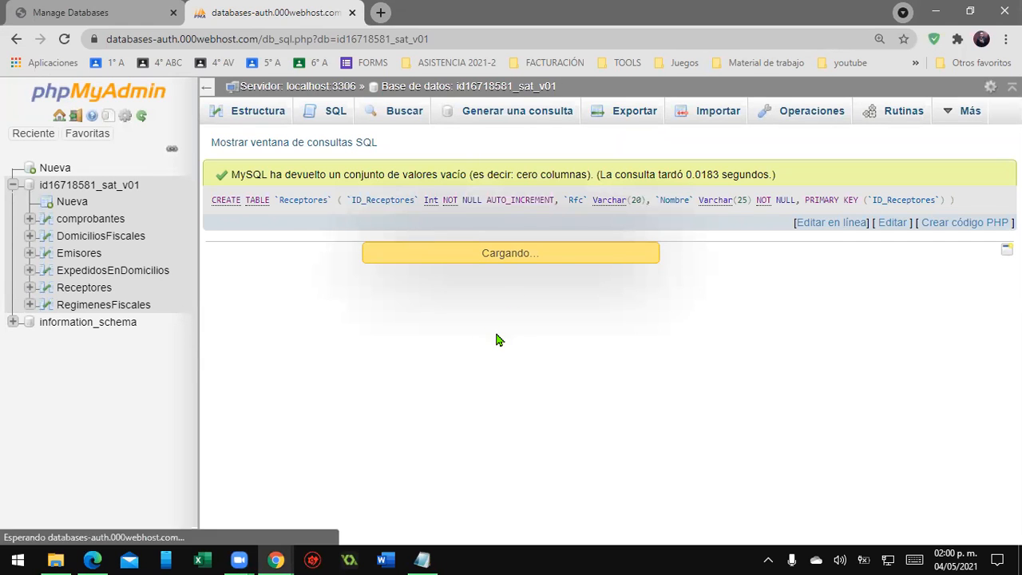
type("CREATE TABLE `Conceptos` (   `ID_Conceptos` Int NOT NULL AUTO_INCREMENT,   `Cantidad` Decimal(12,6) NOT NULL,   `Unidad` Varchar(25) NOT NULL,   `NoIdentificacion` Varchar(25) NOT NULL,   `Descripcion` Varchar(25) NOT NULL,   `ValorUnitario` Decimal(12,6),   `Importe` Decimal(12,6),   `Version` Varchar(20),   `Serie` Varchar(25),   PRIMARY KEY (`ID_Conceptos`) ) ;")
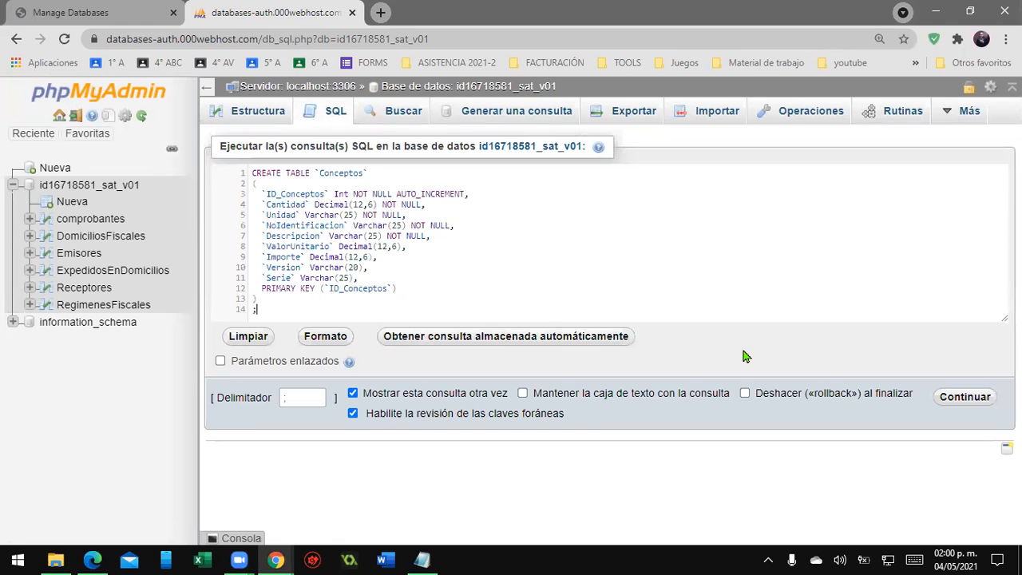
left_click(969, 396)
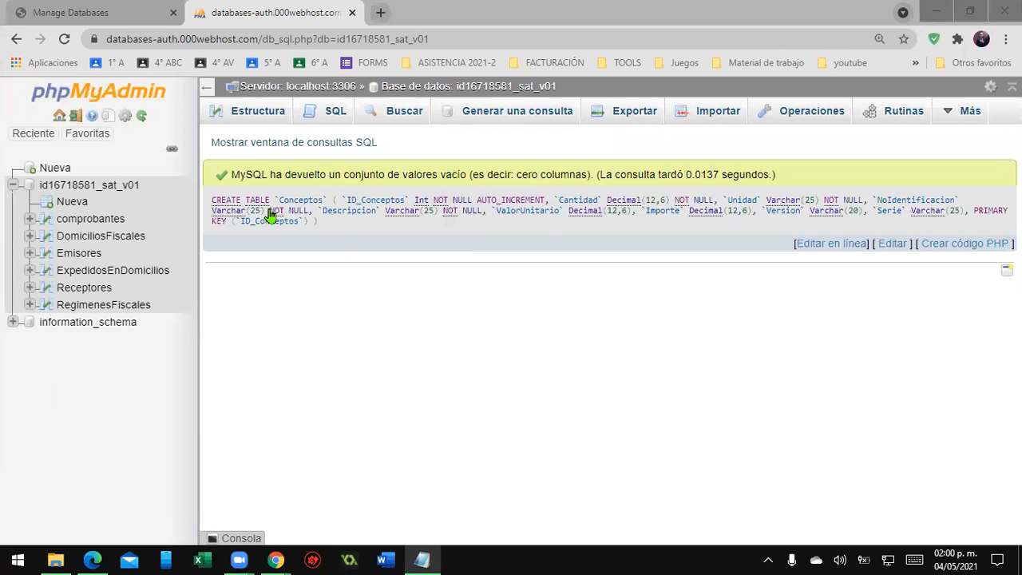
- Paste and run CREATE INDEX IX_Relationship8 on the Conceptos table's Version and Serie columns
left_click(333, 110)
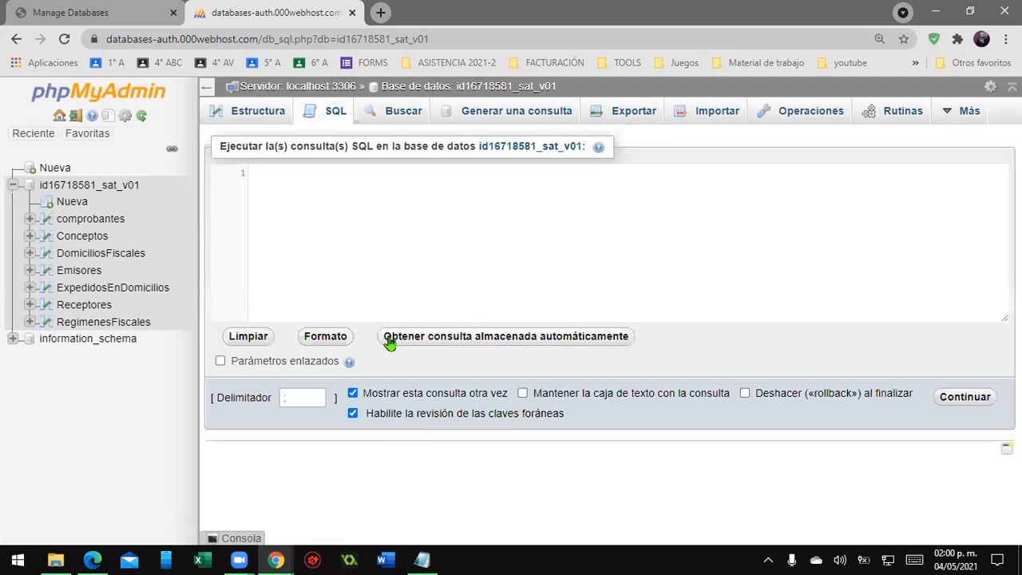
type("CREATE INDEX `IX_Relationship8` ON `Conceptos` (`Version`,`Serie`) ;")
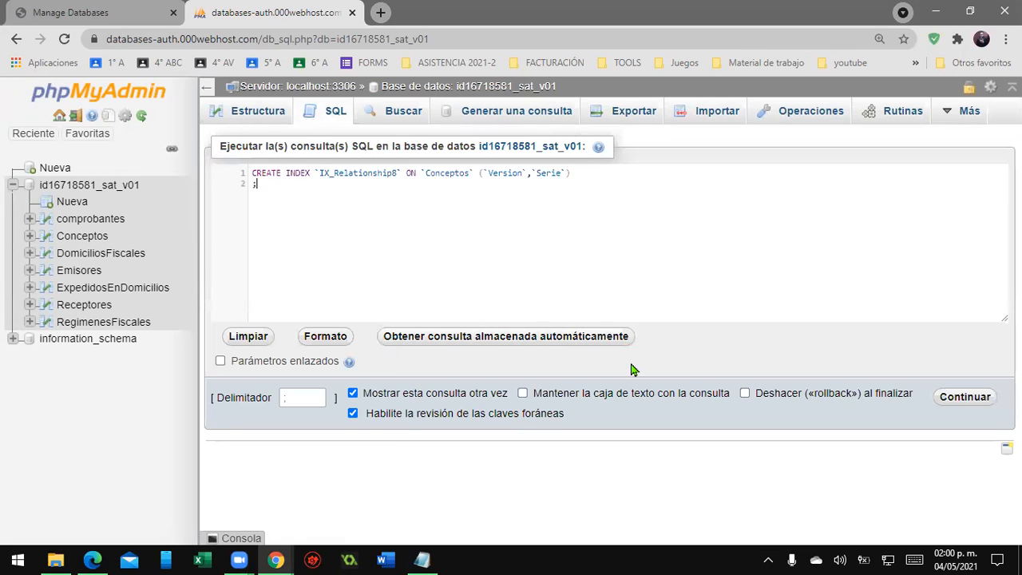
left_click(961, 399)
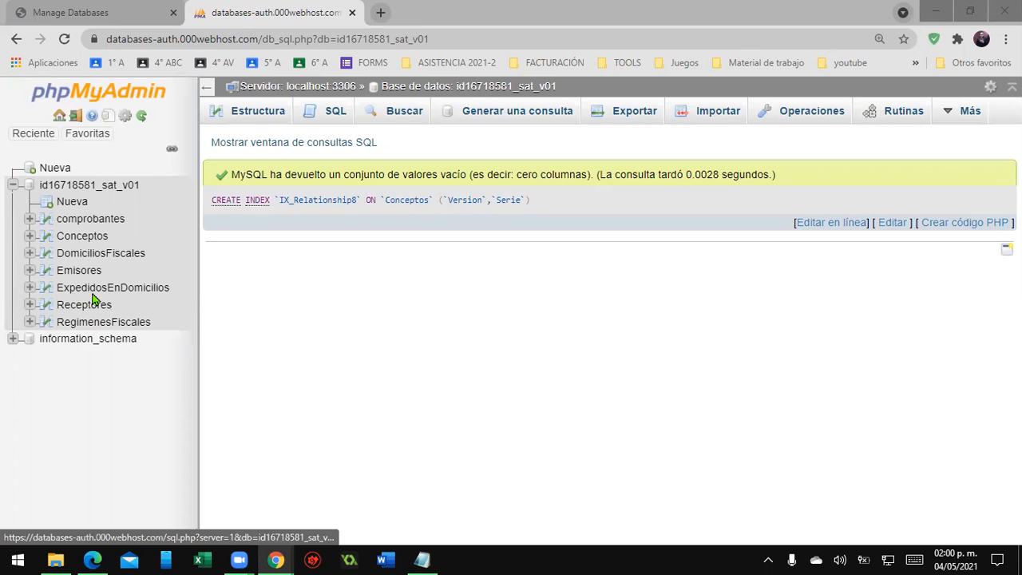
- Paste and run the CREATE TABLE Partes script in a new SQL box
left_click(88, 224)
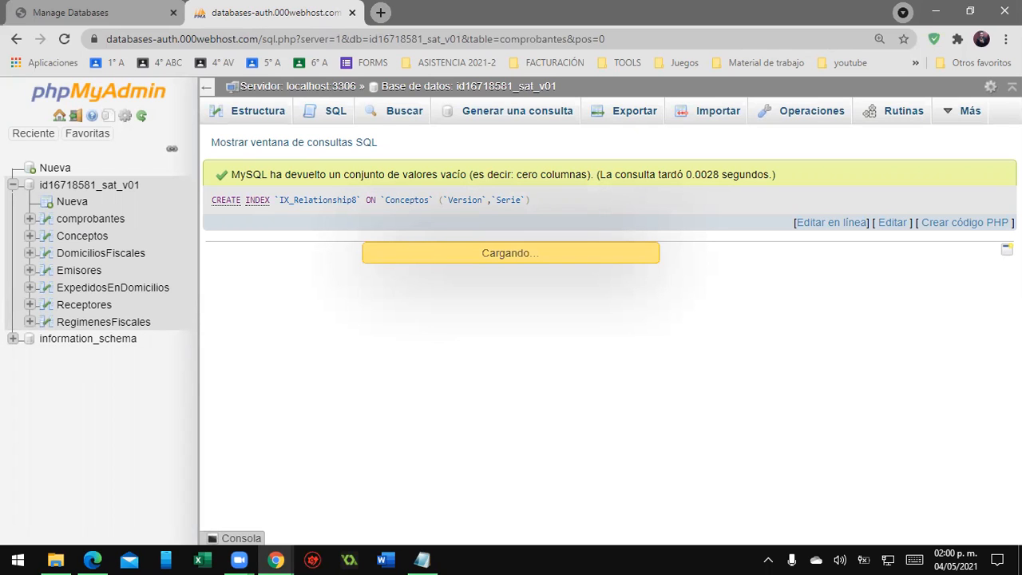
key("alt+Tab")
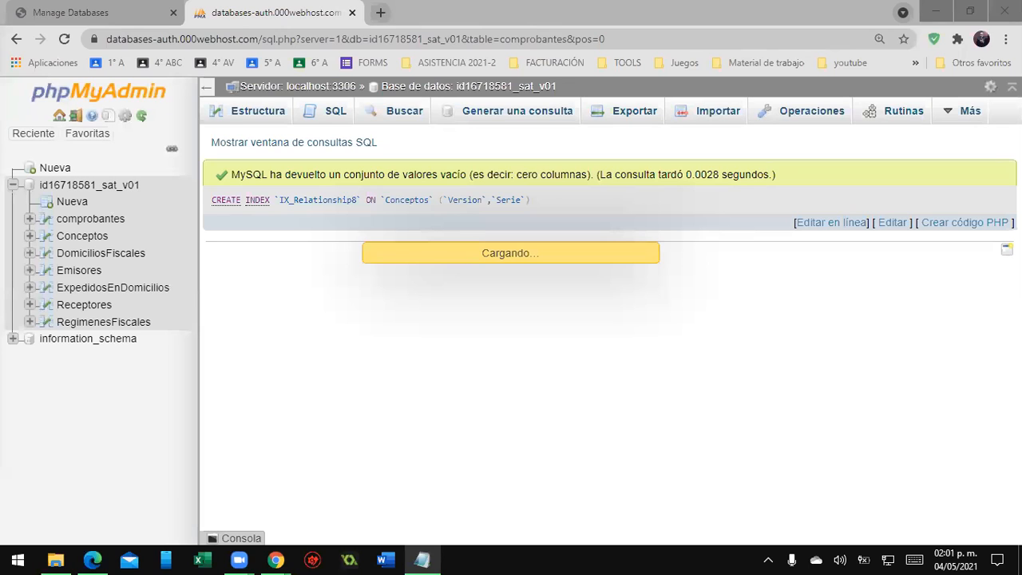
left_click(319, 117)
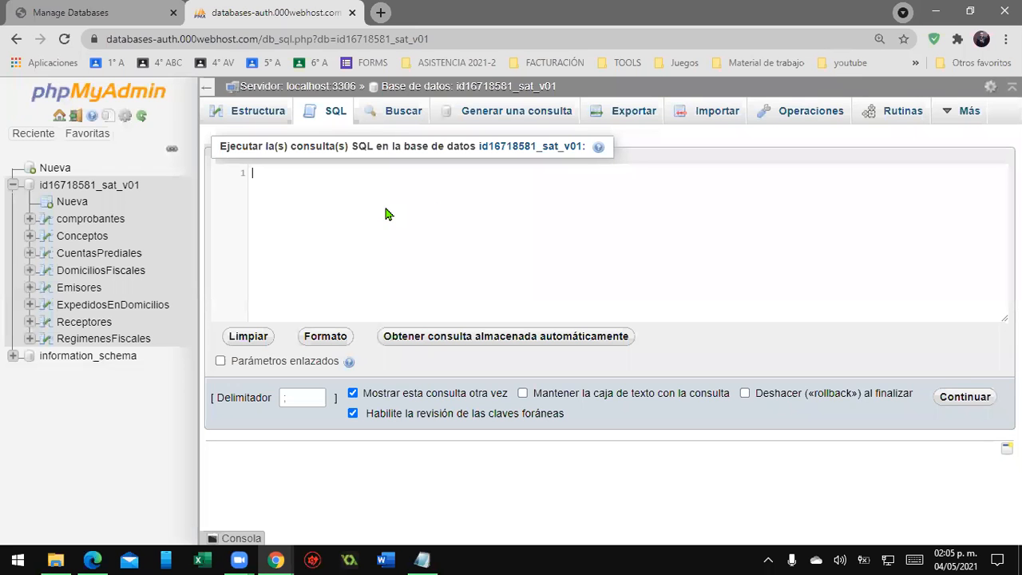
type("CREATE TABLE `Partes` (   `ID_Partes` Int NOT NULL AUTO_INCREMENT,   `Cantidad` Decimal(12,6) NOT NULL,   `Unidad` Varchar(20) NOT NULL,   `NoIdentificacion` Varchar(20) NOT NULL,   `Descripcion` Varchar(20) NOT NULL,   `ValorUnitario` Decimal(12,6),   `Importe` Decimal(12,6),   `ID_Conceptos` Int,   PRIMARY KEY (`ID_Partes`) ) ;")
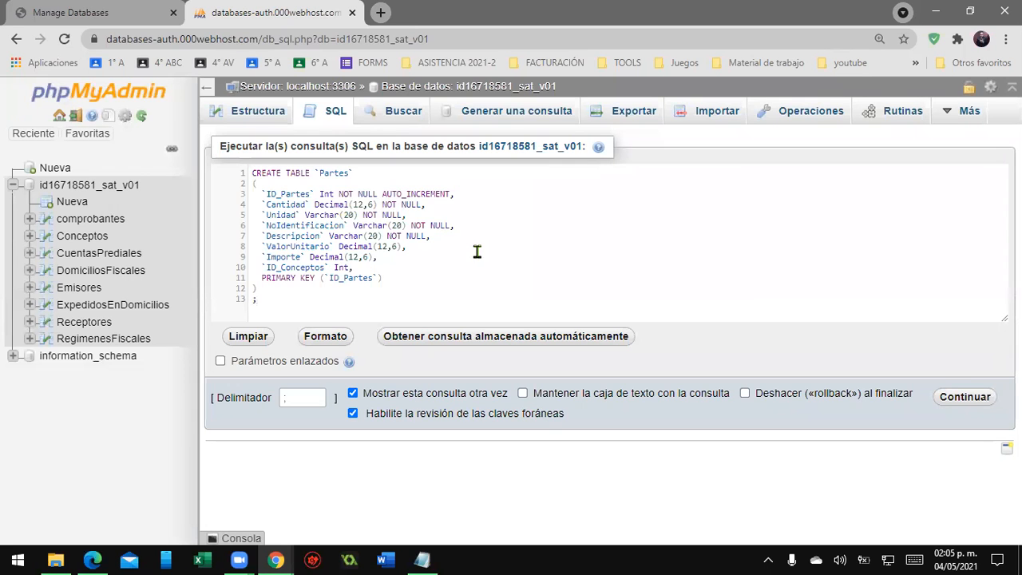
left_click(964, 399)
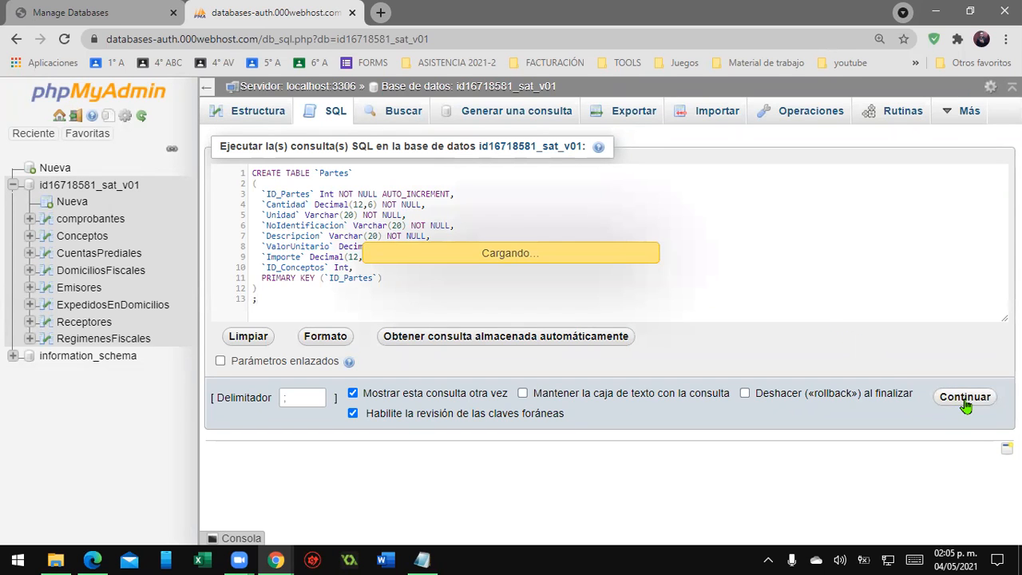
- Paste and run the CREATE TABLE InformacionesAduaneras script in a fresh SQL box
key("alt+Tab")
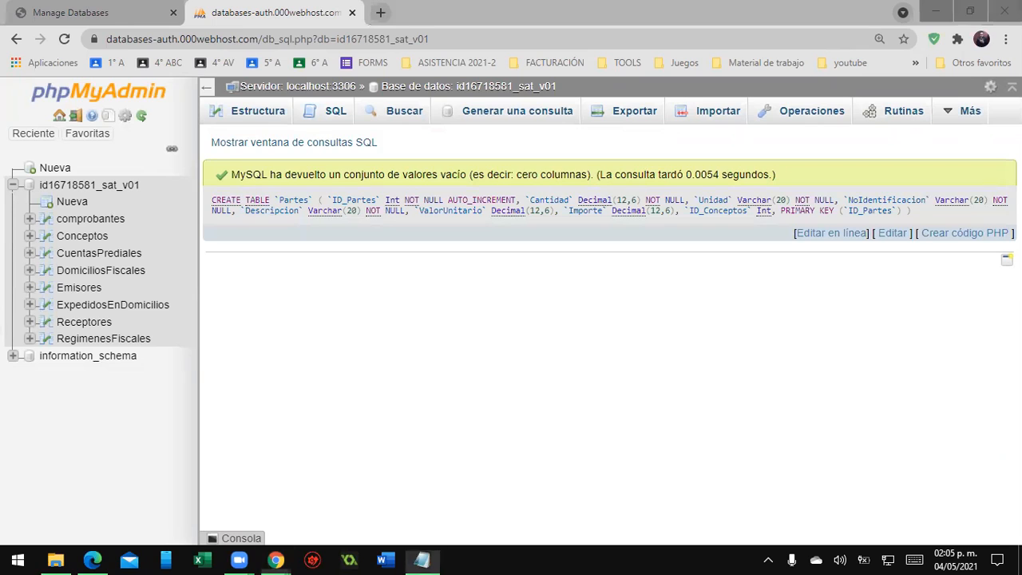
left_click(331, 110)
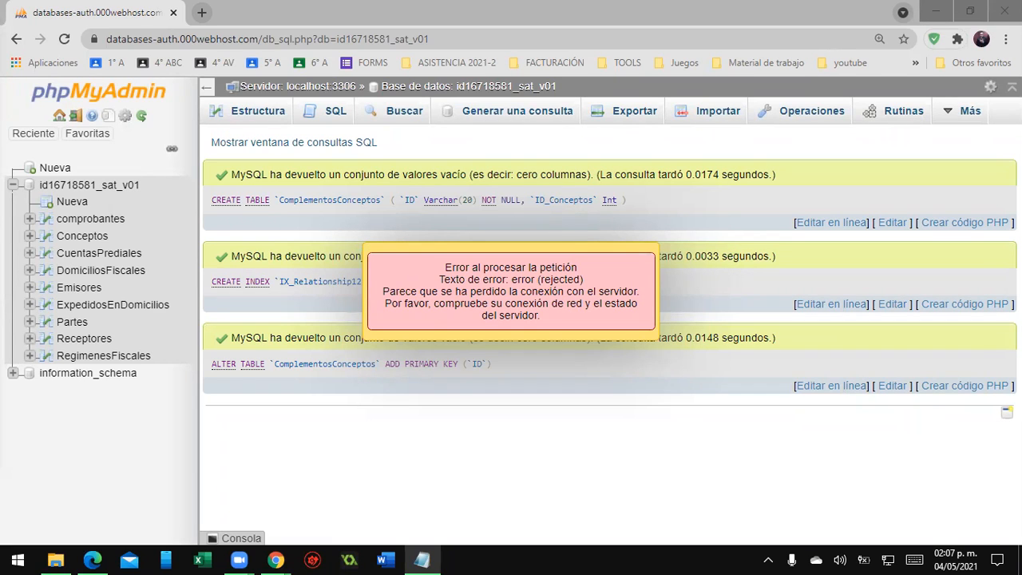
left_click(325, 116)
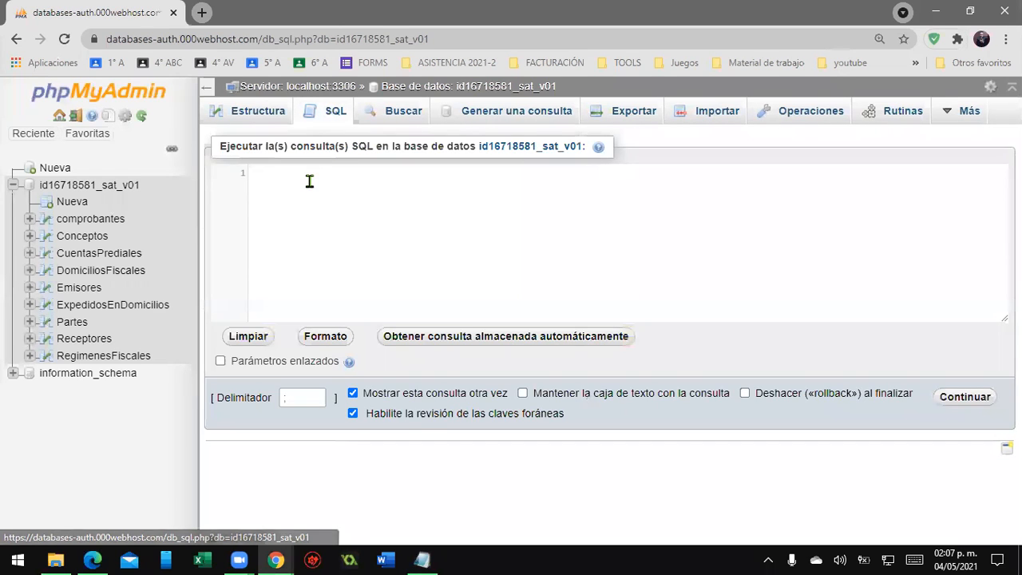
left_click(311, 183)
type("CREATE TABLE `InformacionesAduaneras` (   `ID_InformacionesAduaneras` Int NOT NULL AUTO_INCREMENT,   `Numero` Varchar(20),   `Fecha` Date,   `Aduana` Varchar(20),   `ID_Conceptos` Int,   PRIMARY KEY (`ID_InformacionesAduaneras`) ) ;")
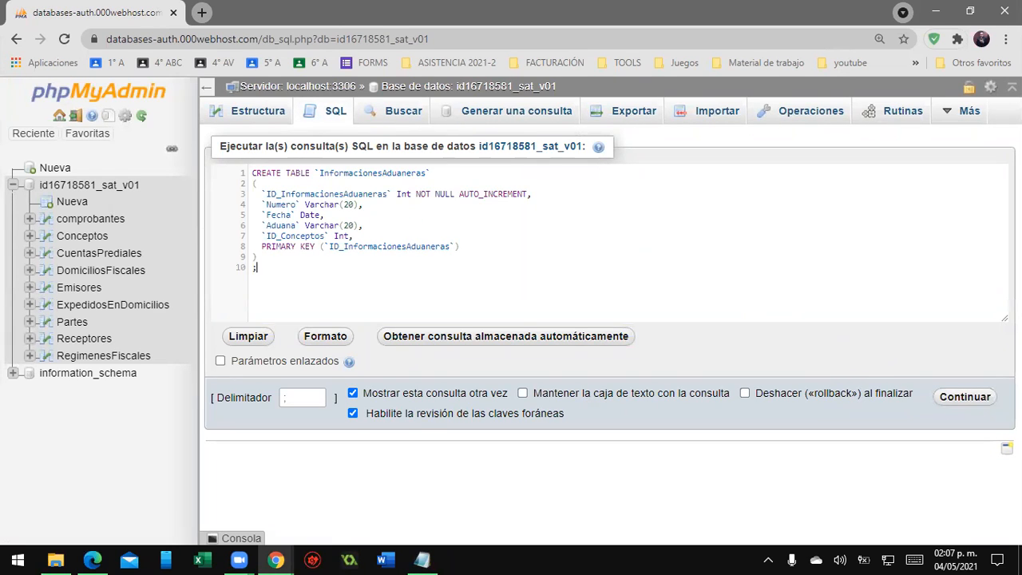
left_click(982, 396)
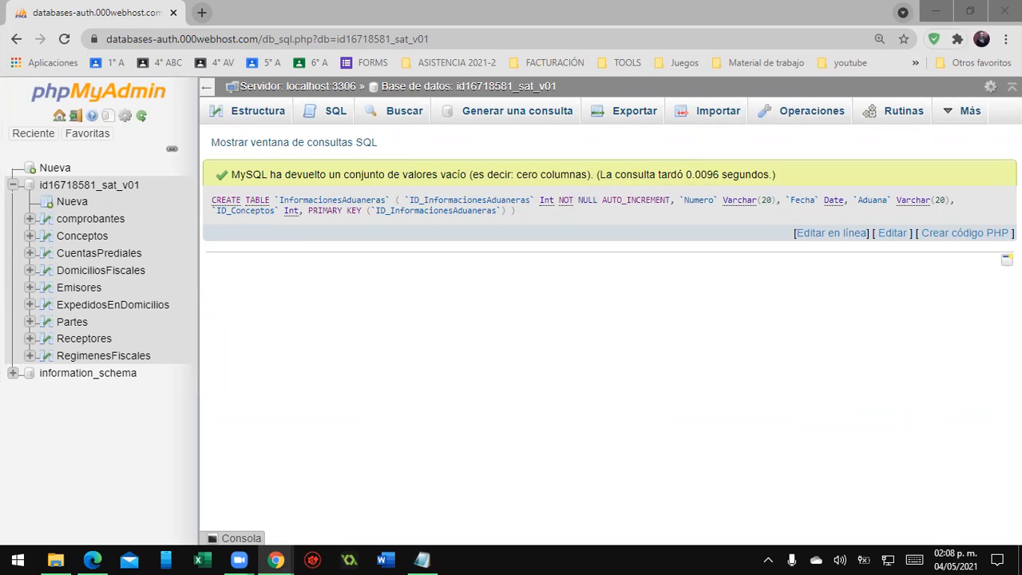
- Paste and run CREATE INDEX IX_Relationship13 on the InformacionesAduaneras table's ID_Conceptos column
key("alt+Tab")
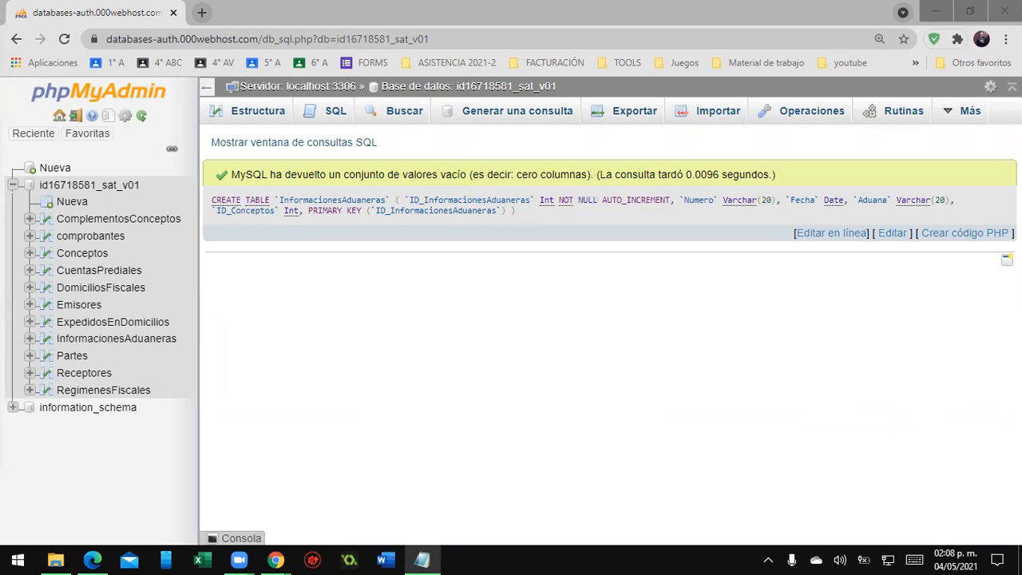
left_click(313, 115)
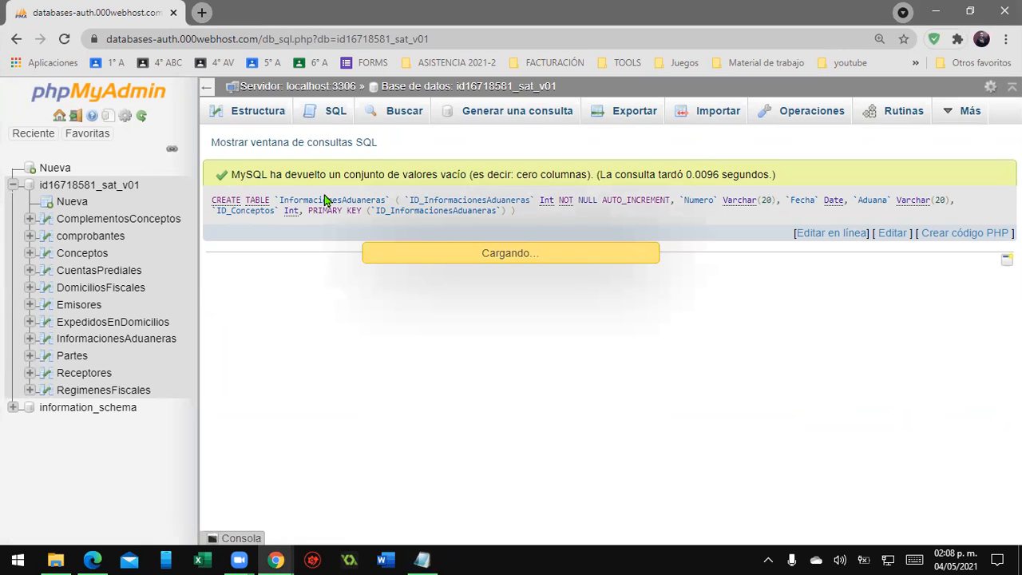
type("CREATE INDEX `IX_Relationship13` ON `InformacionesAduaneras` (`ID_Conceptos`) ;")
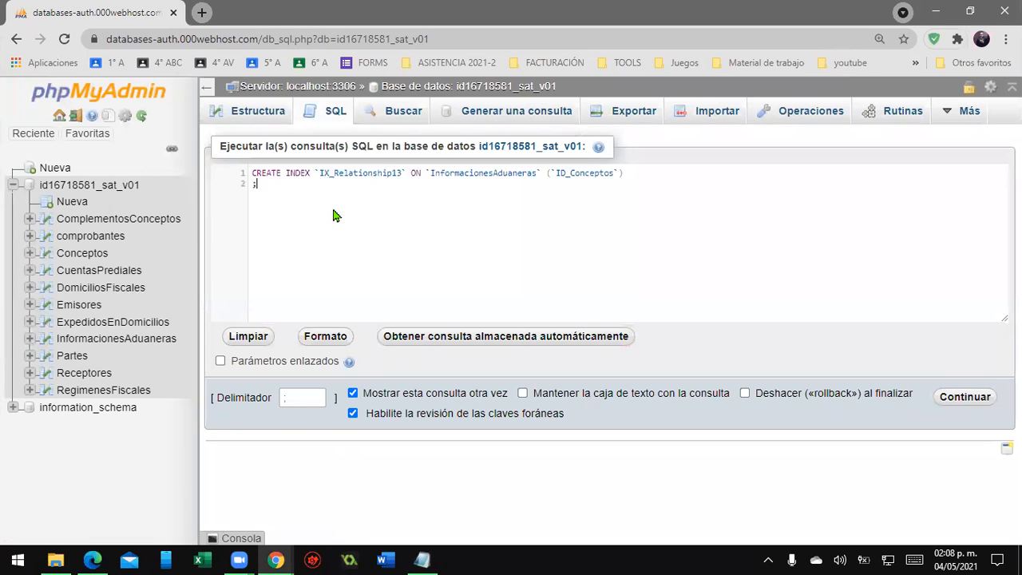
left_click(975, 395)
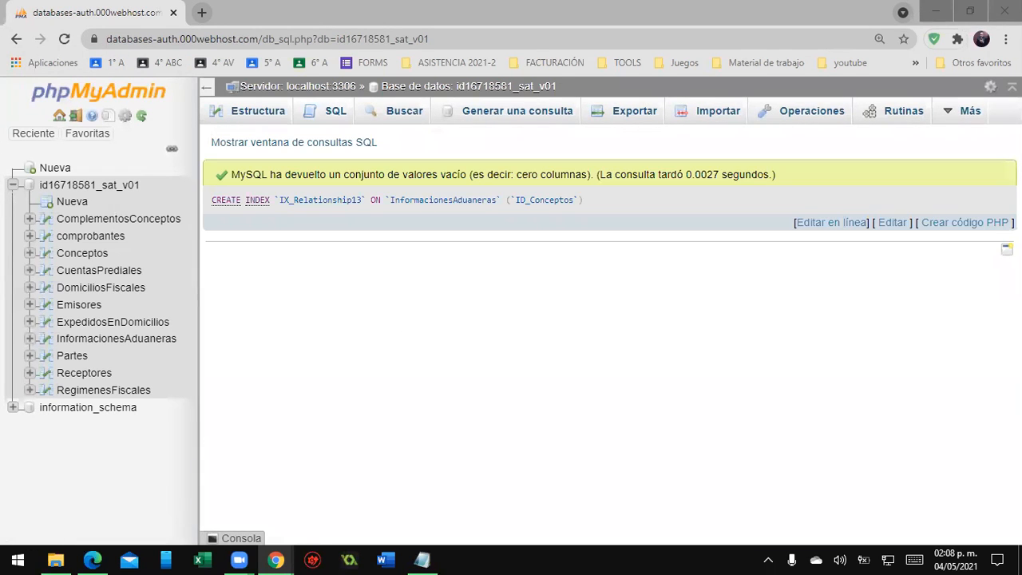
- Paste and run the CREATE TABLE Complementos script with its ID_Complementos primary key in a new SQL box
key("alt+Tab")
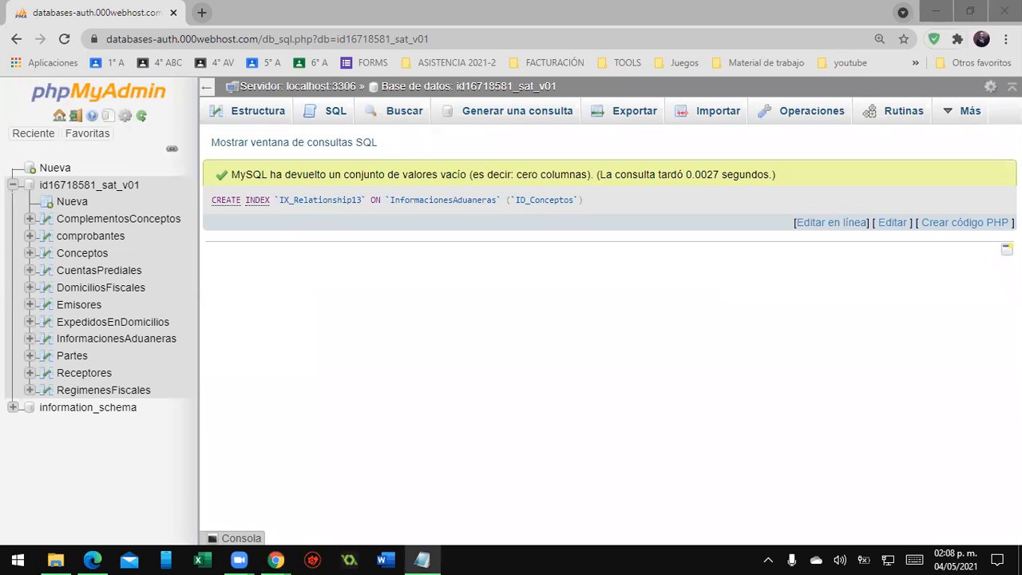
left_click(324, 111)
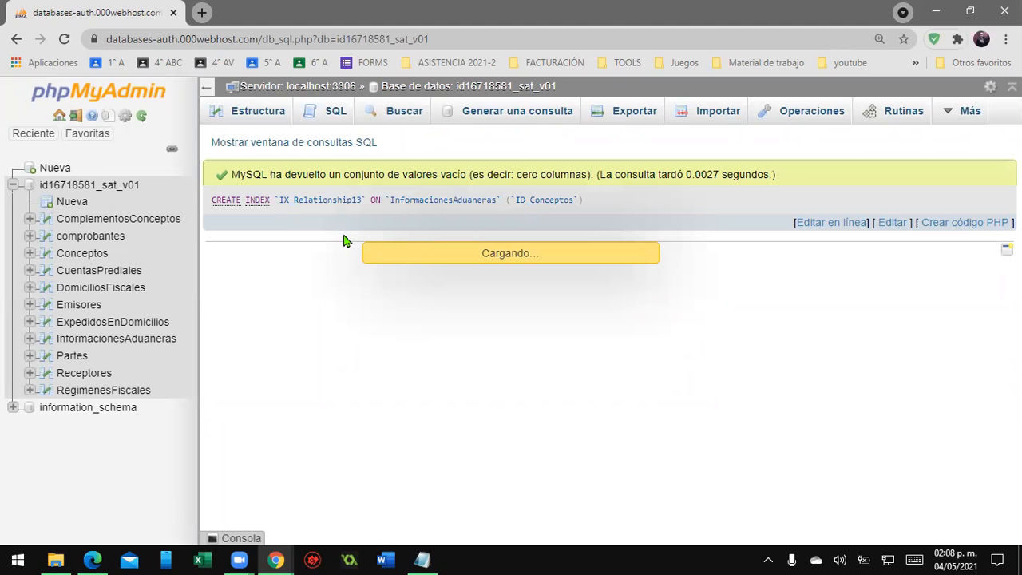
key("F11")
type("CREATE TABLE `Complementos` (    `ID_Complomentos` Varchar(20) NOT NULL ) ;  ALTER TABLE `Complementos` ADD  PRIMARY KEY (`ID_Complomentos`) ;")
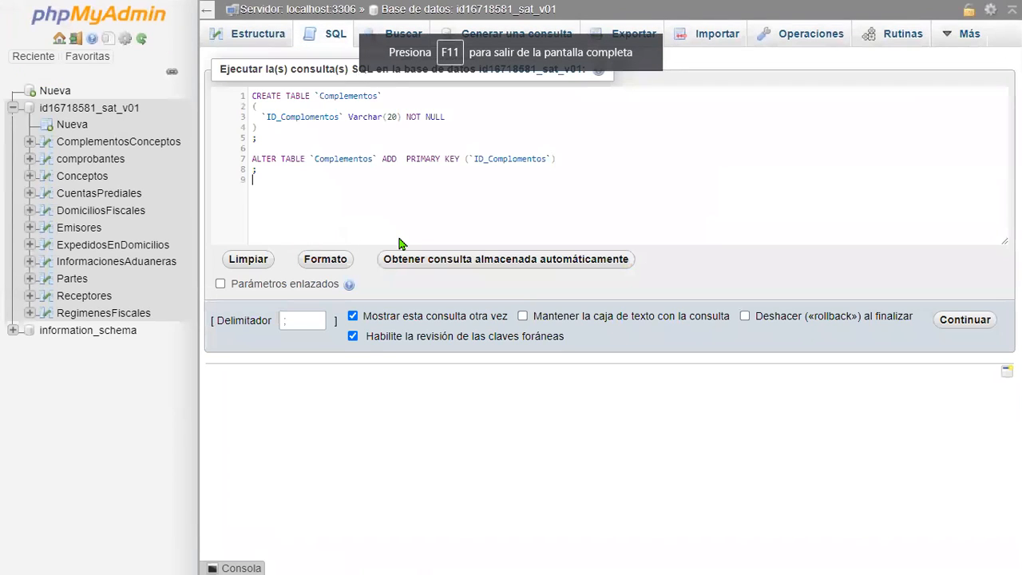
left_click(965, 322)
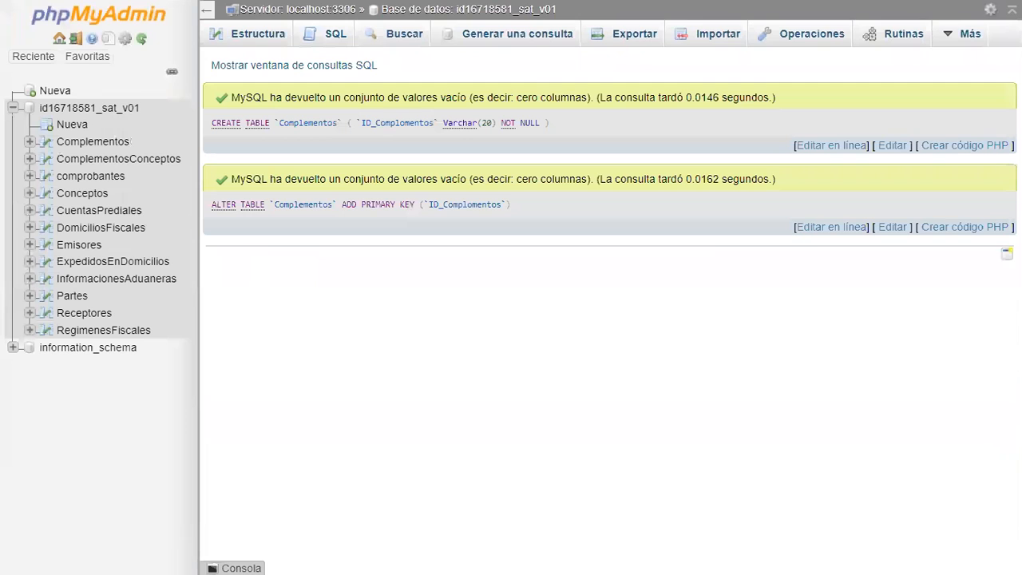
- Paste and run the CREATE TABLE Addendas script with its ID_Addendas primary key in a fresh SQL box
left_click(322, 44)
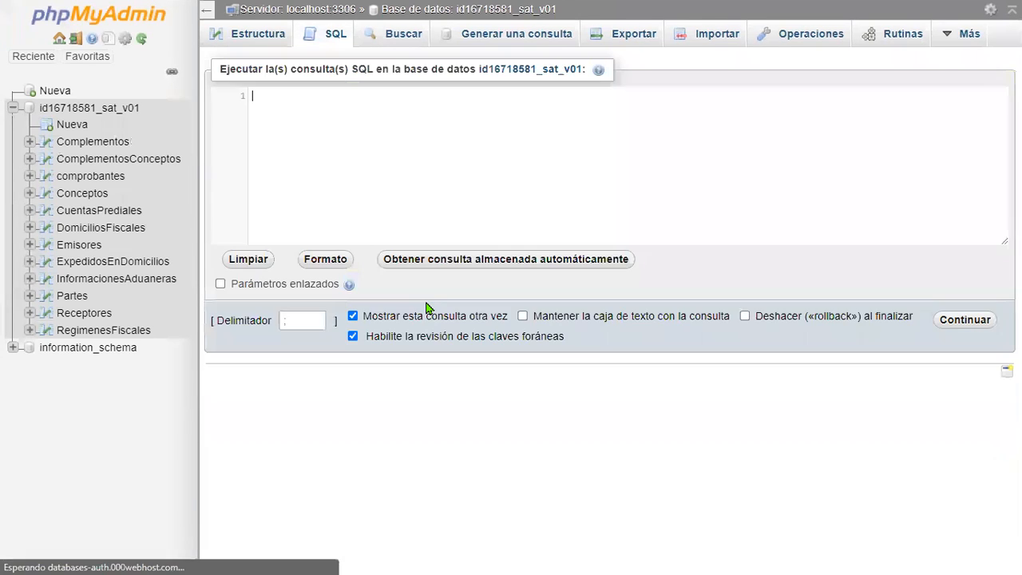
left_click(349, 167)
type("CREATE TABLE `Addendas` (   `ID_Addendas` Varchar(20) NOT NULL ) ;  ALTER TABLE `Addendas` ADD  PRIMARY KEY (`ID_Addendas`) ;")
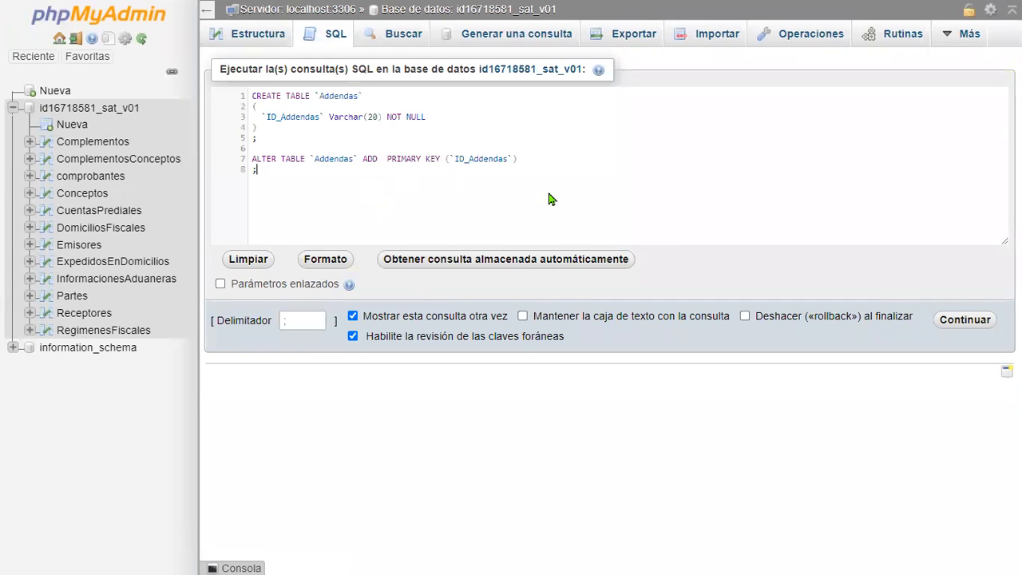
left_click(976, 332)
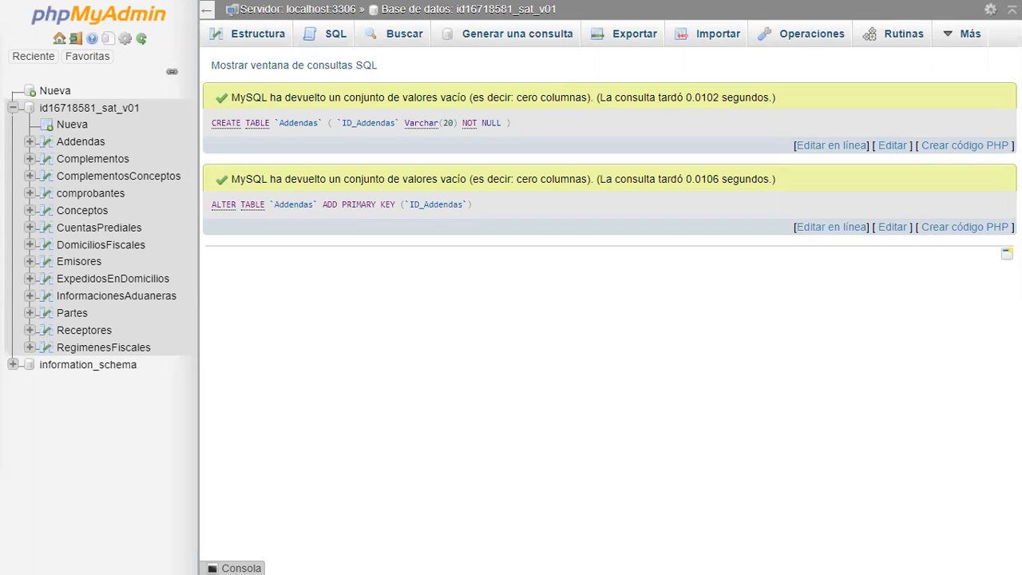
- Paste and run the CREATE TABLE Impuestos script plus index IX_Relationship19 on Version and Serie
left_click(332, 32)
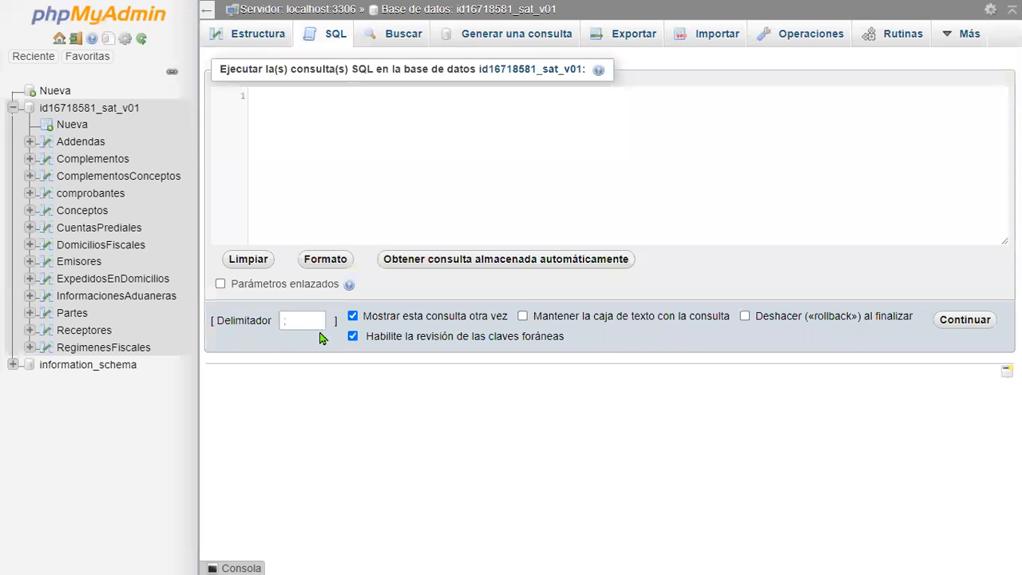
left_click(468, 175)
type("CREATE TABLE `Impuestos` (   `ID_Impuestos` Int NOT NULL AUTO_INCREMENT,   `TotalImpuestosRetenidos` Decimal(12,6),   `TotalImpuestosTrasladados` Decimal(12,6),   `Version` Varchar(20),   `Serie` Varchar(25),   PRIMARY KEY (`ID_Impuestos`) ) ;  CREATE INDEX `IX_Relationship19` ON `Impuestos` (`Version`,`Serie`) ;")
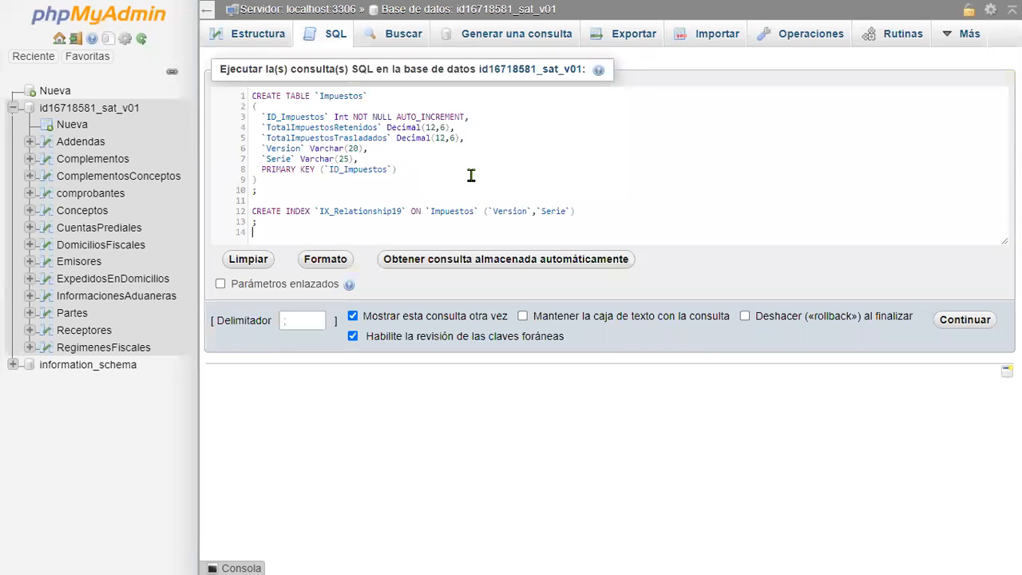
left_click(978, 326)
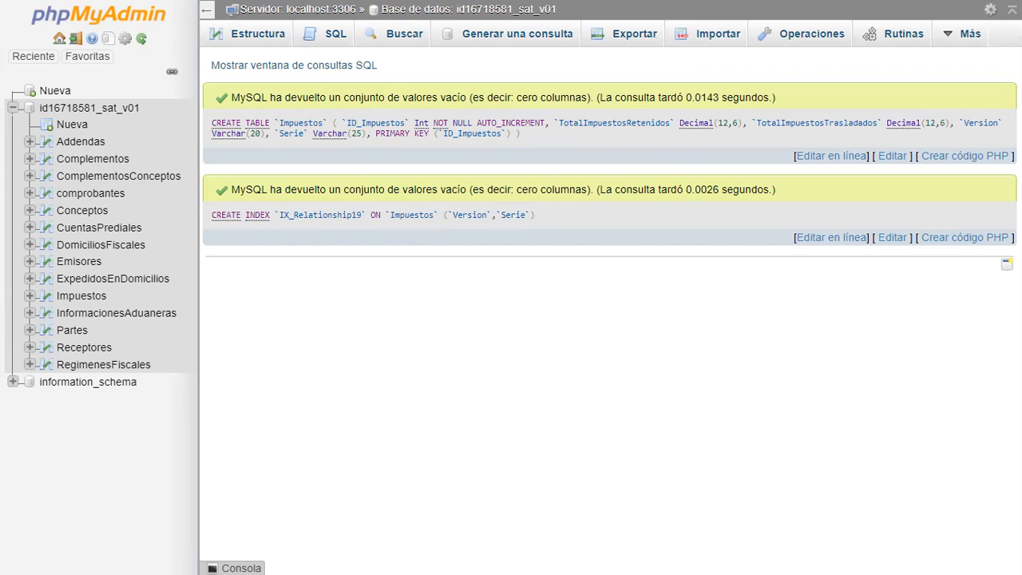
- Paste and run the CREATE TABLE Retenciones script with index IX_Relationship20 and primary key on ID
left_click(331, 32)
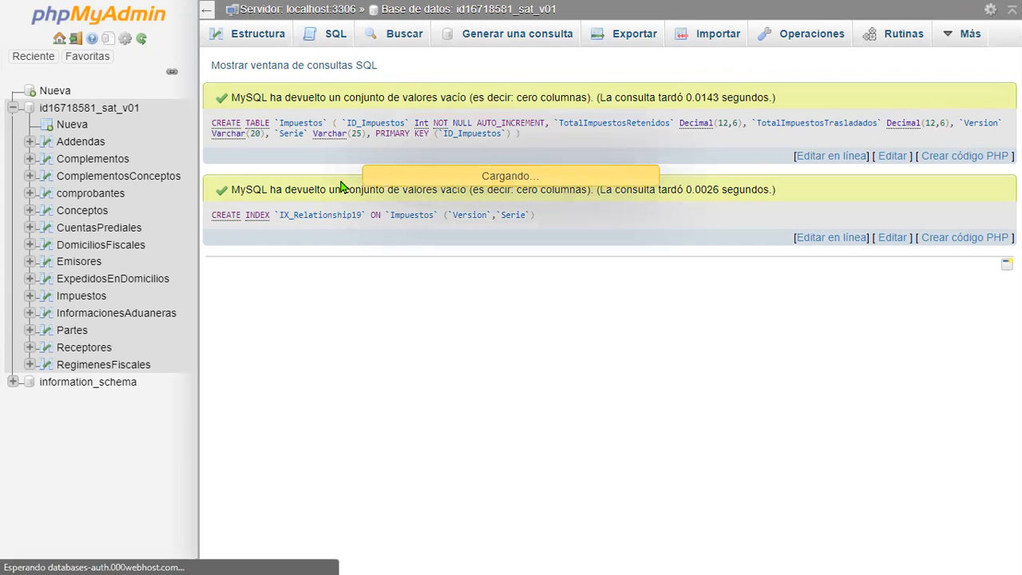
type("CREATE TABLE `Retenciones` (   `ID` Varchar(20) NOT NULL,   `ID_Impuestos` Int ) ;  CREATE INDEX `IX_Relationship1` ON `Retenciones` (`ID_Impuestos`) ;  ALTER TABLE `Retenciones` ADD  PRIMARY KEY (`ID`) ;")
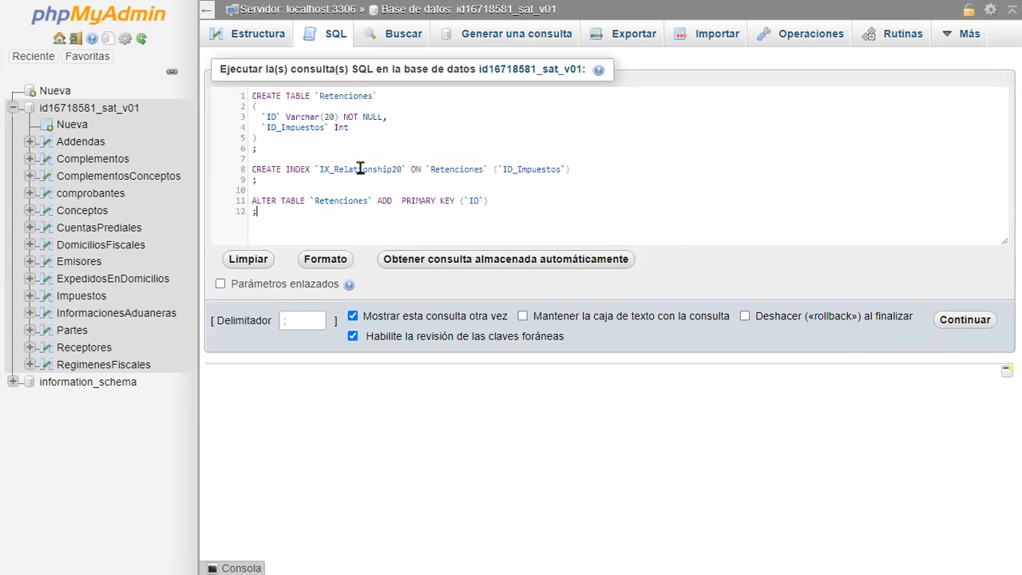
left_click(987, 320)
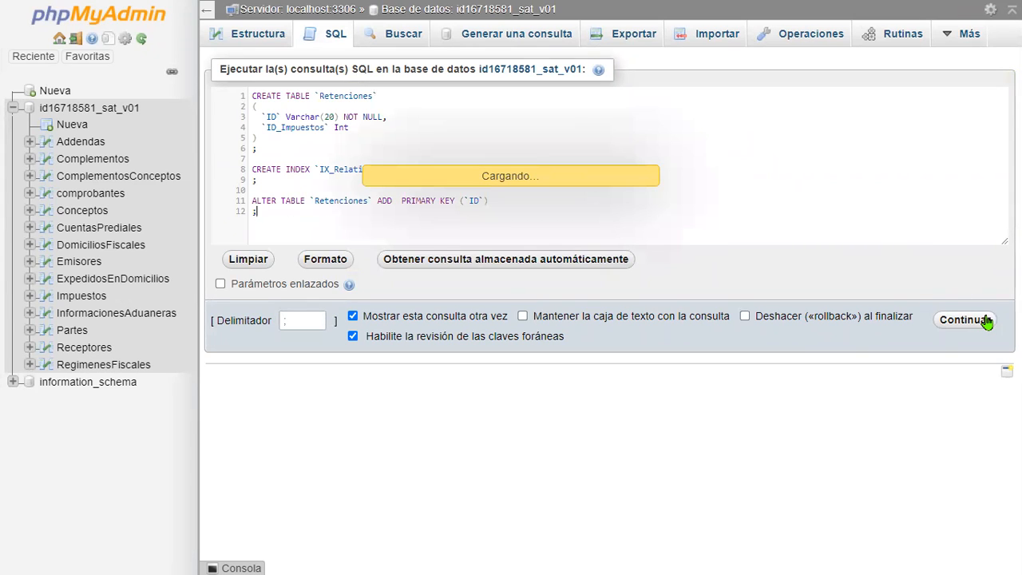